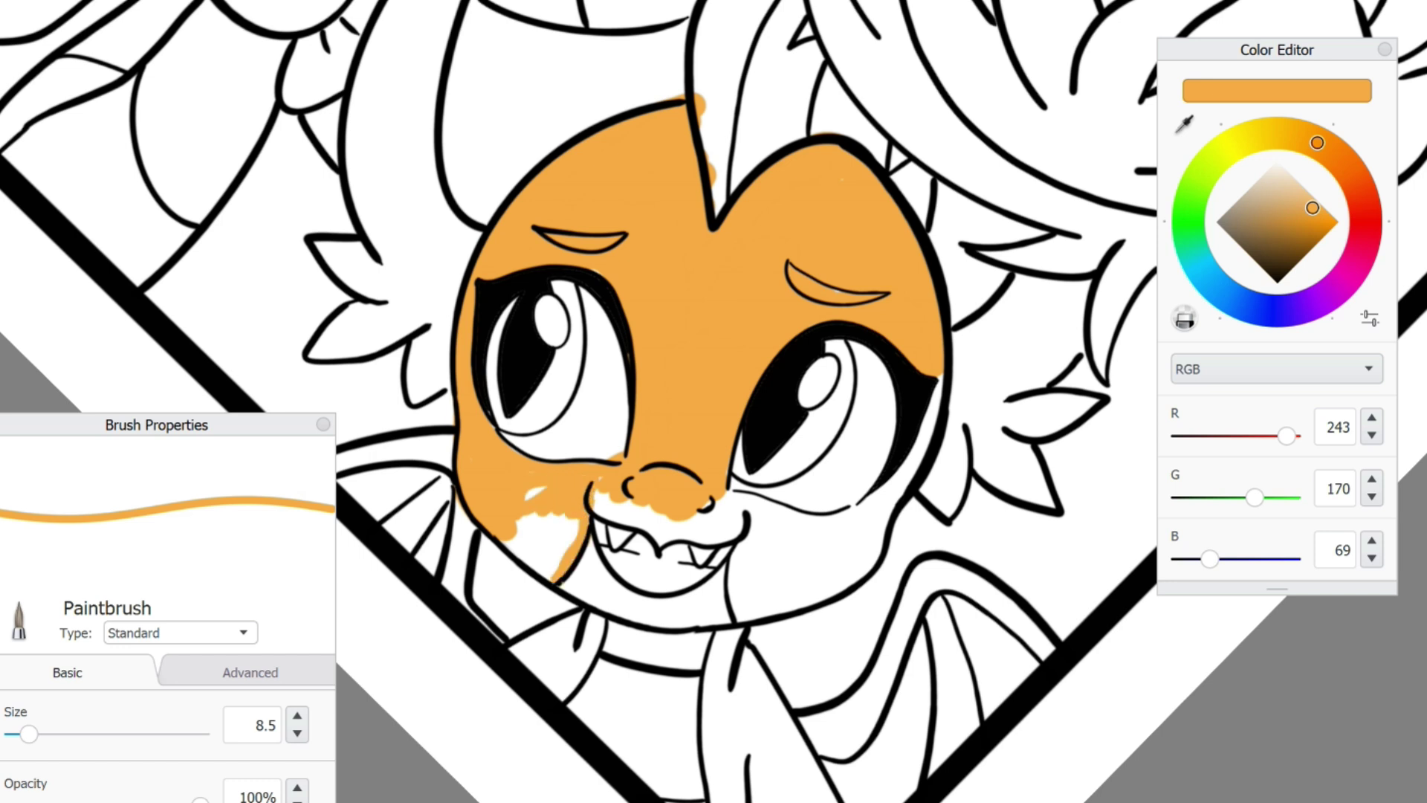
Fill the rest of the dragon's face, then its neck side and foreleg, with orange (RGB 243, 170, 69)
{"action": "scroll", "coordinate": [713, 401], "scroll_direction": "up", "scroll_amount": 2}
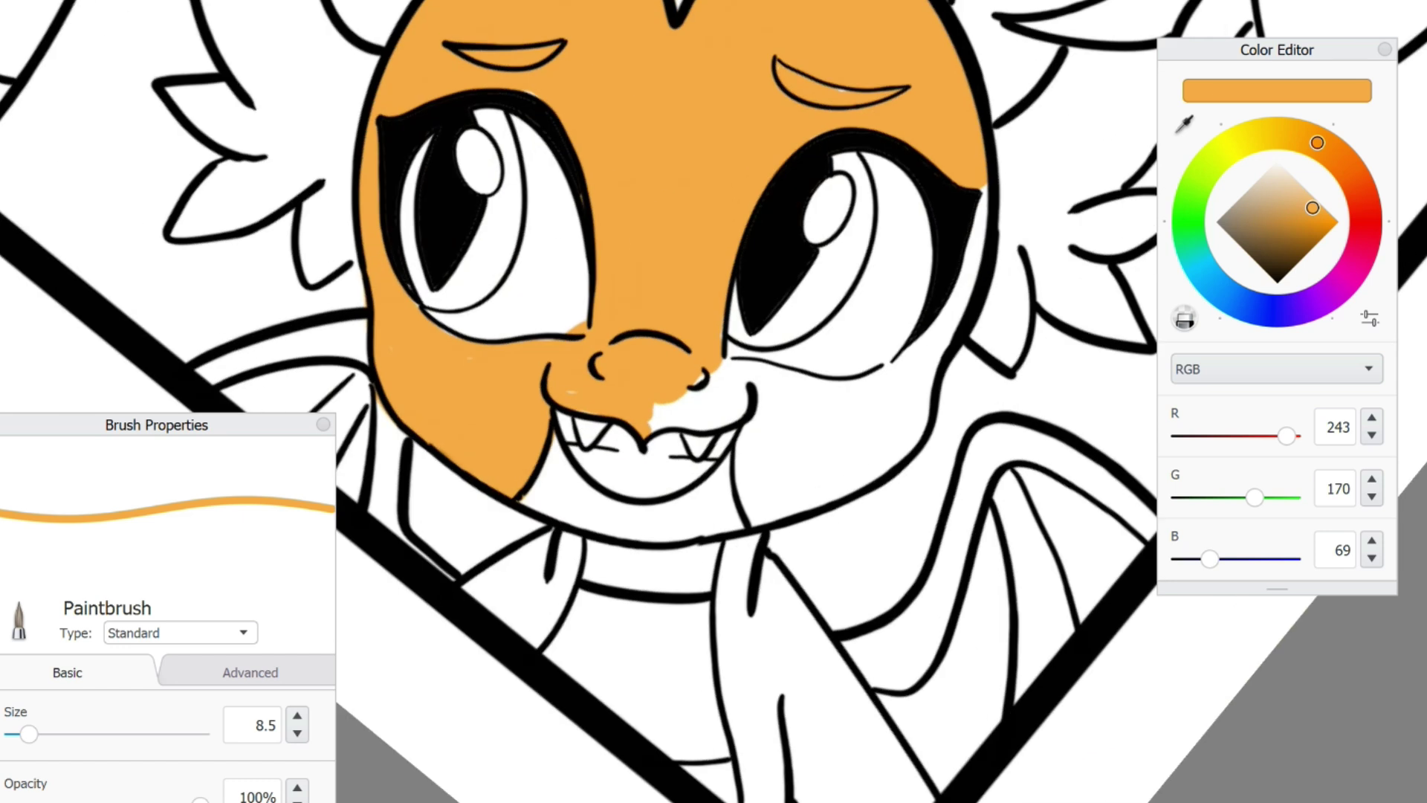
{"action": "mouse_move", "coordinate": [664, 416]}
{"action": "left_mouse_down"}
{"action": "mouse_move", "coordinate": [951, 319]}
{"action": "mouse_move", "coordinate": [914, 423]}
{"action": "mouse_move", "coordinate": [743, 483]}
{"action": "mouse_move", "coordinate": [798, 476]}
{"action": "left_mouse_up"}
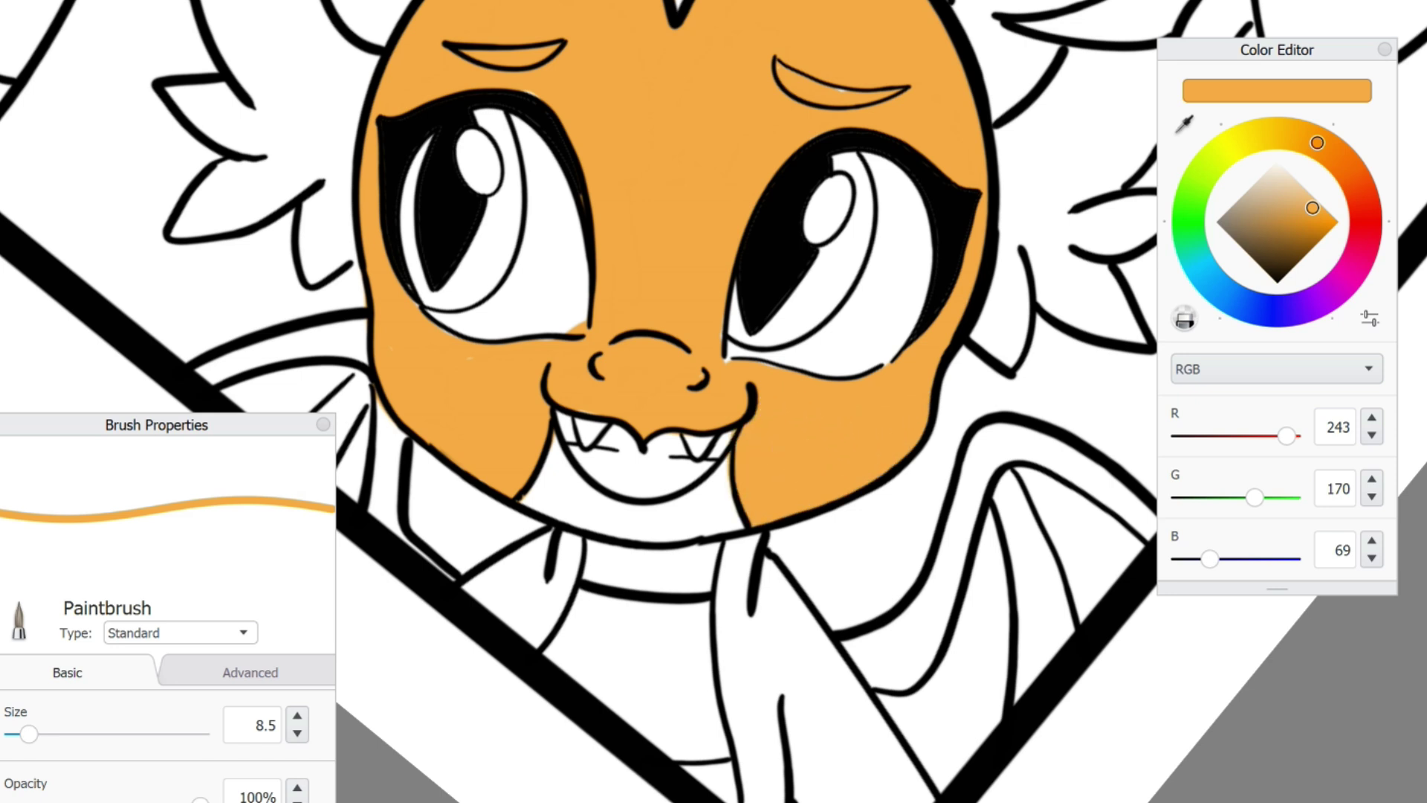
{"action": "left_click_drag", "start_coordinate": [736, 531], "coordinate": [732, 799]}
{"action": "left_click_drag", "start_coordinate": [776, 565], "coordinate": [922, 799]}
{"action": "left_click_drag", "start_coordinate": [788, 632], "coordinate": [855, 788]}
{"action": "left_click_drag", "start_coordinate": [725, 669], "coordinate": [769, 796]}
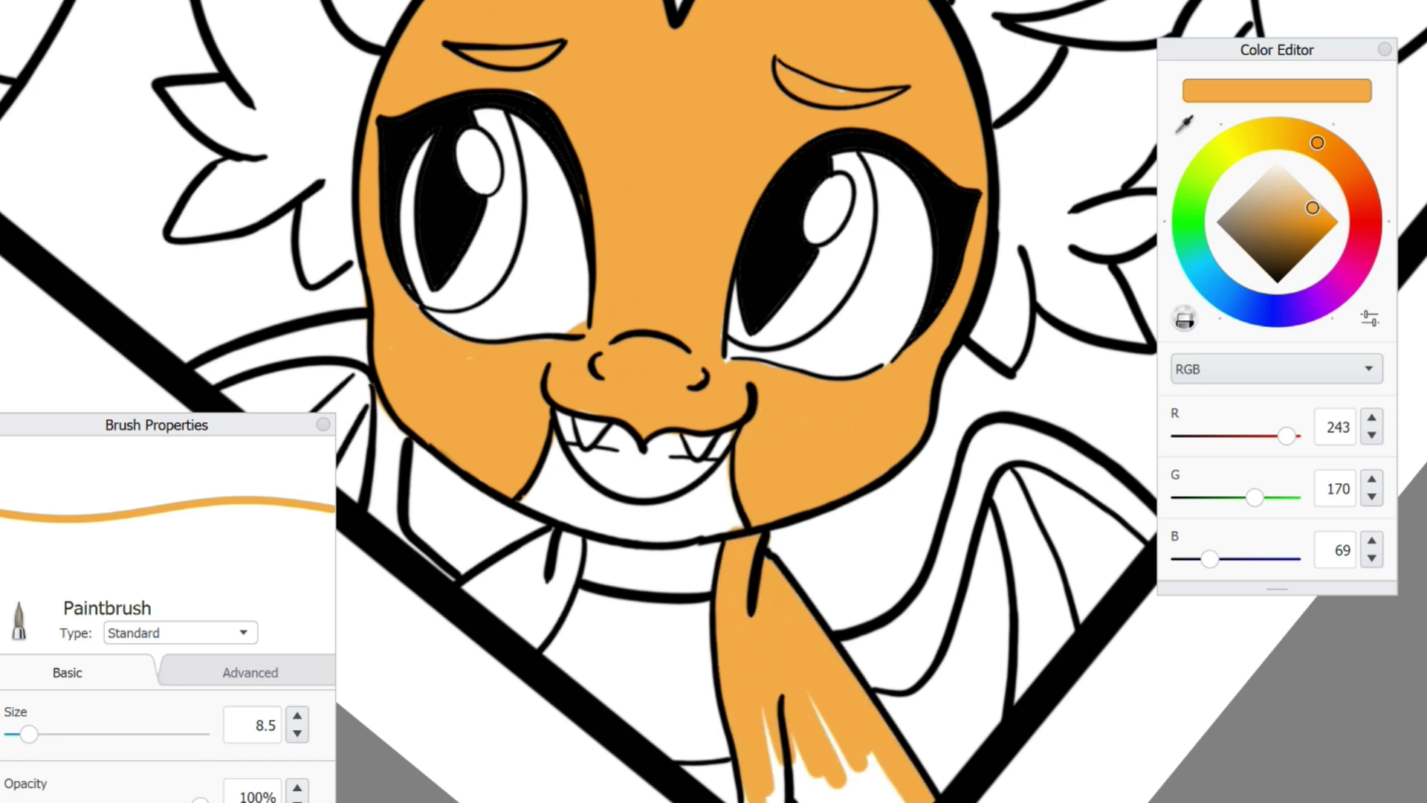
{"action": "left_click_drag", "start_coordinate": [895, 792], "coordinate": [829, 739]}
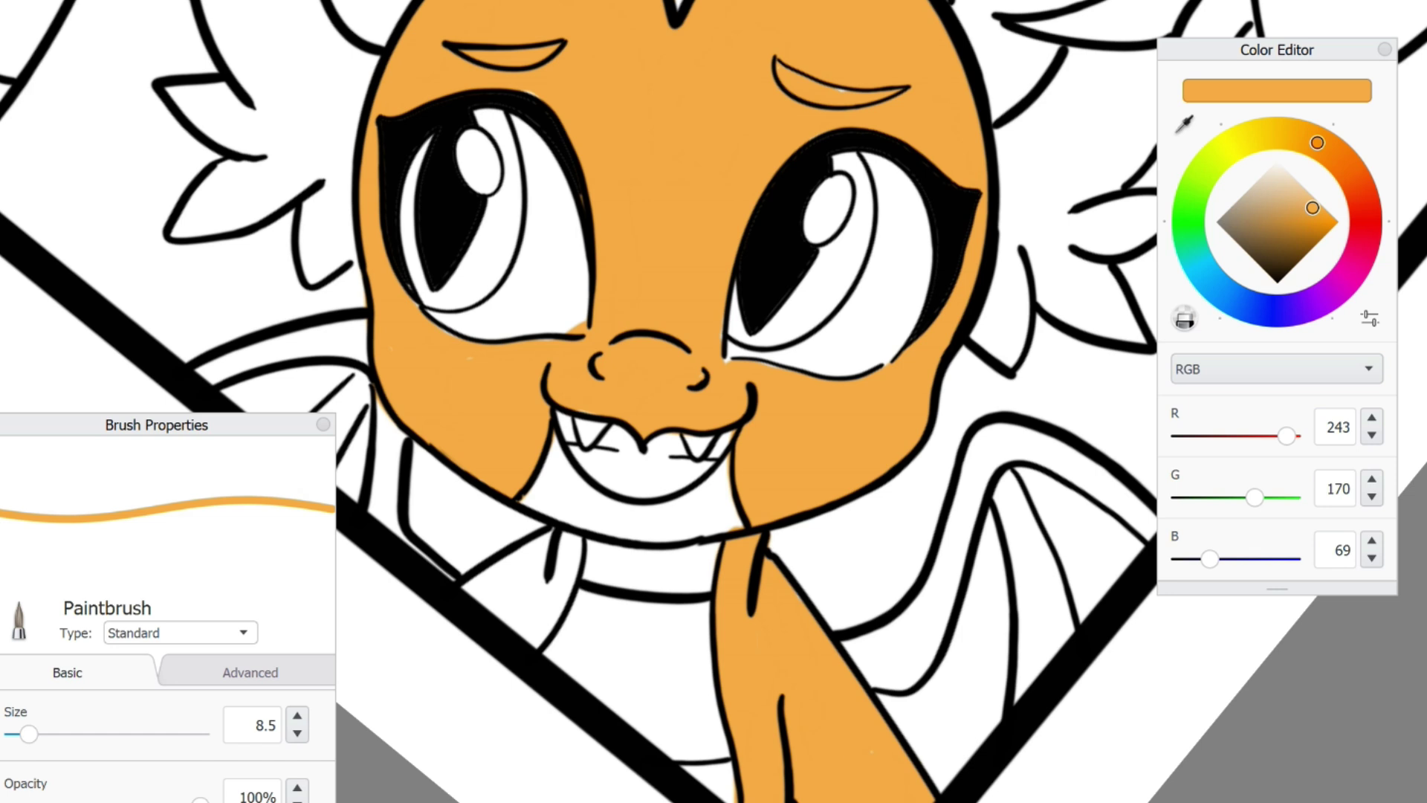
Paint the outer bands of both dragon wings orange (RGB 243, 170, 69)
{"action": "mouse_move", "coordinate": [918, 620]}
{"action": "left_mouse_down"}
{"action": "mouse_move", "coordinate": [1010, 438]}
{"action": "mouse_move", "coordinate": [866, 672]}
{"action": "left_mouse_up"}
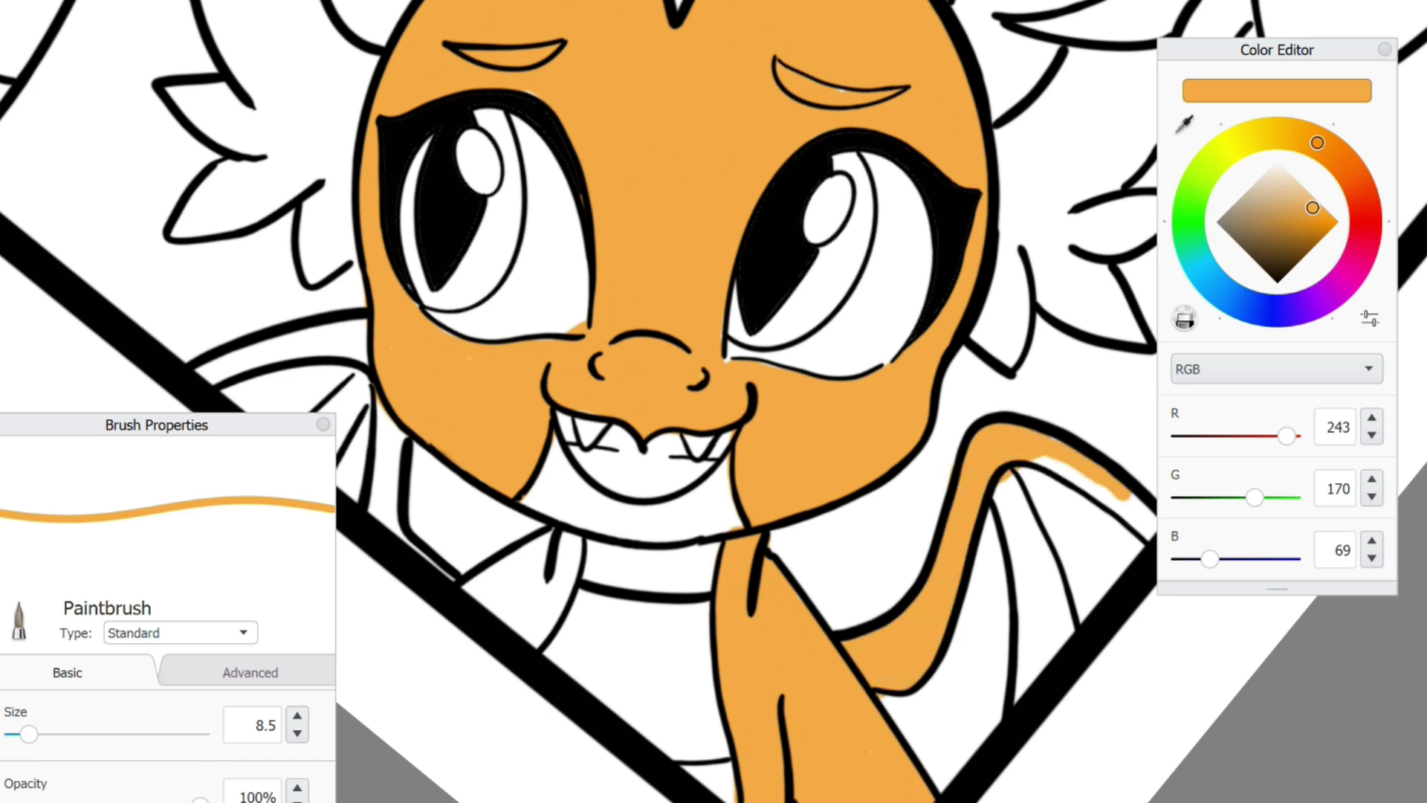
{"action": "left_click_drag", "start_coordinate": [1033, 468], "coordinate": [1144, 535]}
{"action": "left_click_drag", "start_coordinate": [1263, 50], "coordinate": [1272, 4]}
{"action": "left_click_drag", "start_coordinate": [382, 520], "coordinate": [407, 443]}
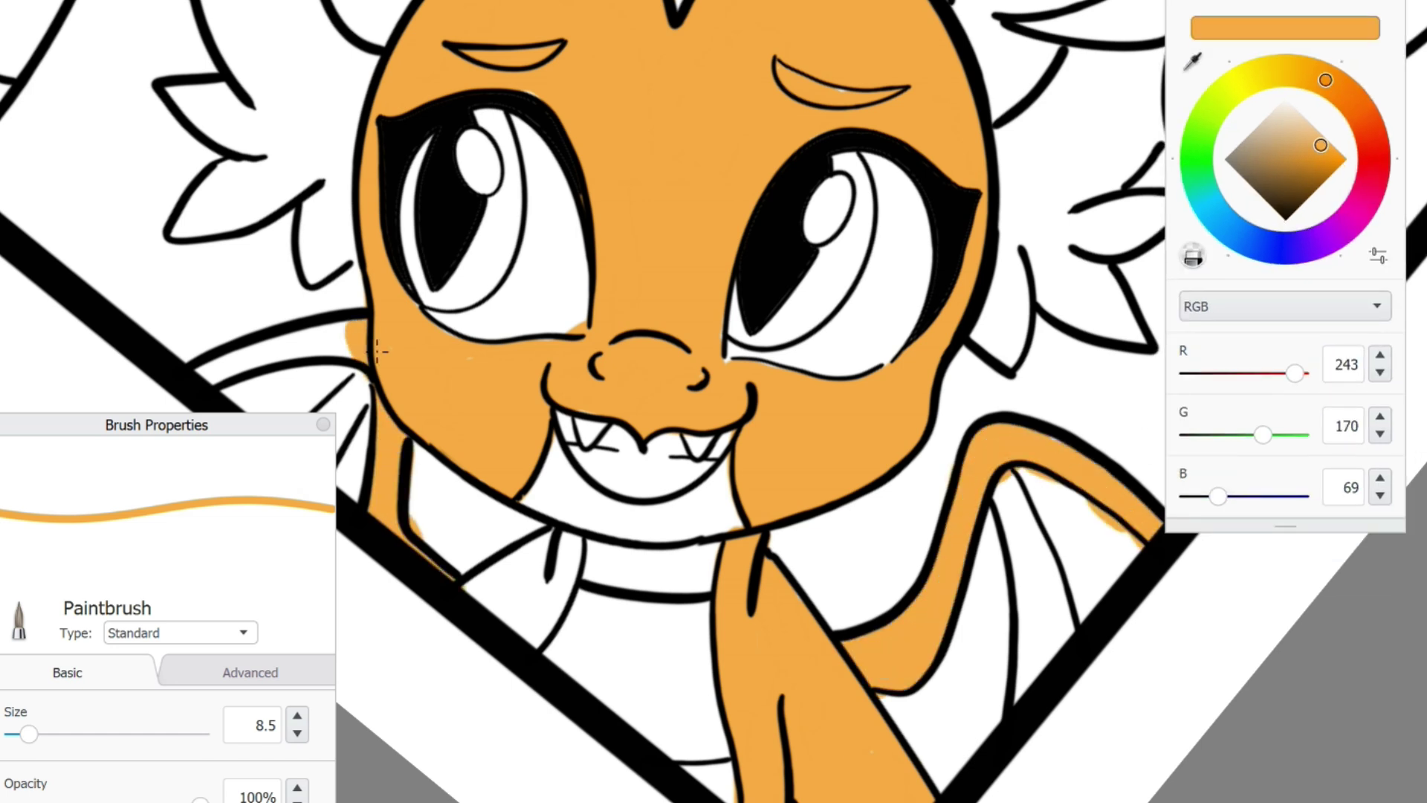
{"action": "left_click_drag", "start_coordinate": [377, 350], "coordinate": [323, 355]}
Paint the dragon's chin, throat and chest yellow (RGB 241, 213, 76)
{"action": "left_click", "coordinate": [1276, 71]}
{"action": "left_click", "coordinate": [1317, 144]}
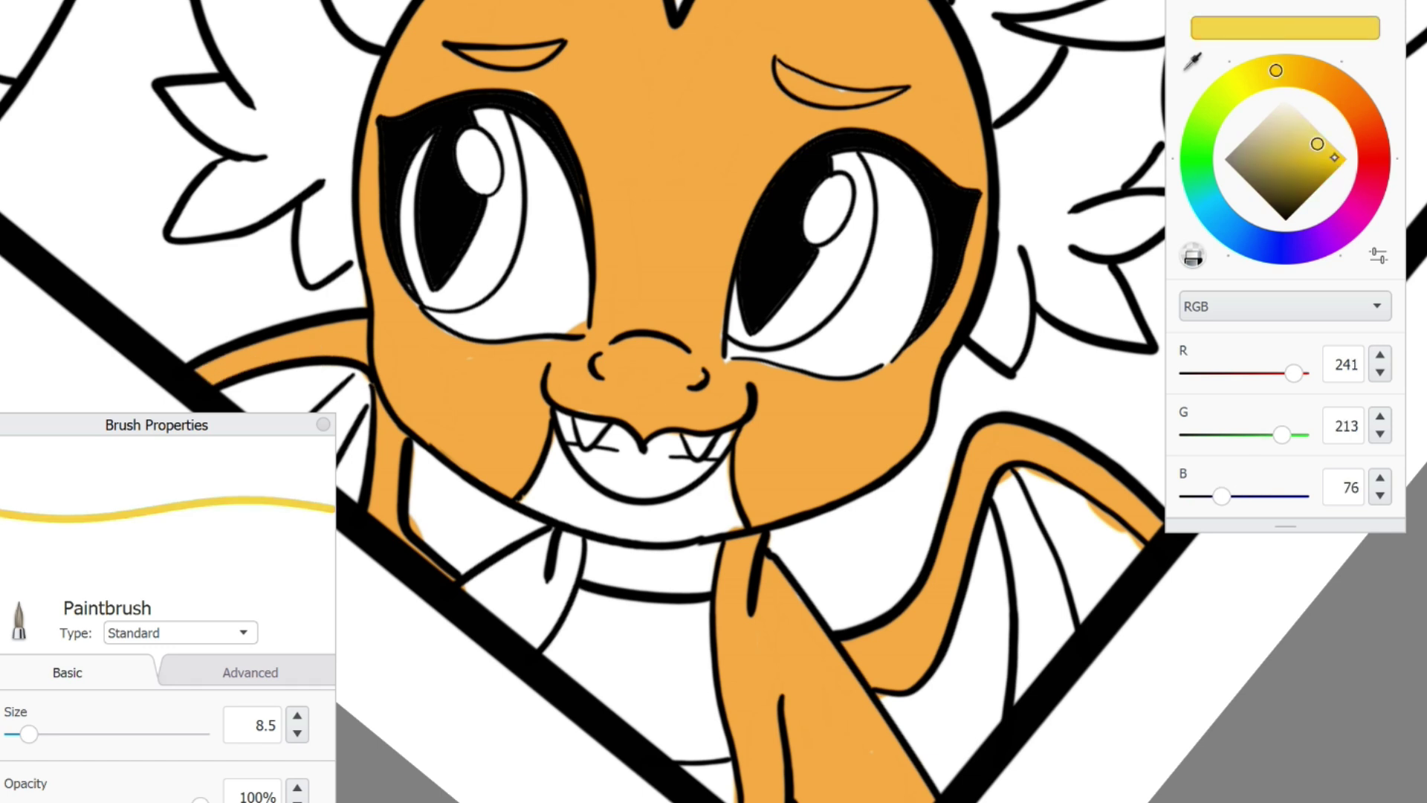
{"action": "mouse_move", "coordinate": [617, 512]}
{"action": "left_mouse_down"}
{"action": "mouse_move", "coordinate": [717, 480]}
{"action": "mouse_move", "coordinate": [736, 520]}
{"action": "mouse_move", "coordinate": [617, 524]}
{"action": "mouse_move", "coordinate": [595, 609]}
{"action": "mouse_move", "coordinate": [568, 498]}
{"action": "mouse_move", "coordinate": [706, 602]}
{"action": "mouse_move", "coordinate": [698, 706]}
{"action": "left_mouse_up"}
{"action": "mouse_move", "coordinate": [647, 617]}
{"action": "left_mouse_down"}
{"action": "mouse_move", "coordinate": [573, 668]}
{"action": "mouse_move", "coordinate": [698, 780]}
{"action": "left_mouse_up"}
Fill the dragon's remaining shoulder area with the sampled orange and both wing membranes with the sampled yellow
{"action": "left_click", "coordinate": [461, 491], "text": "alt"}
{"action": "left_click_drag", "start_coordinate": [542, 538], "coordinate": [481, 603]}
{"action": "left_click_drag", "start_coordinate": [286, 442], "coordinate": [200, 532]}
{"action": "left_click", "coordinate": [631, 564], "text": "alt"}
{"action": "mouse_move", "coordinate": [1019, 483]}
{"action": "left_mouse_down"}
{"action": "mouse_move", "coordinate": [966, 640]}
{"action": "mouse_move", "coordinate": [1100, 520]}
{"action": "mouse_move", "coordinate": [981, 714]}
{"action": "mouse_move", "coordinate": [906, 669]}
{"action": "mouse_move", "coordinate": [962, 698]}
{"action": "left_mouse_up"}
{"action": "mouse_move", "coordinate": [360, 394]}
{"action": "left_mouse_down"}
{"action": "mouse_move", "coordinate": [342, 484]}
{"action": "mouse_move", "coordinate": [237, 394]}
{"action": "left_mouse_up"}
Paint both dragon irises light blue (RGB 92, 208, 239) and shade their upper parts with teals (RGB 36, 182, 204 and 33, 130, 146)
{"action": "left_click_drag", "start_coordinate": [769, 420], "coordinate": [870, 316]}
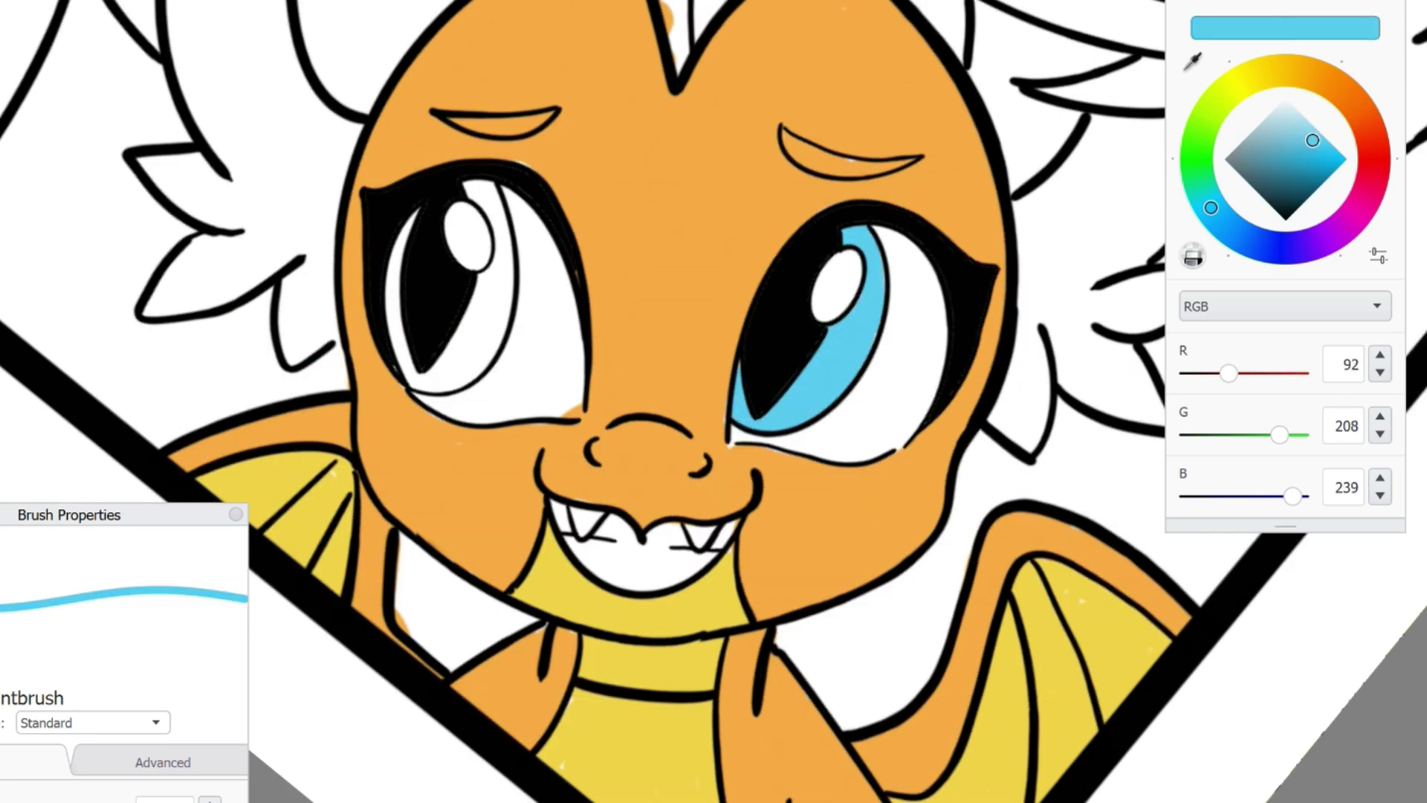
{"action": "mouse_move", "coordinate": [494, 360]}
{"action": "left_mouse_down"}
{"action": "mouse_move", "coordinate": [487, 204]}
{"action": "mouse_move", "coordinate": [409, 375]}
{"action": "left_mouse_up"}
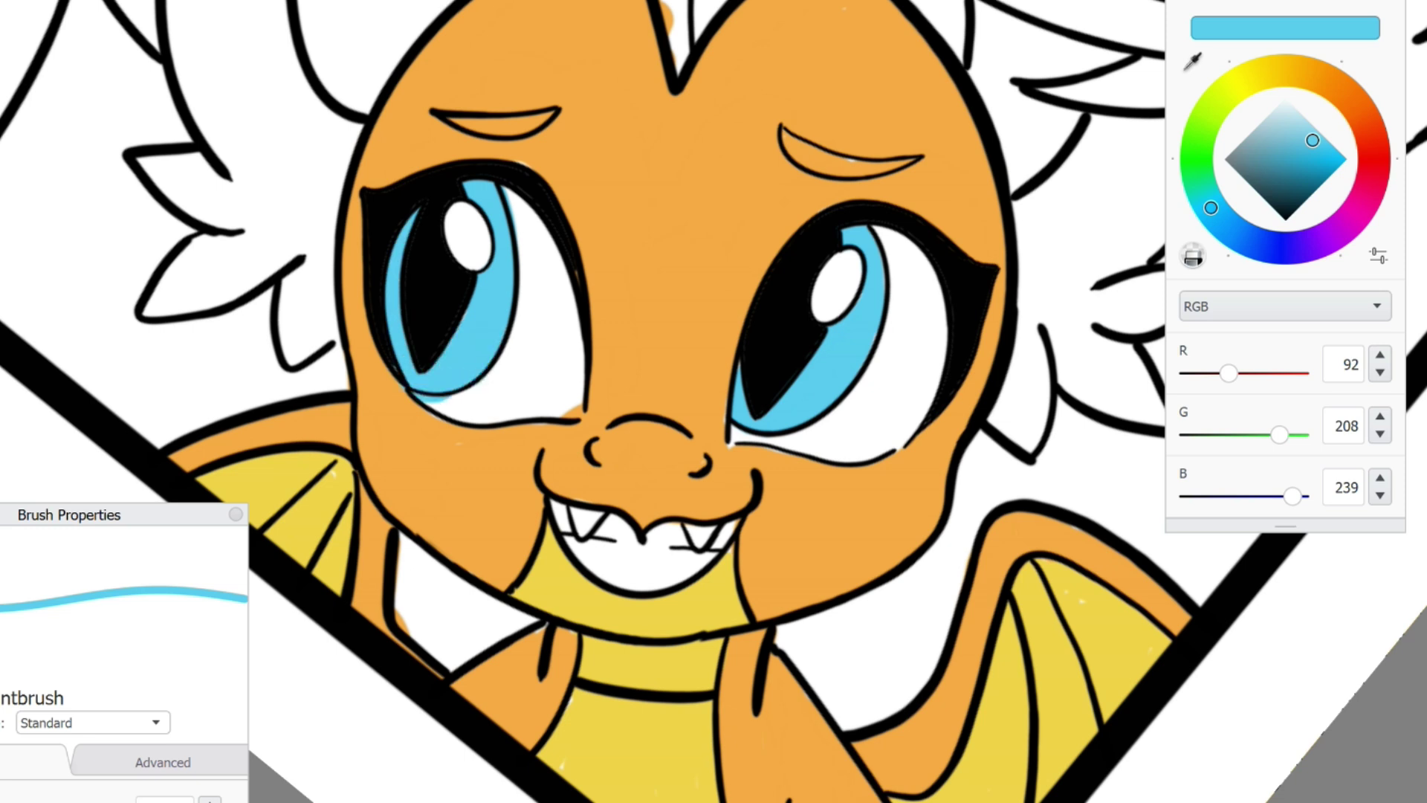
{"action": "left_click", "coordinate": [1308, 163]}
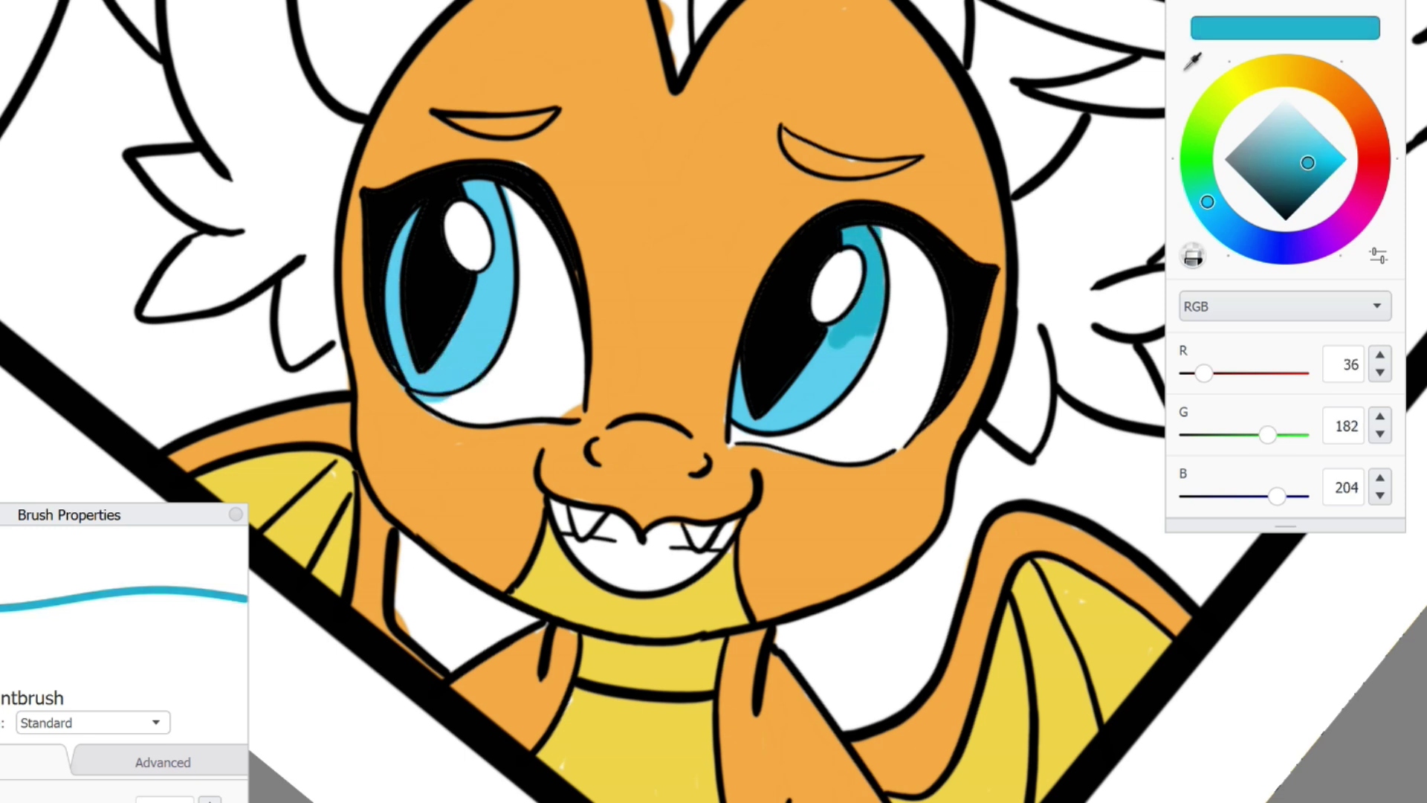
{"action": "left_click_drag", "start_coordinate": [394, 254], "coordinate": [392, 293]}
{"action": "left_click", "coordinate": [1296, 177]}
{"action": "left_click_drag", "start_coordinate": [855, 229], "coordinate": [869, 356]}
{"action": "left_click_drag", "start_coordinate": [854, 375], "coordinate": [846, 393]}
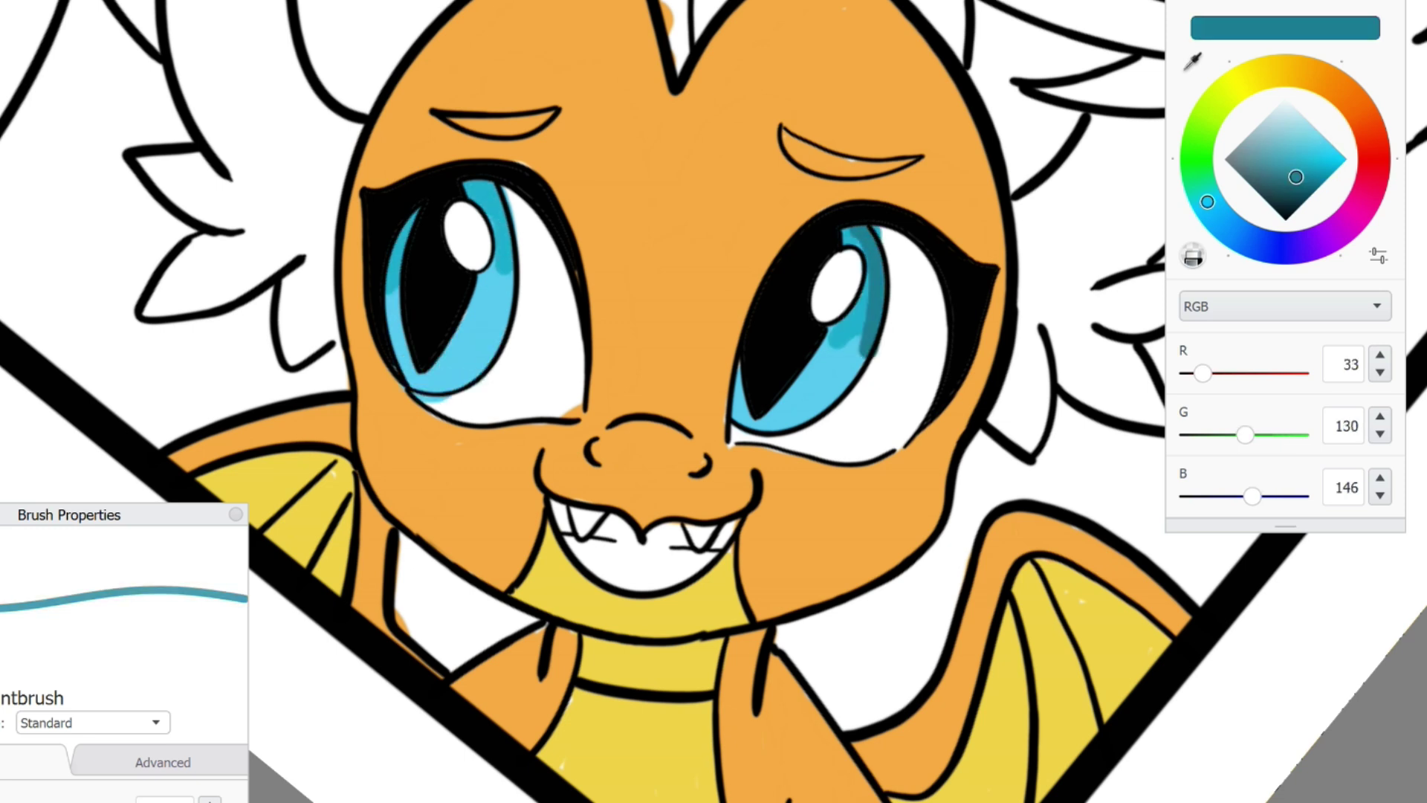
Blend a lighter blue (RGB 108, 222, 239) into the lower part of both dragon irises
{"action": "left_click", "coordinate": [836, 385], "text": "alt"}
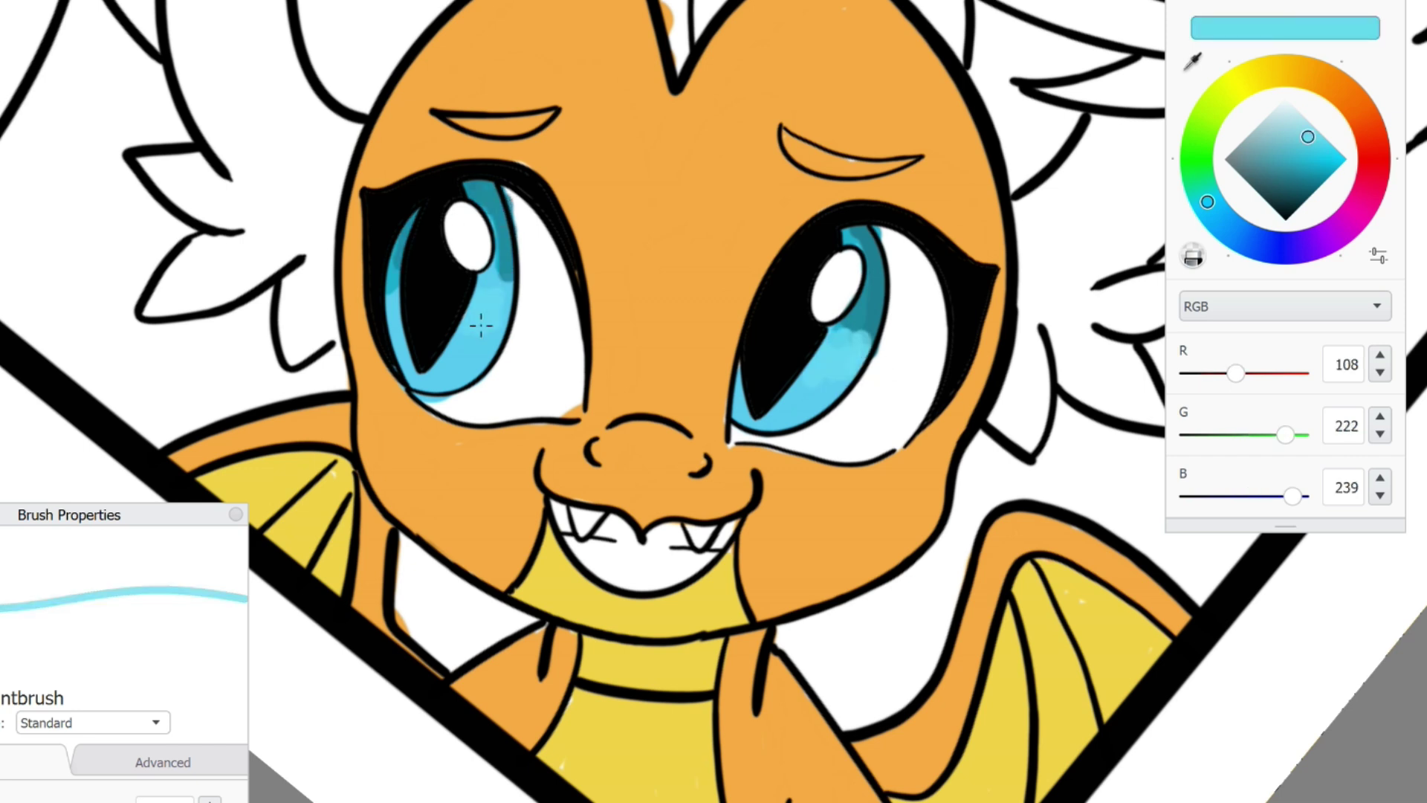
{"action": "left_click", "coordinate": [855, 327], "text": "alt"}
{"action": "mouse_move", "coordinate": [877, 312]}
{"action": "left_mouse_down"}
{"action": "mouse_move", "coordinate": [896, 334]}
{"action": "mouse_move", "coordinate": [846, 346]}
{"action": "mouse_move", "coordinate": [845, 375]}
{"action": "mouse_move", "coordinate": [883, 361]}
{"action": "mouse_move", "coordinate": [844, 364]}
{"action": "left_mouse_up"}
Paint the dragon's eyebrows brown (RGB 128, 65, 20)
{"action": "left_click", "coordinate": [1359, 108]}
{"action": "scroll", "coordinate": [881, 361], "scroll_direction": "up", "scroll_amount": 3}
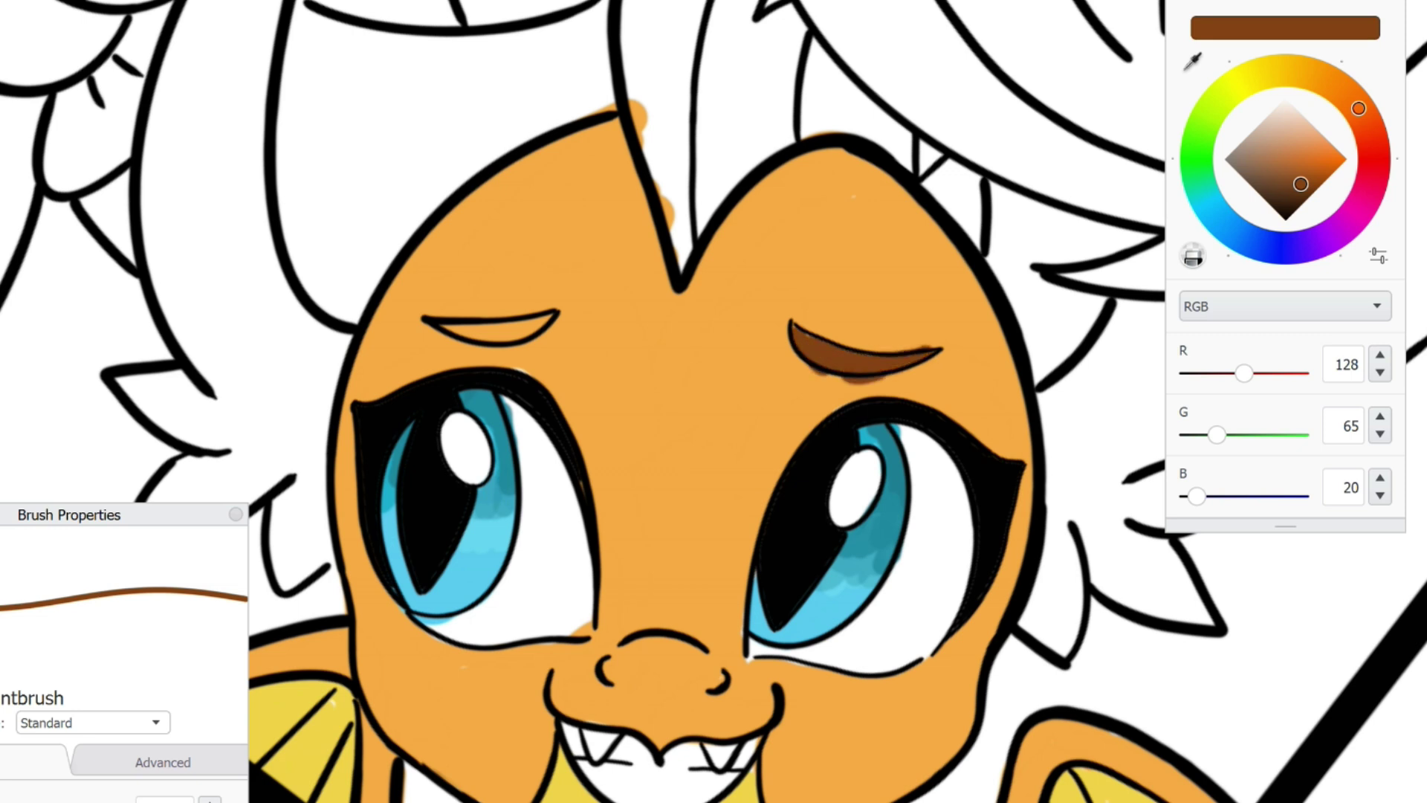
{"action": "left_click", "coordinate": [830, 392], "text": "alt"}
Fill the dragon's head crest with purple (RGB 186, 44, 196)
{"action": "left_click", "coordinate": [1344, 224]}
{"action": "left_click", "coordinate": [1299, 162]}
{"action": "mouse_move", "coordinate": [669, 126]}
{"action": "left_mouse_down"}
{"action": "mouse_move", "coordinate": [758, 97]}
{"action": "mouse_move", "coordinate": [646, 119]}
{"action": "left_mouse_up"}
{"action": "mouse_move", "coordinate": [631, 71]}
{"action": "left_mouse_down"}
{"action": "mouse_move", "coordinate": [718, 158]}
{"action": "mouse_move", "coordinate": [825, 112]}
{"action": "mouse_move", "coordinate": [735, 37]}
{"action": "mouse_move", "coordinate": [966, 201]}
{"action": "left_mouse_up"}
{"action": "left_click_drag", "start_coordinate": [661, 44], "coordinate": [741, 105]}
{"action": "mouse_move", "coordinate": [692, 282]}
{"action": "left_mouse_down"}
{"action": "mouse_move", "coordinate": [684, 119]}
{"action": "mouse_move", "coordinate": [788, 193]}
{"action": "left_mouse_up"}
{"action": "left_click_drag", "start_coordinate": [803, 59], "coordinate": [701, 208]}
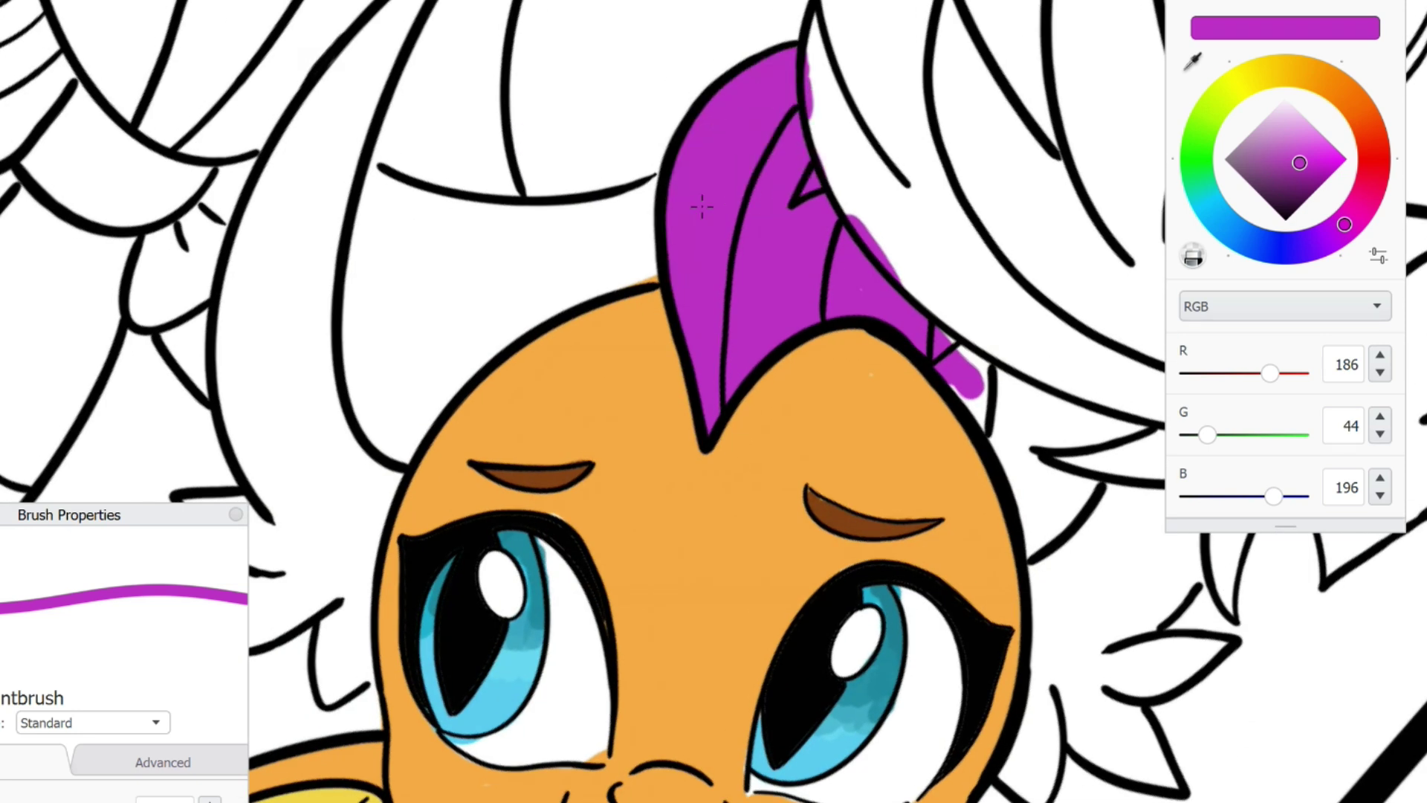
Paint the dragon's curved horn and spiky cheek frill yellow (RGB 230, 218, 40)
{"action": "left_click", "coordinate": [1297, 70]}
{"action": "left_click", "coordinate": [1329, 149]}
{"action": "left_click", "coordinate": [1254, 76]}
{"action": "left_click", "coordinate": [1318, 154]}
{"action": "left_click_drag", "start_coordinate": [495, 368], "coordinate": [476, 565]}
{"action": "left_click_drag", "start_coordinate": [439, 245], "coordinate": [475, 446]}
{"action": "left_click_drag", "start_coordinate": [416, 141], "coordinate": [457, 59]}
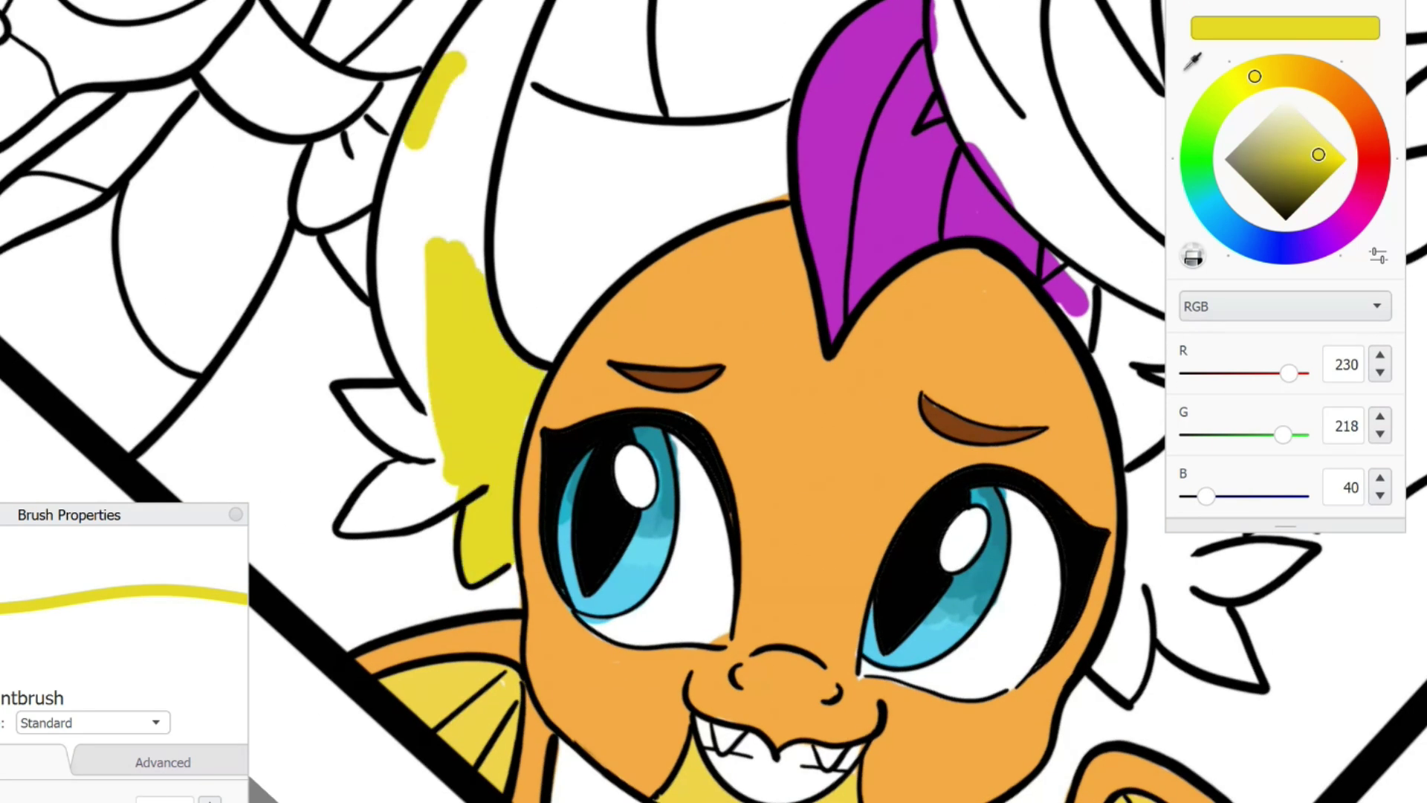
{"action": "left_click_drag", "start_coordinate": [409, 439], "coordinate": [431, 126]}
{"action": "left_click_drag", "start_coordinate": [461, 275], "coordinate": [505, 45]}
{"action": "left_click_drag", "start_coordinate": [380, 401], "coordinate": [431, 475]}
{"action": "left_click_drag", "start_coordinate": [349, 528], "coordinate": [446, 490]}
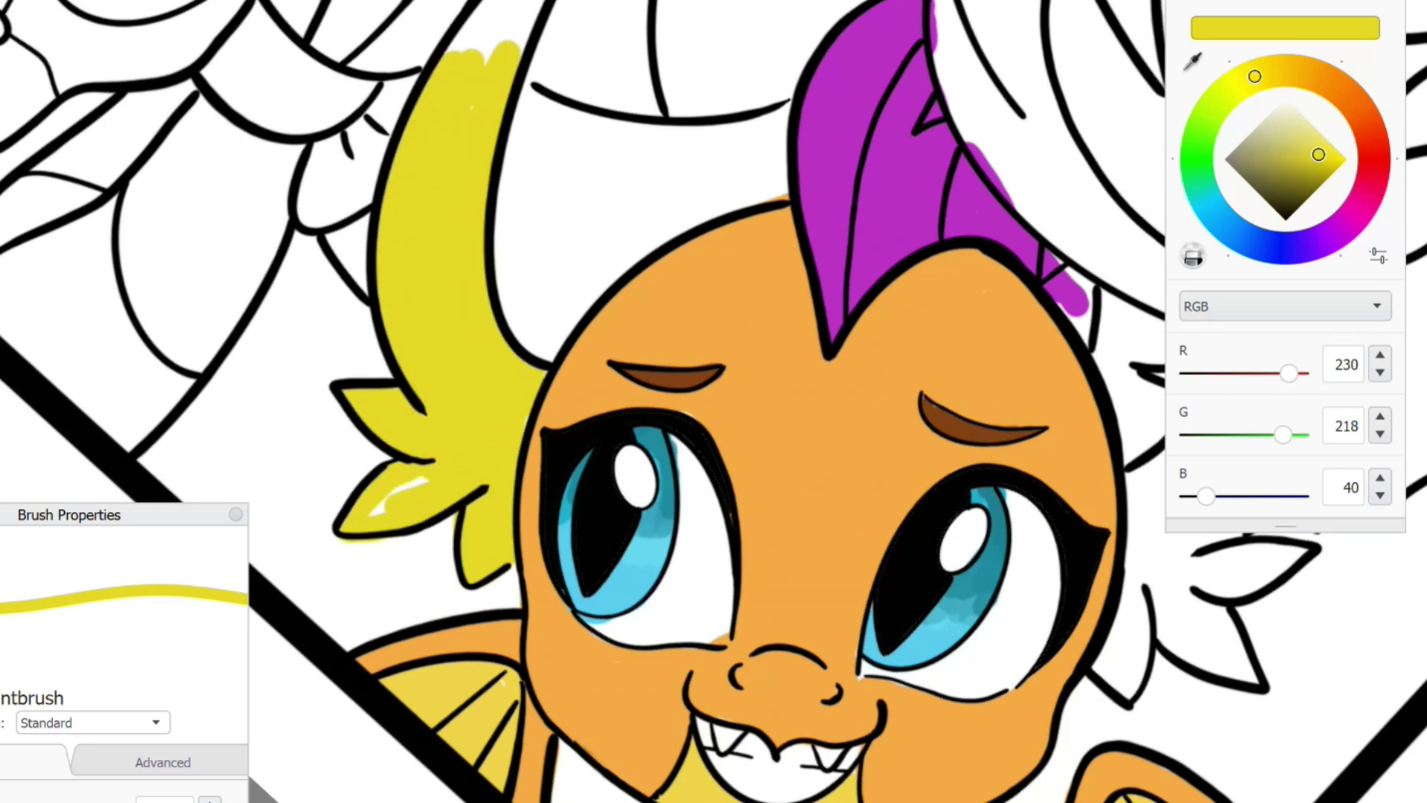
{"action": "left_click_drag", "start_coordinate": [446, 52], "coordinate": [483, 22]}
{"action": "scroll", "coordinate": [713, 402], "scroll_direction": "down", "scroll_amount": 3}
{"action": "scroll", "coordinate": [713, 402], "scroll_direction": "up", "scroll_amount": 3}
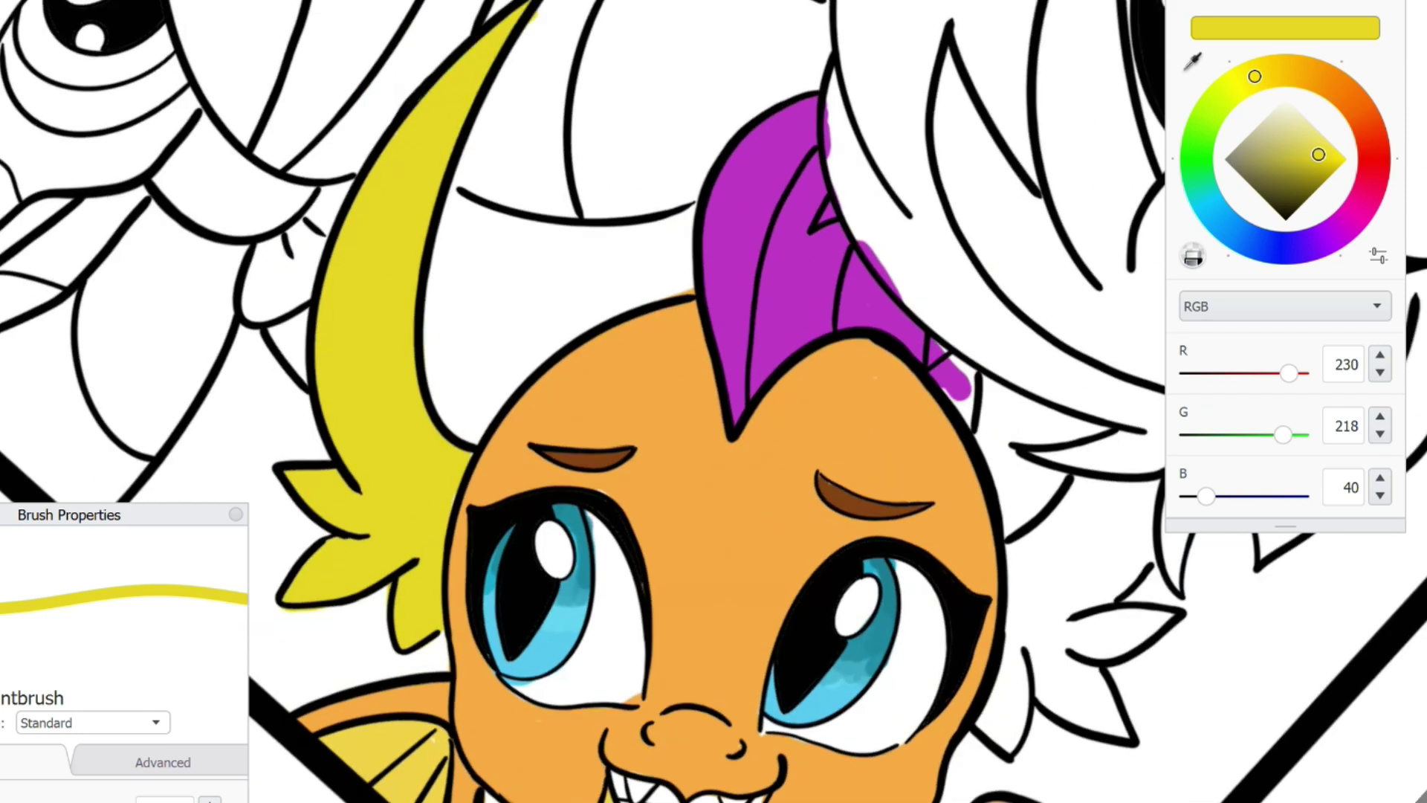
{"action": "scroll", "coordinate": [713, 402], "scroll_direction": "down", "scroll_amount": 2}
{"action": "mouse_move", "coordinate": [970, 474]}
{"action": "left_mouse_down"}
{"action": "mouse_move", "coordinate": [996, 416]}
{"action": "mouse_move", "coordinate": [914, 550]}
{"action": "mouse_move", "coordinate": [937, 587]}
{"action": "mouse_move", "coordinate": [999, 583]}
{"action": "left_mouse_up"}
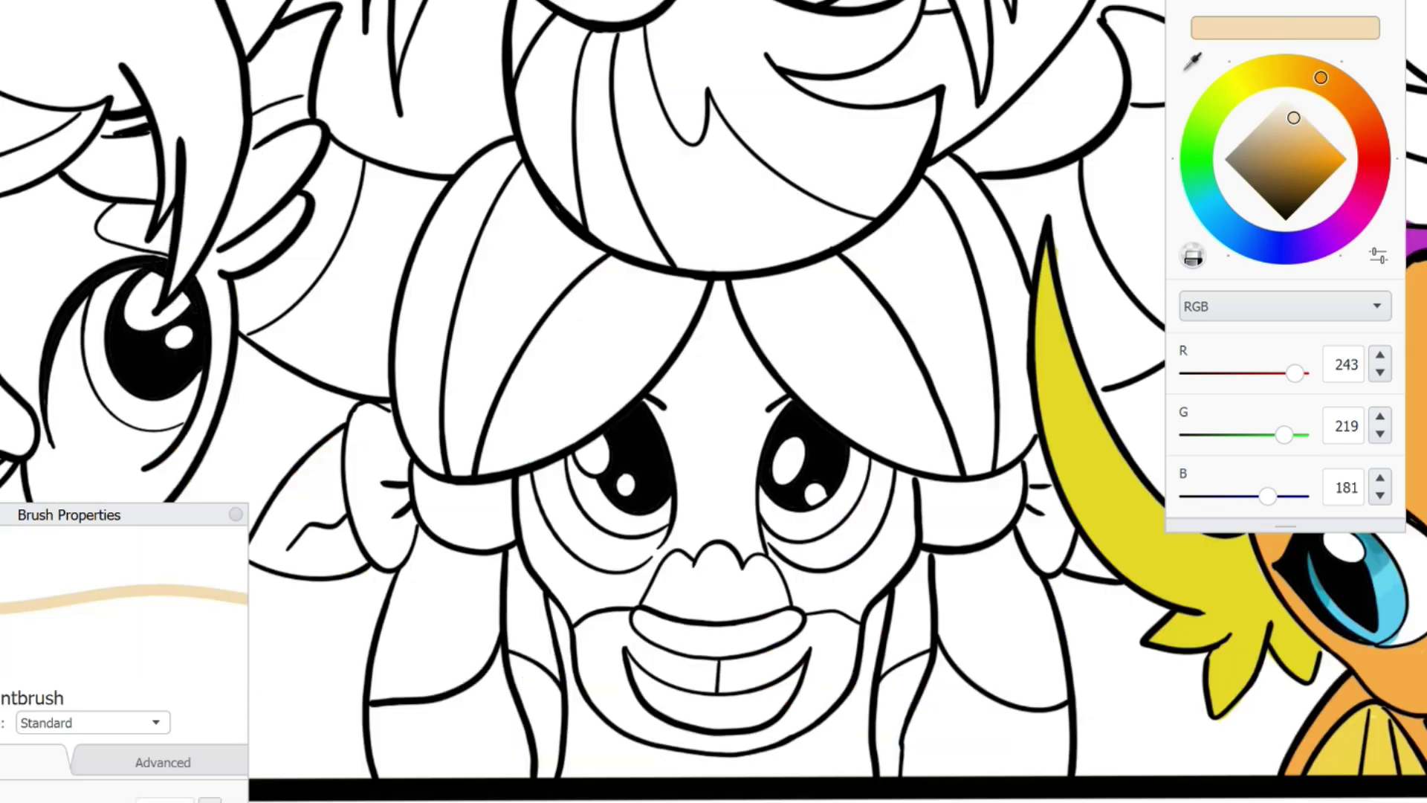
Paint the yak's face and ear pale beige (RGB 243, 219, 181) and its muzzle off-white
{"action": "left_click_drag", "start_coordinate": [691, 304], "coordinate": [725, 418]}
{"action": "mouse_move", "coordinate": [550, 549]}
{"action": "left_mouse_down"}
{"action": "mouse_move", "coordinate": [651, 602]}
{"action": "mouse_move", "coordinate": [820, 624]}
{"action": "left_mouse_up"}
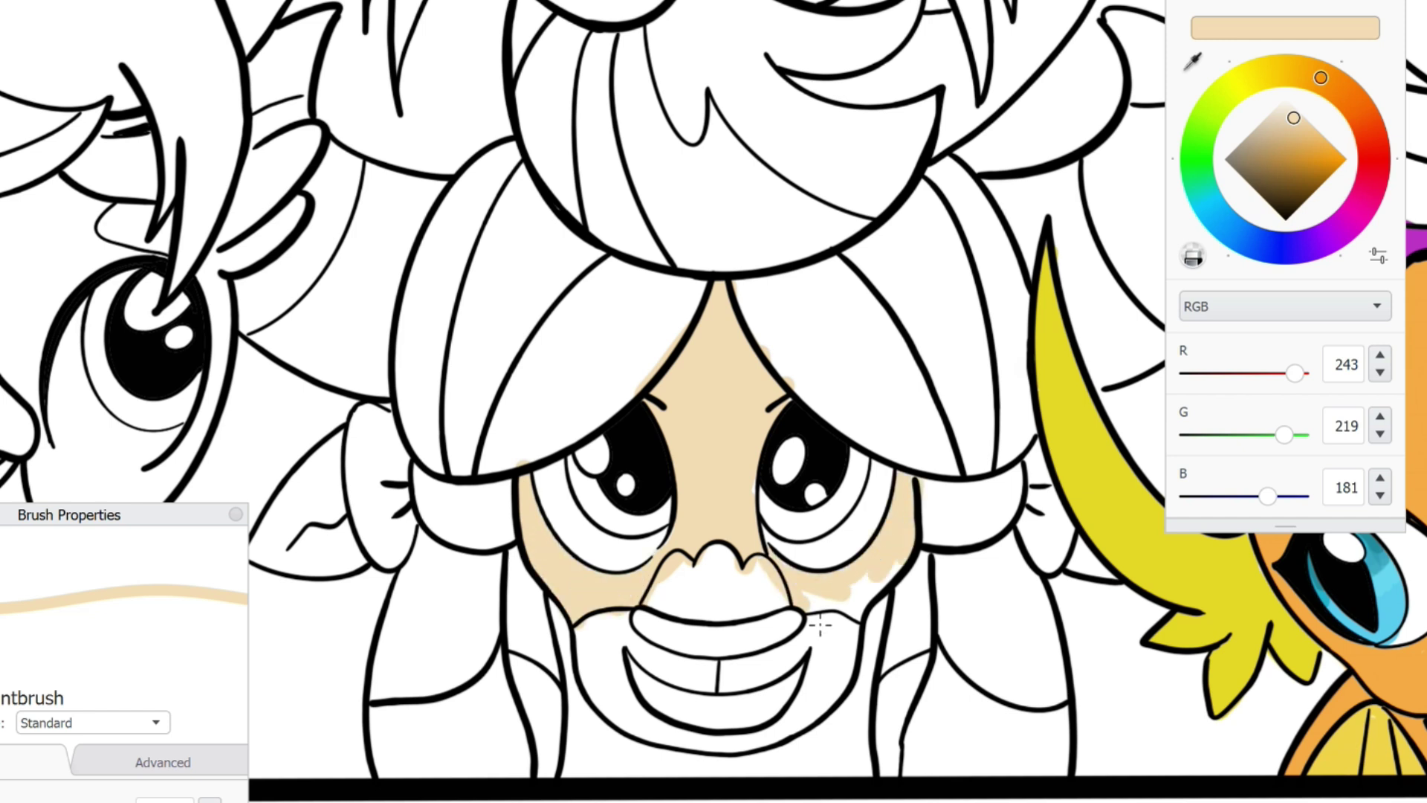
{"action": "left_click_drag", "start_coordinate": [223, 526], "coordinate": [187, 535]}
{"action": "mouse_move", "coordinate": [313, 476]}
{"action": "left_mouse_down"}
{"action": "mouse_move", "coordinate": [297, 520]}
{"action": "mouse_move", "coordinate": [313, 550]}
{"action": "left_mouse_up"}
{"action": "scroll", "coordinate": [832, 729], "scroll_direction": "up", "scroll_amount": 3}
{"action": "mouse_move", "coordinate": [446, 565]}
{"action": "left_mouse_down"}
{"action": "mouse_move", "coordinate": [438, 698]}
{"action": "mouse_move", "coordinate": [484, 698]}
{"action": "left_mouse_up"}
Fill the yak's nose with a near-black colour
{"action": "left_click", "coordinate": [1288, 197]}
{"action": "left_click_drag", "start_coordinate": [639, 550], "coordinate": [743, 524]}
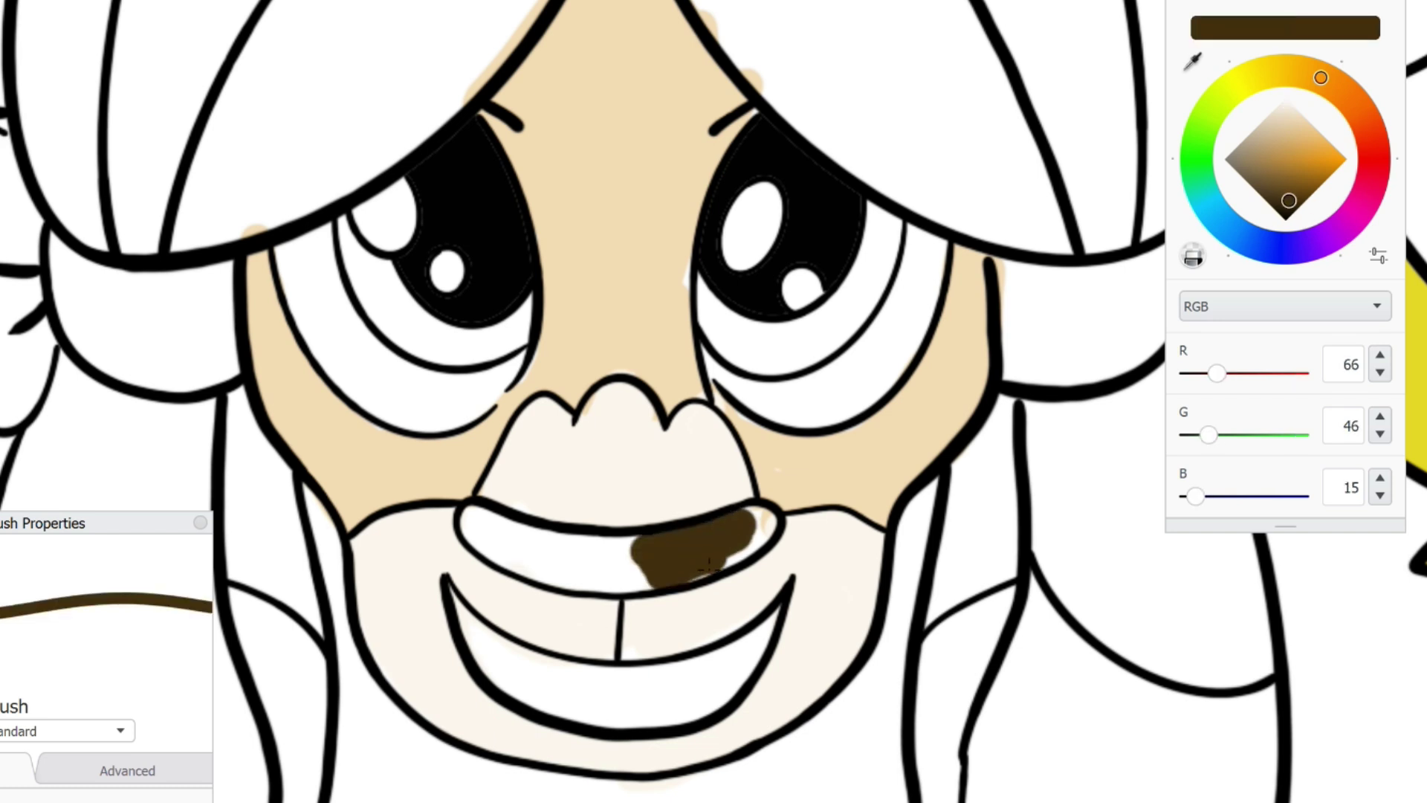
{"action": "left_click", "coordinate": [1257, 242]}
{"action": "left_click", "coordinate": [1272, 202]}
{"action": "left_click_drag", "start_coordinate": [639, 554], "coordinate": [743, 524]}
{"action": "left_click", "coordinate": [1263, 190]}
{"action": "left_click", "coordinate": [1297, 197]}
{"action": "left_click", "coordinate": [1276, 212]}
{"action": "mouse_move", "coordinate": [654, 557]}
{"action": "left_mouse_down"}
{"action": "mouse_move", "coordinate": [583, 548]}
{"action": "mouse_move", "coordinate": [565, 563]}
{"action": "mouse_move", "coordinate": [476, 520]}
{"action": "left_mouse_up"}
Paint both of the yak's irises muted green (RGB 135, 161, 104)
{"action": "left_click", "coordinate": [1204, 123]}
{"action": "left_click", "coordinate": [1256, 152]}
{"action": "left_click", "coordinate": [1259, 168]}
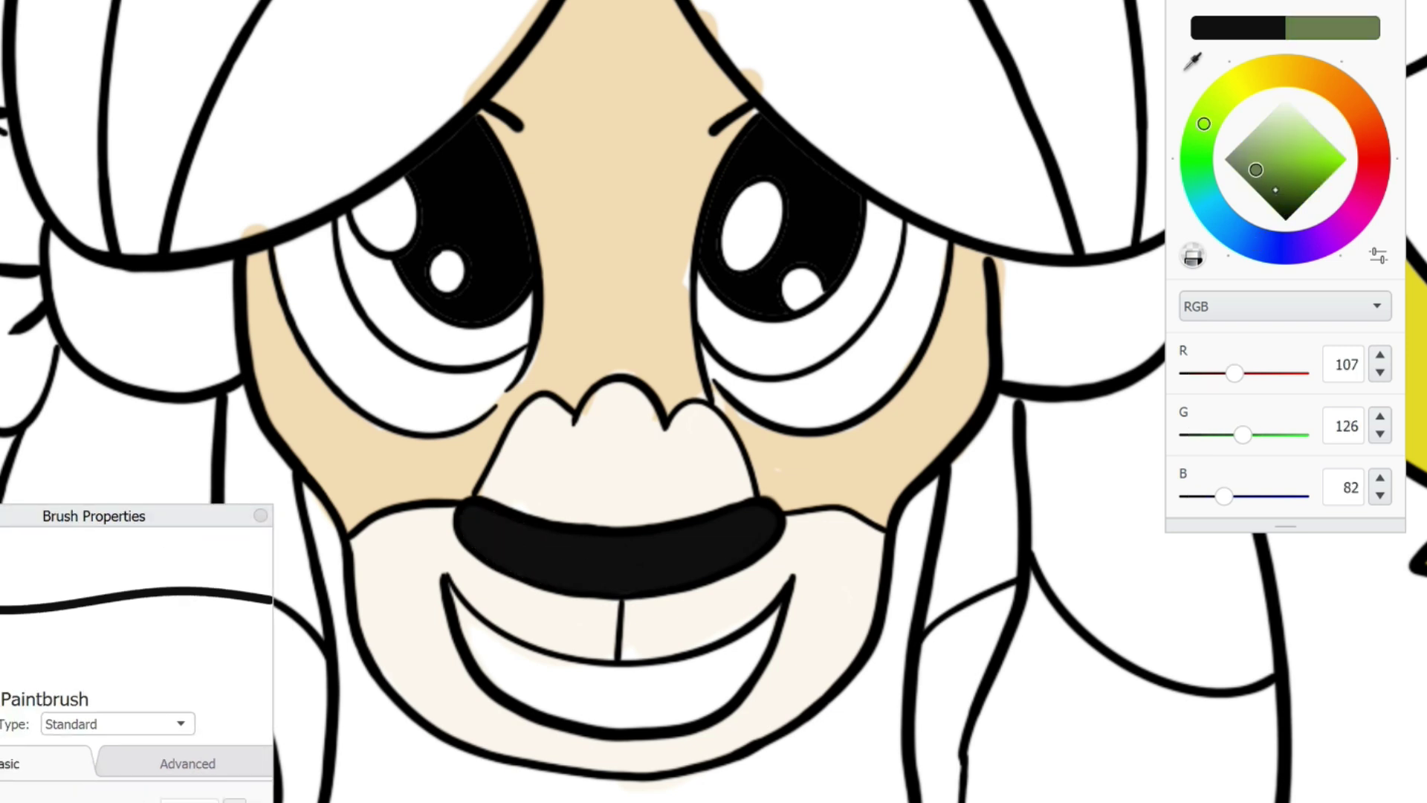
{"action": "left_click", "coordinate": [1254, 155]}
{"action": "left_click_drag", "start_coordinate": [885, 208], "coordinate": [825, 338]}
{"action": "mouse_move", "coordinate": [882, 273]}
{"action": "left_mouse_down"}
{"action": "mouse_move", "coordinate": [706, 305]}
{"action": "mouse_move", "coordinate": [825, 350]}
{"action": "left_mouse_up"}
{"action": "left_click", "coordinate": [350, 242]}
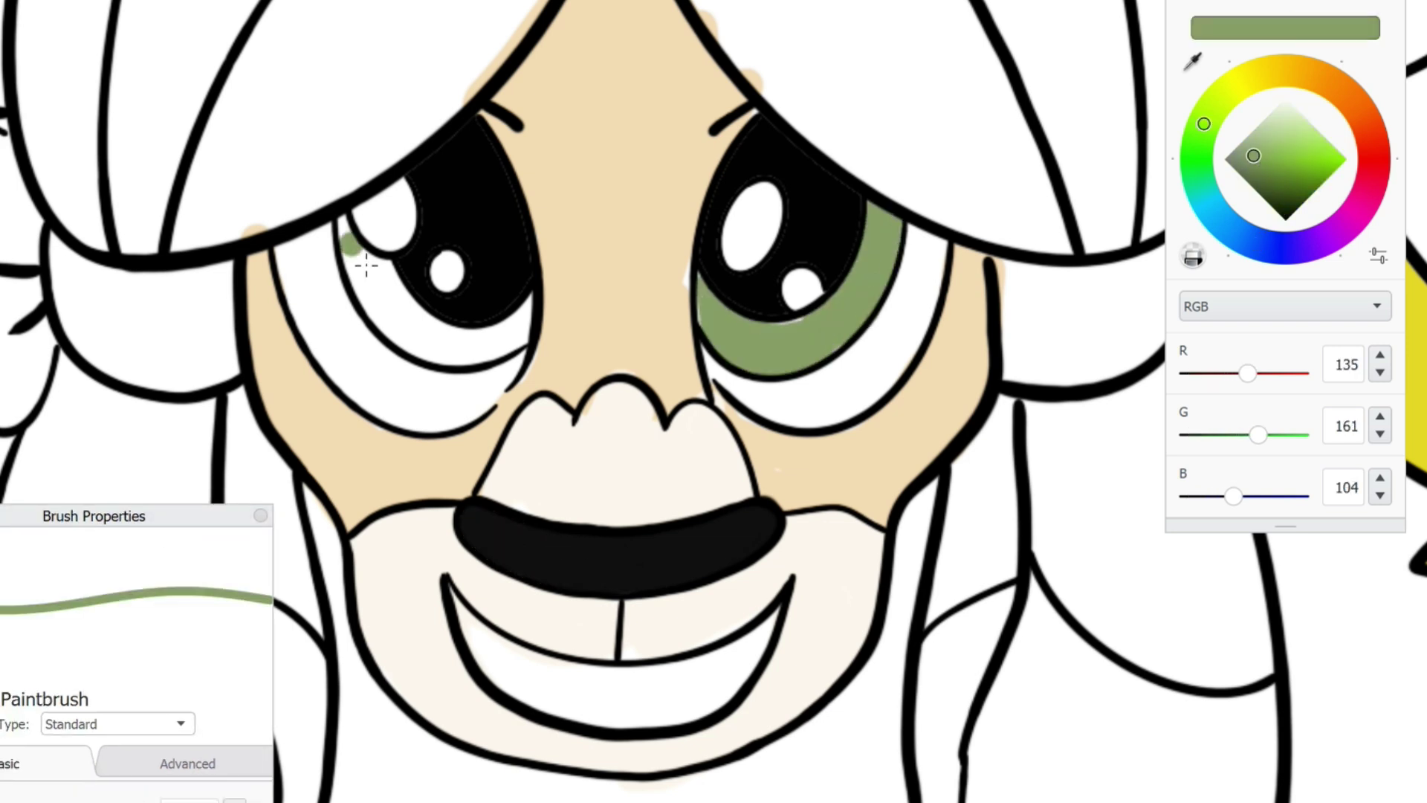
{"action": "left_click_drag", "start_coordinate": [392, 316], "coordinate": [364, 249]}
{"action": "left_click_drag", "start_coordinate": [430, 338], "coordinate": [530, 298]}
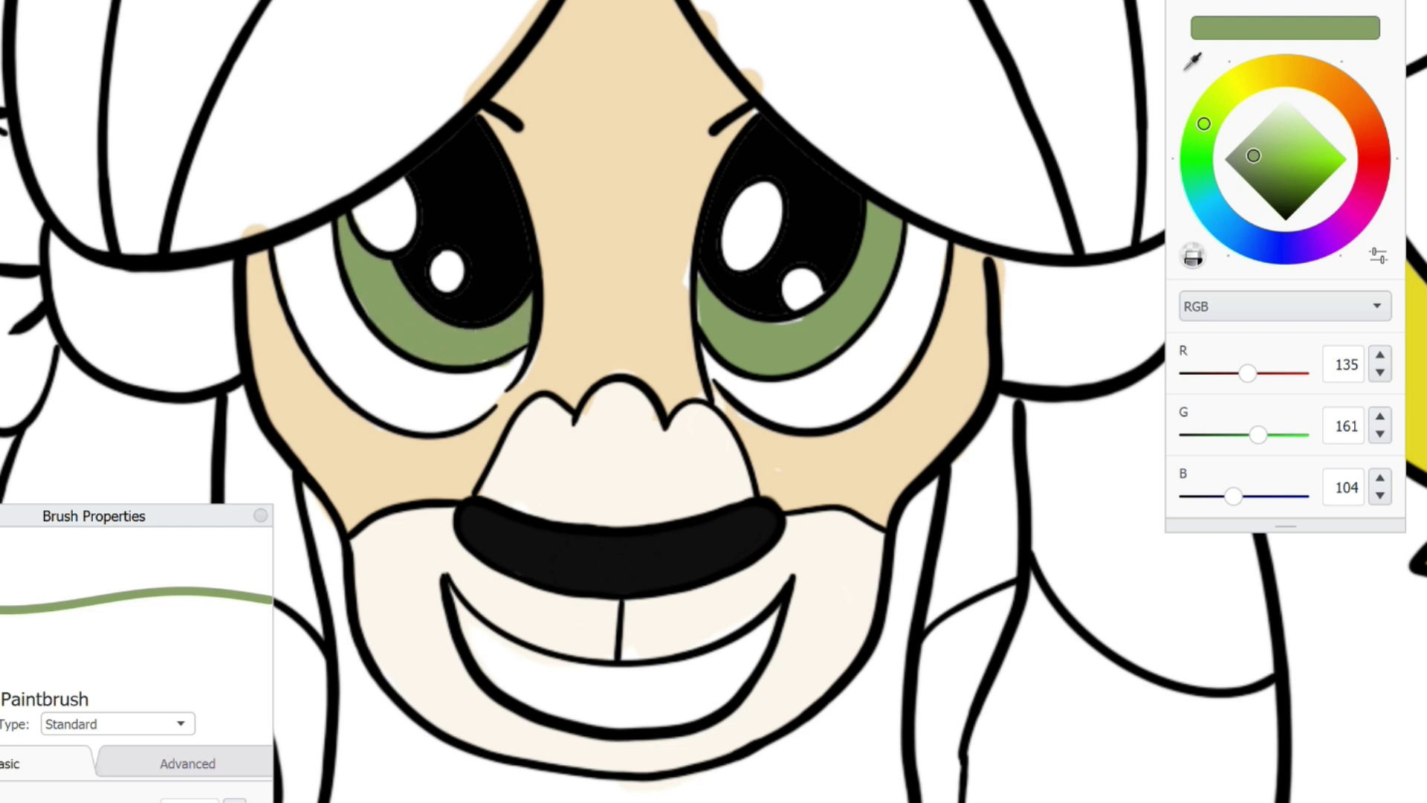
Blend yellow-green (RGB 178, 201, 84) into the lower part of both yak irises
{"action": "left_click_drag", "start_coordinate": [1204, 123], "coordinate": [1218, 102]}
{"action": "left_click", "coordinate": [1286, 148]}
{"action": "left_click", "coordinate": [706, 294]}
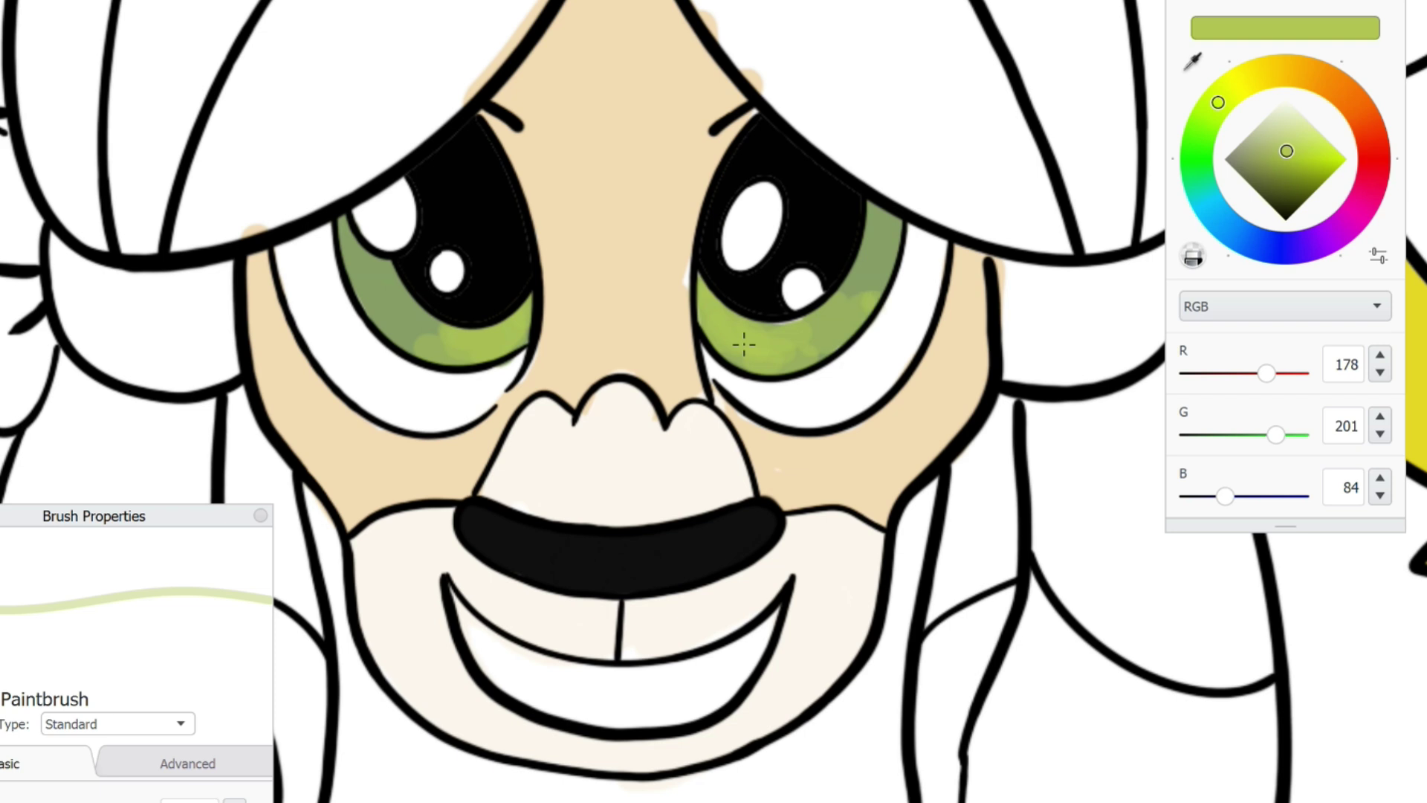
{"action": "left_click", "coordinate": [844, 332], "text": "alt"}
Fill the yak's parted fringe on both sides with dark red (RGB 155, 69, 81)
{"action": "scroll", "coordinate": [444, 335], "scroll_direction": "down", "scroll_amount": 3}
{"action": "scroll", "coordinate": [413, 306], "scroll_direction": "up", "scroll_amount": 2}
{"action": "mouse_move", "coordinate": [1371, 174]}
{"action": "left_mouse_down"}
{"action": "mouse_move", "coordinate": [1293, 152]}
{"action": "mouse_move", "coordinate": [1277, 176]}
{"action": "left_mouse_up"}
{"action": "mouse_move", "coordinate": [541, 269]}
{"action": "left_mouse_down"}
{"action": "mouse_move", "coordinate": [446, 416]}
{"action": "mouse_move", "coordinate": [587, 297]}
{"action": "mouse_move", "coordinate": [639, 282]}
{"action": "mouse_move", "coordinate": [609, 256]}
{"action": "mouse_move", "coordinate": [534, 284]}
{"action": "mouse_move", "coordinate": [471, 210]}
{"action": "mouse_move", "coordinate": [478, 198]}
{"action": "mouse_move", "coordinate": [416, 104]}
{"action": "left_mouse_up"}
{"action": "left_click", "coordinate": [535, 297], "text": "alt"}
{"action": "mouse_move", "coordinate": [914, 178]}
{"action": "left_mouse_down"}
{"action": "mouse_move", "coordinate": [796, 277]}
{"action": "mouse_move", "coordinate": [1033, 223]}
{"action": "mouse_move", "coordinate": [799, 275]}
{"action": "mouse_move", "coordinate": [955, 334]}
{"action": "mouse_move", "coordinate": [1006, 159]}
{"action": "left_mouse_up"}
{"action": "mouse_move", "coordinate": [1073, 283]}
{"action": "left_mouse_down"}
{"action": "mouse_move", "coordinate": [1092, 438]}
{"action": "mouse_move", "coordinate": [1011, 483]}
{"action": "mouse_move", "coordinate": [885, 457]}
{"action": "left_mouse_up"}
Fill the yak's two hanging braids with dark red (RGB 155, 69, 81)
{"action": "scroll", "coordinate": [1003, 391], "scroll_direction": "down", "scroll_amount": 3}
{"action": "scroll", "coordinate": [1003, 390], "scroll_direction": "up", "scroll_amount": 3}
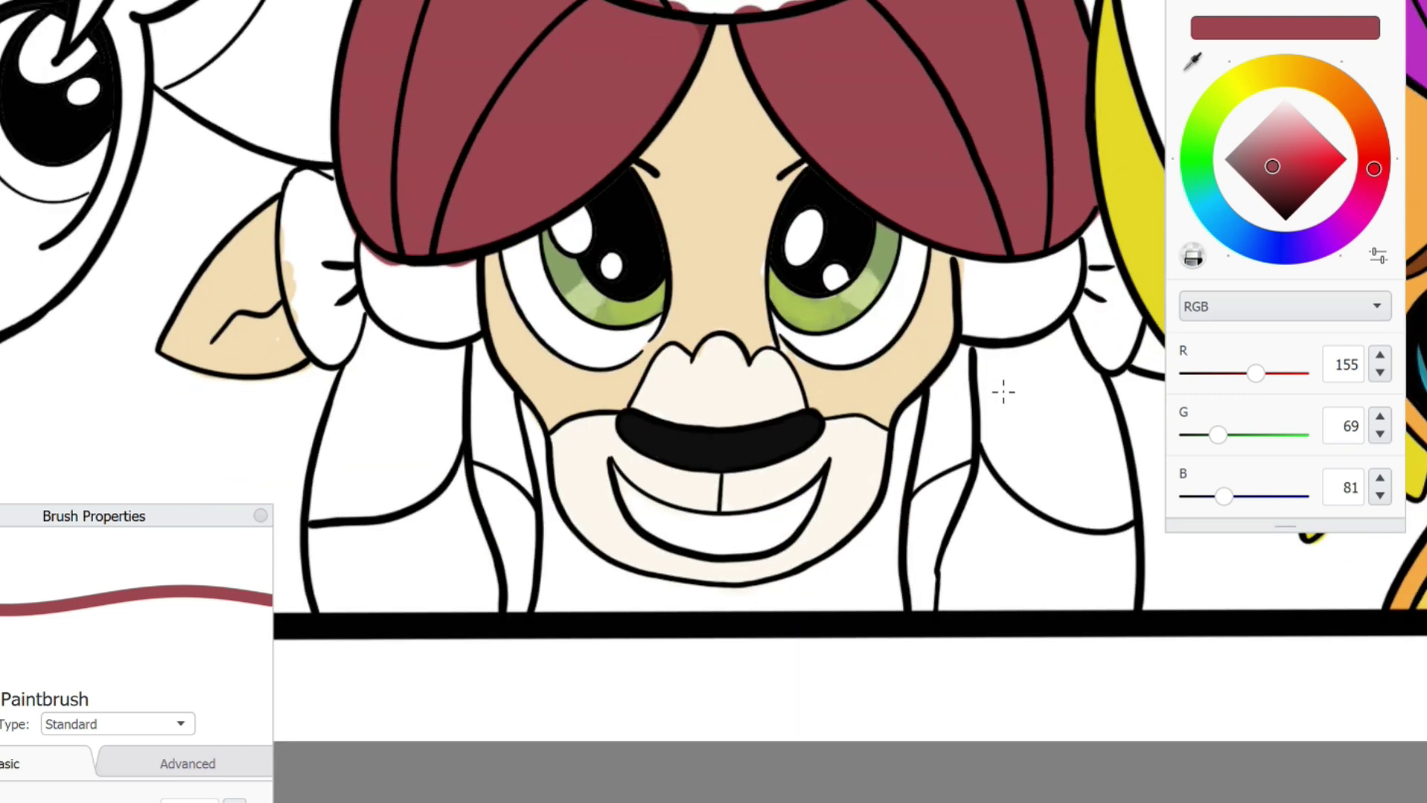
{"action": "left_click_drag", "start_coordinate": [416, 357], "coordinate": [437, 547]}
{"action": "left_click_drag", "start_coordinate": [372, 327], "coordinate": [438, 550]}
{"action": "mouse_move", "coordinate": [446, 465]}
{"action": "left_mouse_down"}
{"action": "mouse_move", "coordinate": [495, 427]}
{"action": "mouse_move", "coordinate": [494, 594]}
{"action": "mouse_move", "coordinate": [335, 565]}
{"action": "left_mouse_up"}
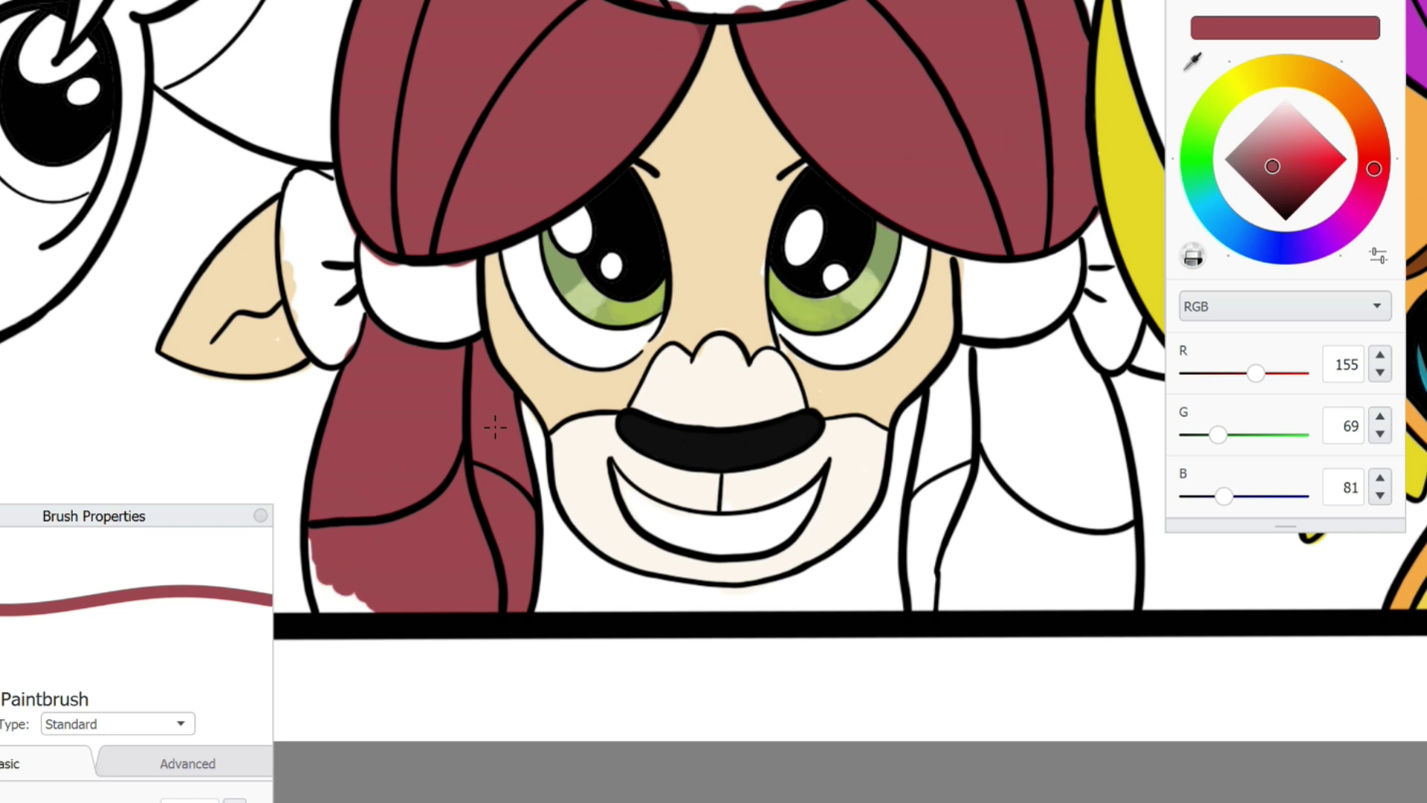
{"action": "left_click_drag", "start_coordinate": [989, 483], "coordinate": [996, 520]}
{"action": "mouse_move", "coordinate": [981, 327]}
{"action": "left_mouse_down"}
{"action": "mouse_move", "coordinate": [1078, 371]}
{"action": "mouse_move", "coordinate": [1122, 587]}
{"action": "mouse_move", "coordinate": [1085, 587]}
{"action": "mouse_move", "coordinate": [989, 535]}
{"action": "mouse_move", "coordinate": [1055, 548]}
{"action": "left_mouse_up"}
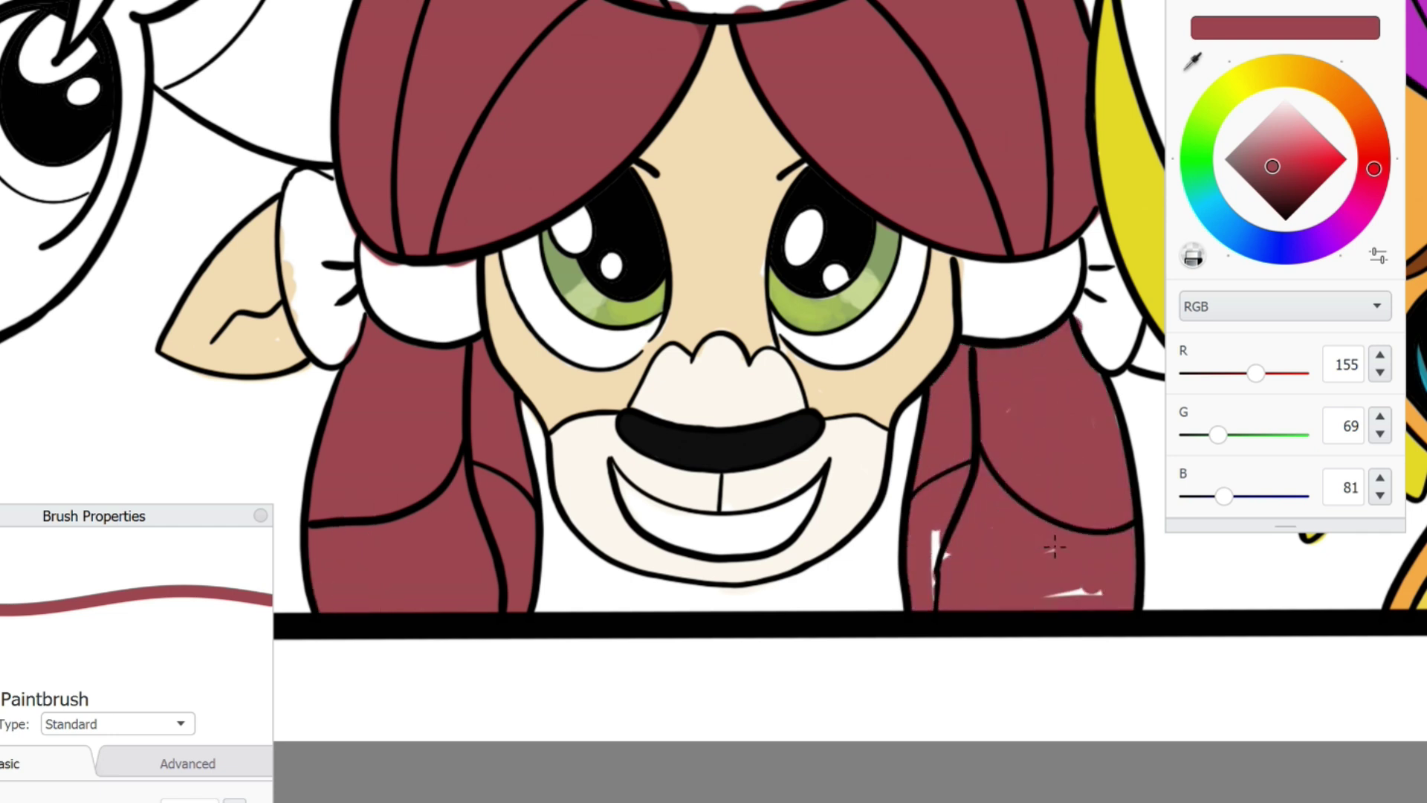
Paint the bows on both of the yak's braids pink (RGB 211, 146, 187)
{"action": "key", "text": "x"}
{"action": "mouse_move", "coordinate": [1092, 223]}
{"action": "left_mouse_down"}
{"action": "mouse_move", "coordinate": [1012, 296]}
{"action": "mouse_move", "coordinate": [1101, 297]}
{"action": "left_mouse_up"}
{"action": "left_click", "coordinate": [981, 314]}
{"action": "left_click_drag", "start_coordinate": [453, 282], "coordinate": [352, 251]}
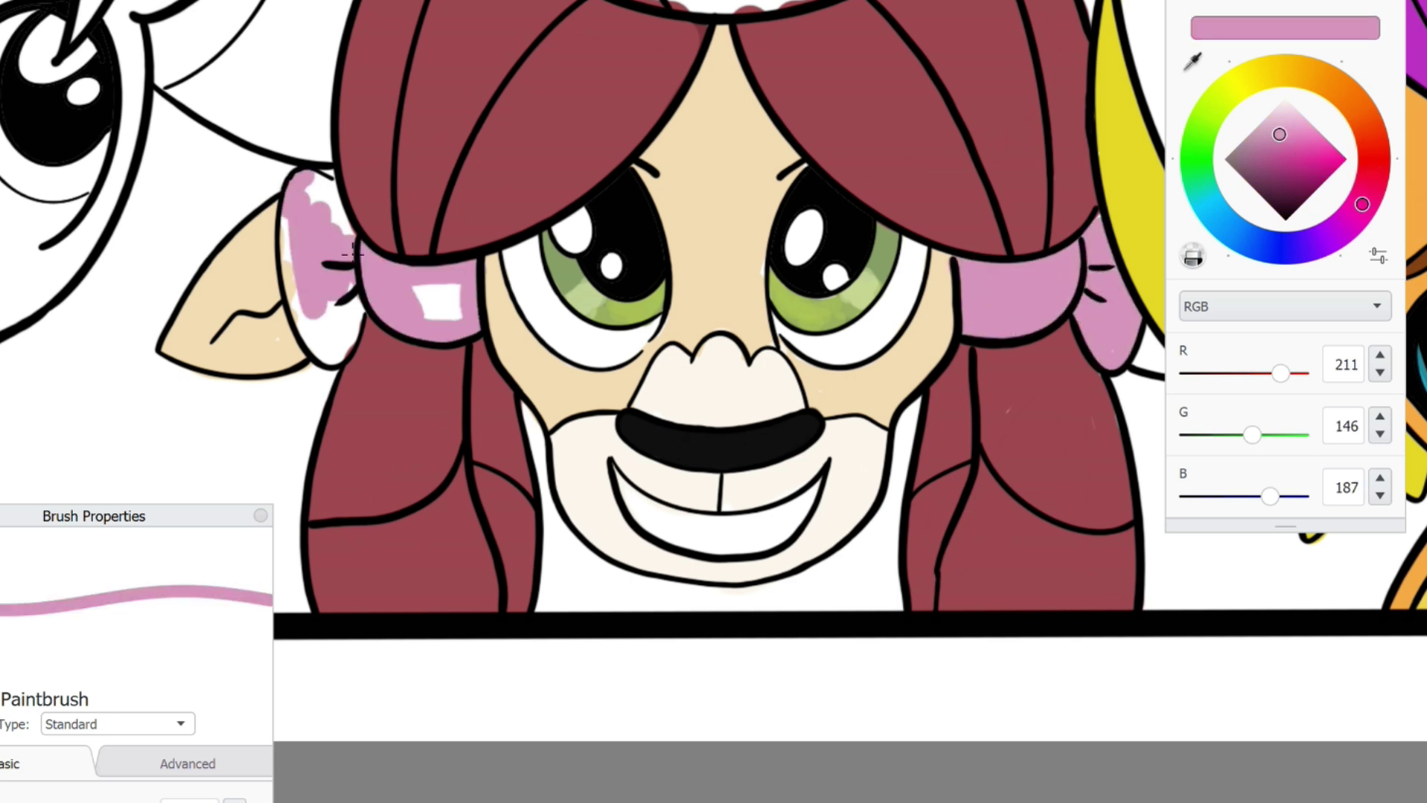
Paint the griffon's forehead and the outer side of its face sky blue (RGB 83, 199, 229)
{"action": "scroll", "coordinate": [330, 199], "scroll_direction": "down", "scroll_amount": 3}
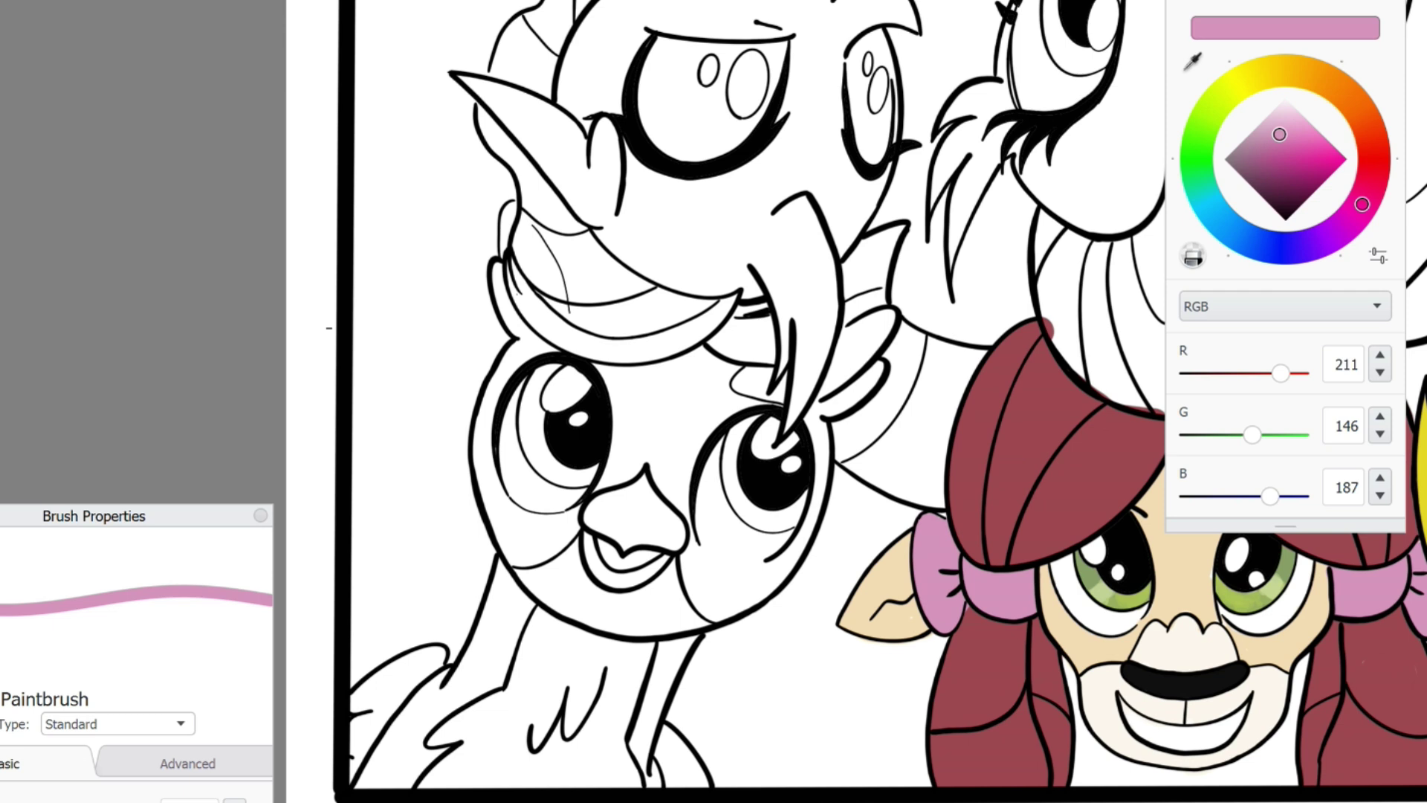
{"action": "scroll", "coordinate": [330, 327], "scroll_direction": "up", "scroll_amount": 3}
{"action": "left_click", "coordinate": [1210, 206]}
{"action": "left_click_drag", "start_coordinate": [1293, 138], "coordinate": [1307, 145]}
{"action": "left_click_drag", "start_coordinate": [747, 256], "coordinate": [729, 382]}
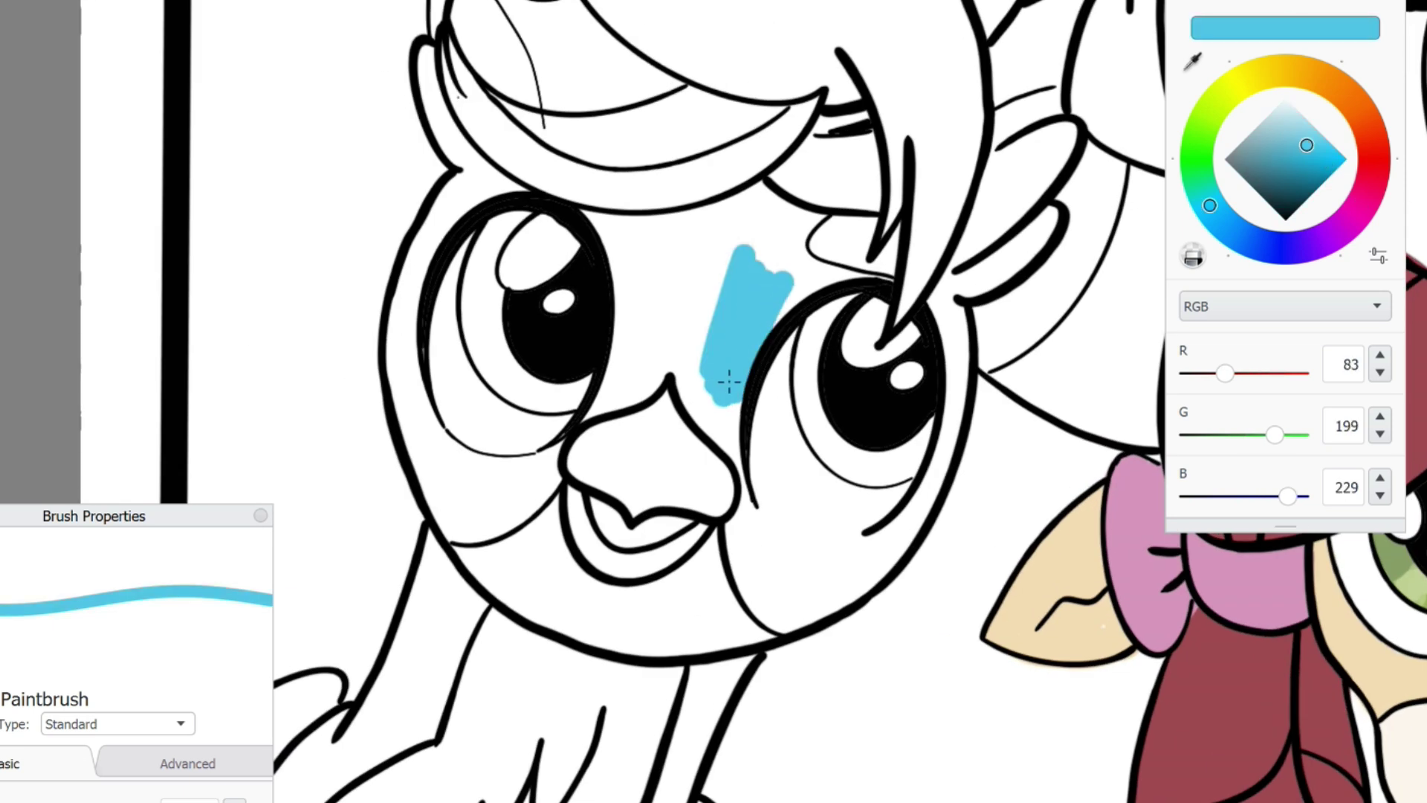
{"action": "left_click_drag", "start_coordinate": [851, 268], "coordinate": [695, 286]}
{"action": "mouse_move", "coordinate": [729, 382]}
{"action": "left_mouse_down"}
{"action": "mouse_move", "coordinate": [617, 375]}
{"action": "mouse_move", "coordinate": [669, 245]}
{"action": "mouse_move", "coordinate": [732, 479]}
{"action": "left_mouse_up"}
{"action": "left_click", "coordinate": [472, 178]}
{"action": "mouse_move", "coordinate": [470, 179]}
{"action": "left_mouse_down"}
{"action": "mouse_move", "coordinate": [420, 461]}
{"action": "mouse_move", "coordinate": [465, 517]}
{"action": "left_mouse_up"}
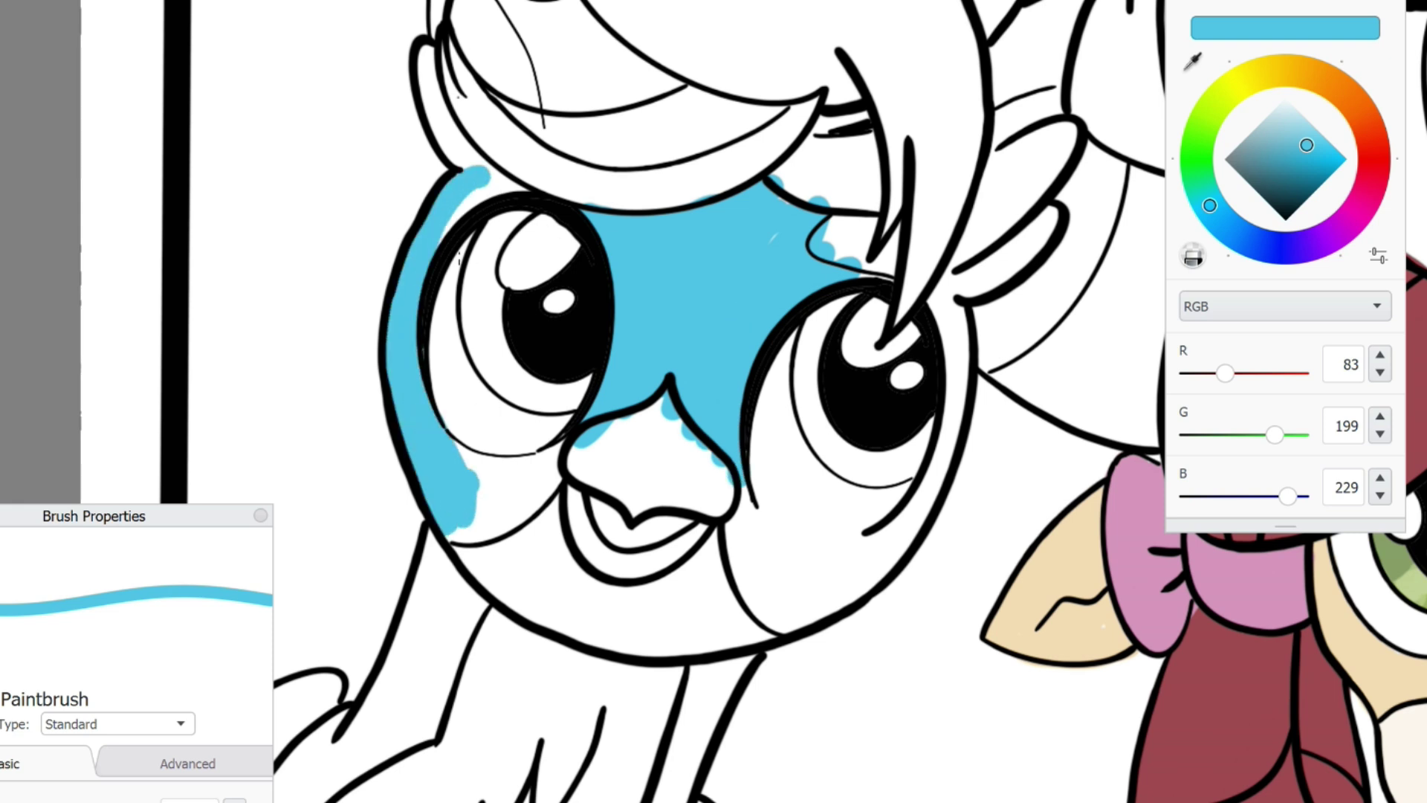
Paint the griffon's head crest and side feathers sky blue (RGB 83, 199, 229)
{"action": "mouse_move", "coordinate": [491, 177]}
{"action": "left_mouse_down"}
{"action": "mouse_move", "coordinate": [449, 63]}
{"action": "mouse_move", "coordinate": [513, 11]}
{"action": "mouse_move", "coordinate": [535, 127]}
{"action": "left_mouse_up"}
{"action": "left_click_drag", "start_coordinate": [535, 126], "coordinate": [525, 231]}
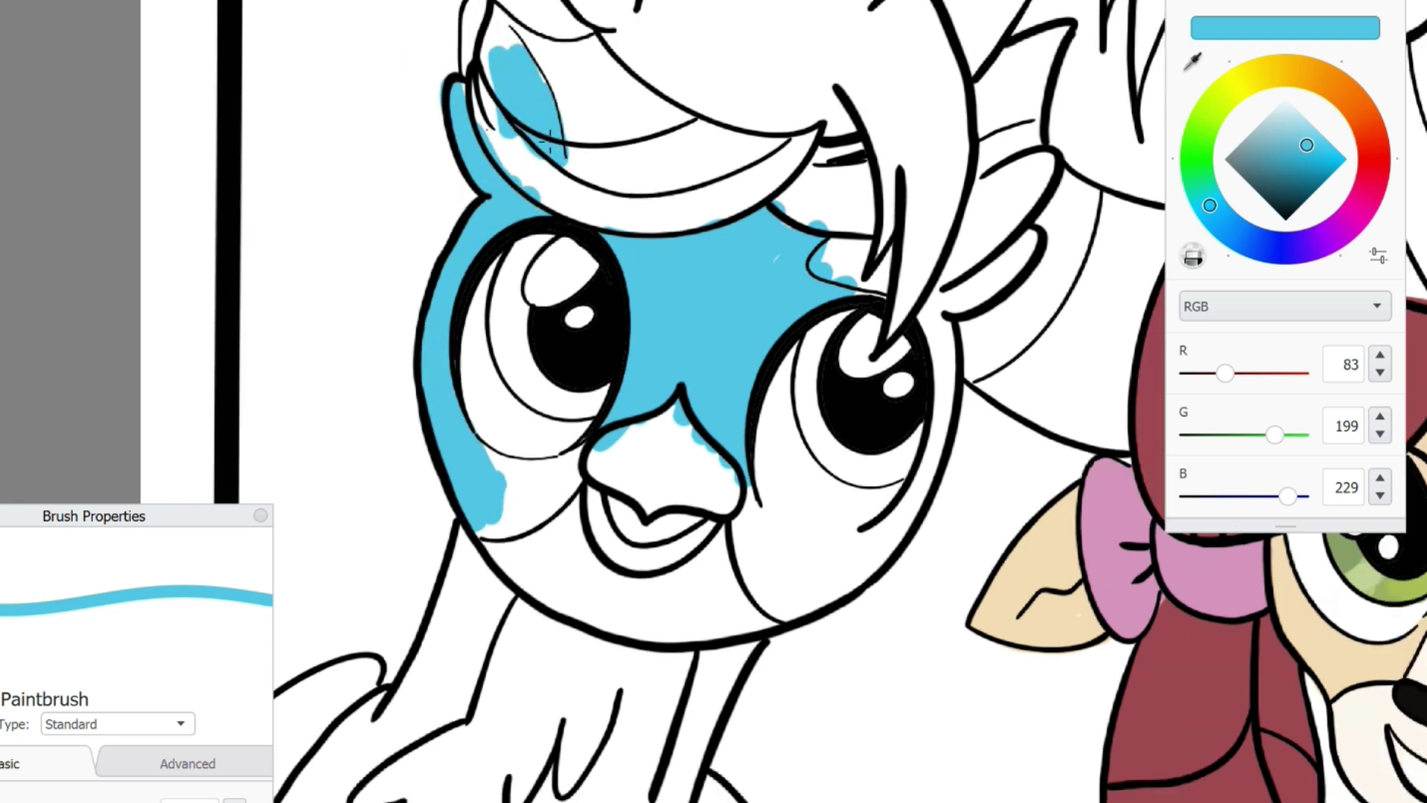
{"action": "left_click_drag", "start_coordinate": [446, 149], "coordinate": [460, 93]}
{"action": "mouse_move", "coordinate": [534, 192]}
{"action": "left_mouse_down"}
{"action": "mouse_move", "coordinate": [665, 245]}
{"action": "mouse_move", "coordinate": [521, 301]}
{"action": "mouse_move", "coordinate": [795, 215]}
{"action": "mouse_move", "coordinate": [540, 239]}
{"action": "mouse_move", "coordinate": [808, 256]}
{"action": "mouse_move", "coordinate": [970, 190]}
{"action": "mouse_move", "coordinate": [1015, 260]}
{"action": "mouse_move", "coordinate": [931, 379]}
{"action": "left_mouse_up"}
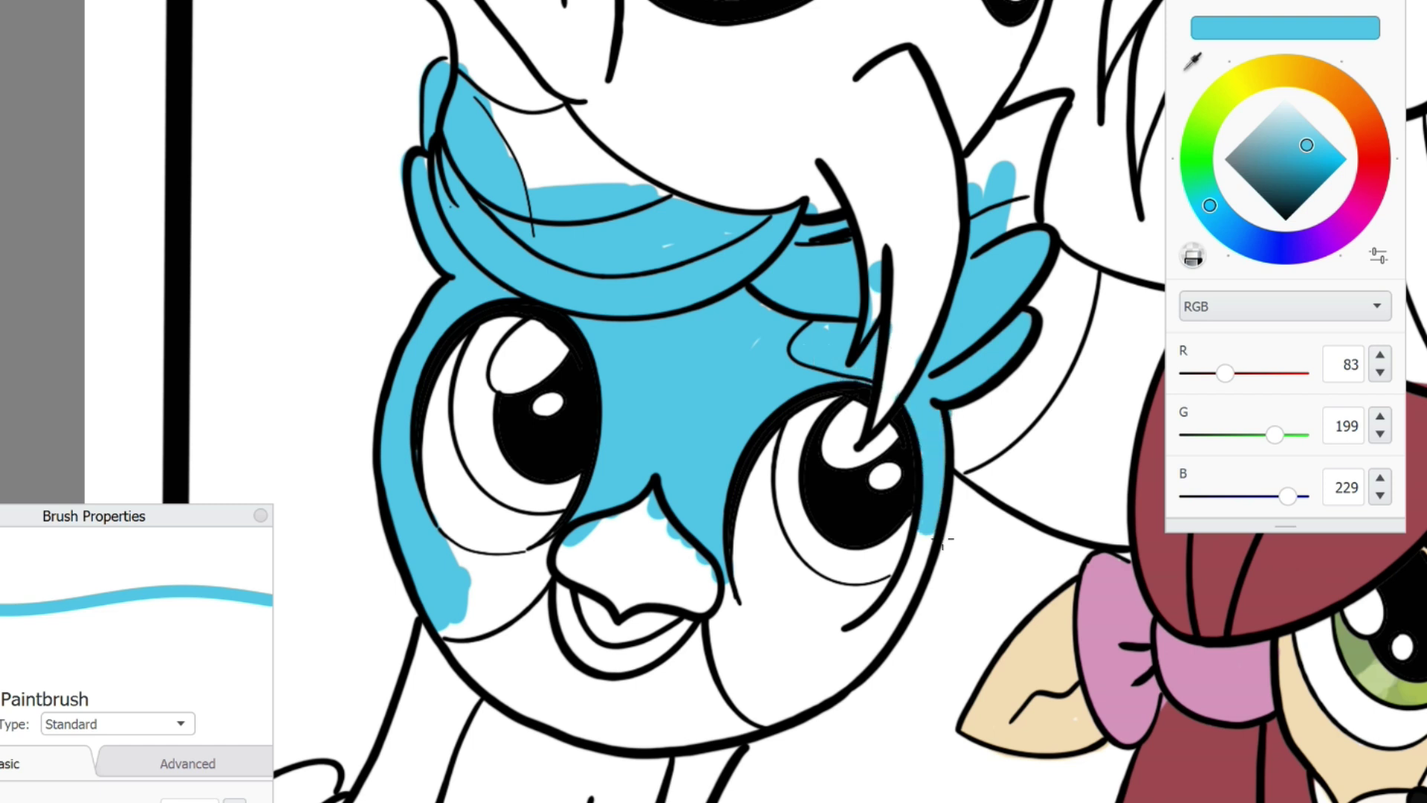
Fill both of the griffon's lower cheeks with the same sky blue using the Paintbrush
{"action": "key", "text": "e"}
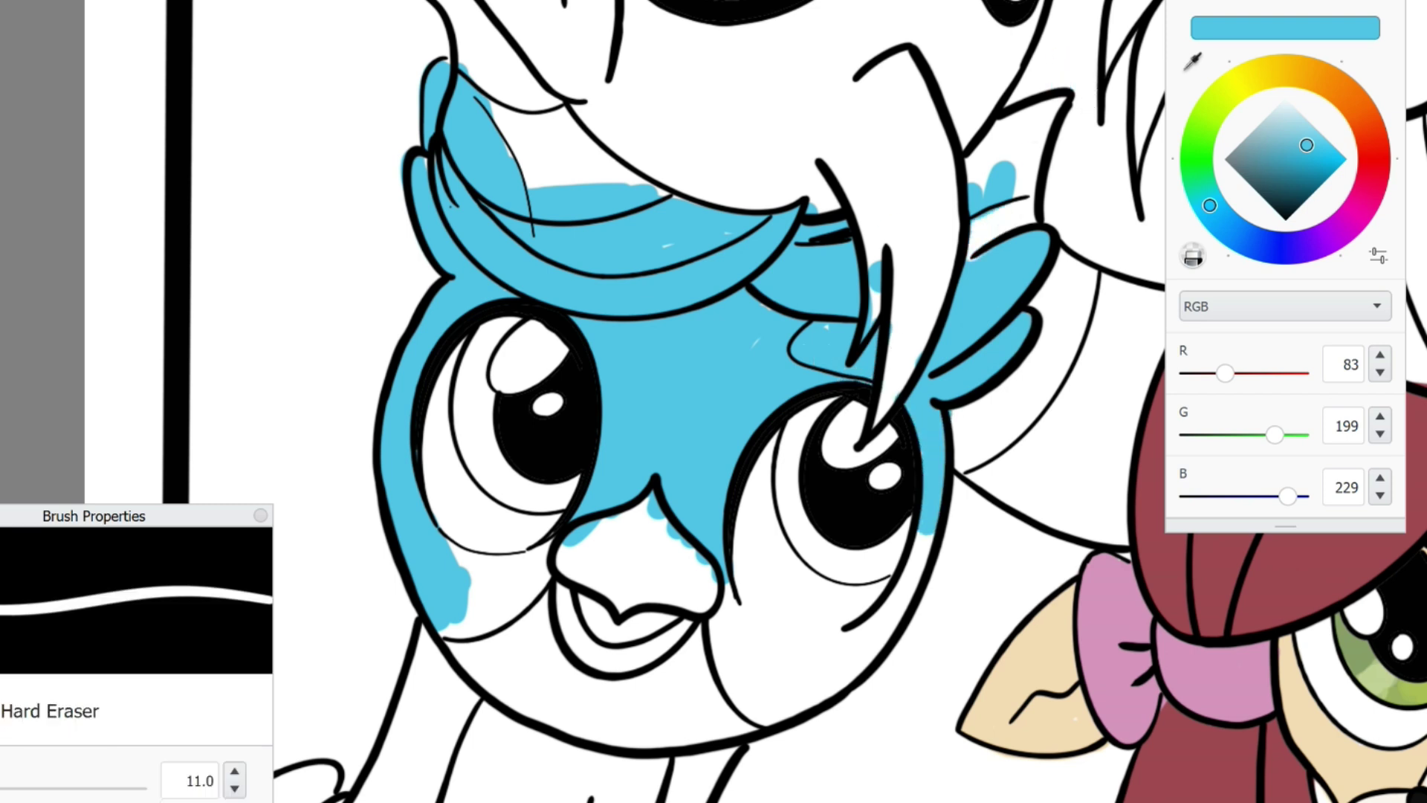
{"action": "key", "text": "e"}
{"action": "key", "text": "e"}
{"action": "key", "text": "e"}
{"action": "mouse_move", "coordinate": [932, 535]}
{"action": "left_mouse_down"}
{"action": "mouse_move", "coordinate": [788, 684]}
{"action": "mouse_move", "coordinate": [752, 637]}
{"action": "left_mouse_up"}
{"action": "left_click_drag", "start_coordinate": [520, 576], "coordinate": [470, 623]}
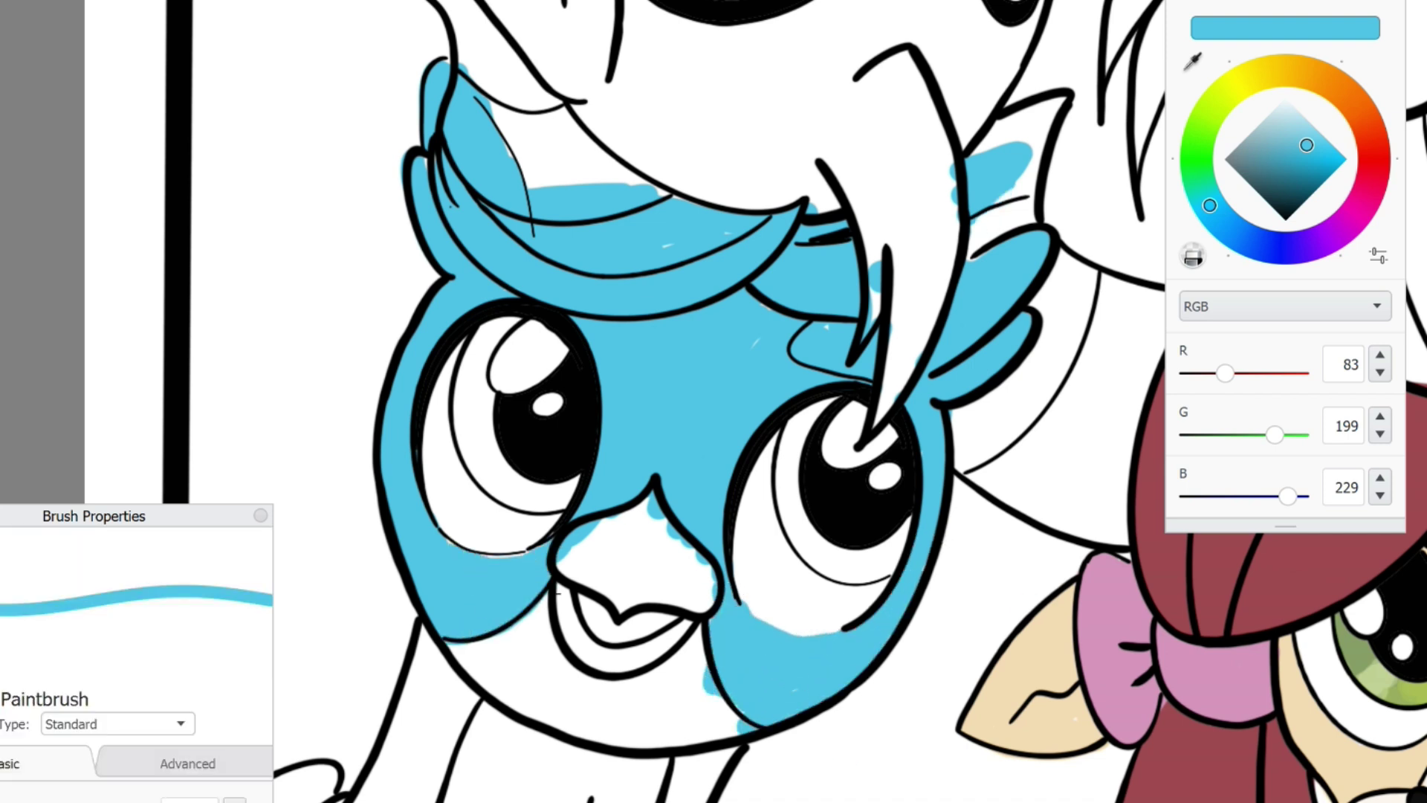
Fill the remaining white gaps around the griffon's eyes and beak and the sides of its neck with sky blue
{"action": "mouse_move", "coordinate": [565, 320]}
{"action": "left_mouse_down"}
{"action": "mouse_move", "coordinate": [480, 513]}
{"action": "mouse_move", "coordinate": [587, 438]}
{"action": "mouse_move", "coordinate": [446, 595]}
{"action": "left_mouse_up"}
{"action": "mouse_move", "coordinate": [535, 487]}
{"action": "left_mouse_down"}
{"action": "mouse_move", "coordinate": [465, 476]}
{"action": "mouse_move", "coordinate": [478, 493]}
{"action": "mouse_move", "coordinate": [496, 488]}
{"action": "left_mouse_up"}
{"action": "mouse_move", "coordinate": [776, 439]}
{"action": "left_mouse_down"}
{"action": "mouse_move", "coordinate": [817, 402]}
{"action": "mouse_move", "coordinate": [806, 587]}
{"action": "left_mouse_up"}
Paint the griffon's chin and chest pale cream with the Paintbrush
{"action": "left_click", "coordinate": [1287, 70]}
{"action": "mouse_move", "coordinate": [1306, 145]}
{"action": "left_mouse_down"}
{"action": "mouse_move", "coordinate": [1292, 104]}
{"action": "mouse_move", "coordinate": [1297, 116]}
{"action": "left_mouse_up"}
{"action": "mouse_move", "coordinate": [594, 323]}
{"action": "left_mouse_down"}
{"action": "mouse_move", "coordinate": [673, 297]}
{"action": "mouse_move", "coordinate": [732, 364]}
{"action": "mouse_move", "coordinate": [825, 327]}
{"action": "mouse_move", "coordinate": [862, 349]}
{"action": "left_mouse_up"}
{"action": "mouse_move", "coordinate": [639, 372]}
{"action": "left_mouse_down"}
{"action": "mouse_move", "coordinate": [594, 561]}
{"action": "mouse_move", "coordinate": [490, 557]}
{"action": "mouse_move", "coordinate": [669, 550]}
{"action": "mouse_move", "coordinate": [780, 587]}
{"action": "mouse_move", "coordinate": [647, 610]}
{"action": "mouse_move", "coordinate": [520, 602]}
{"action": "mouse_move", "coordinate": [565, 550]}
{"action": "left_mouse_up"}
Paint the griffon's upper and lower beak golden yellow (RGB 235, 199, 56)
{"action": "left_click_drag", "start_coordinate": [1297, 117], "coordinate": [1324, 145]}
{"action": "scroll", "coordinate": [743, 297], "scroll_direction": "up", "scroll_amount": 2}
{"action": "left_click", "coordinate": [1319, 145]}
{"action": "mouse_move", "coordinate": [710, 364]}
{"action": "left_mouse_down"}
{"action": "mouse_move", "coordinate": [654, 420]}
{"action": "mouse_move", "coordinate": [795, 446]}
{"action": "mouse_move", "coordinate": [733, 391]}
{"action": "left_mouse_up"}
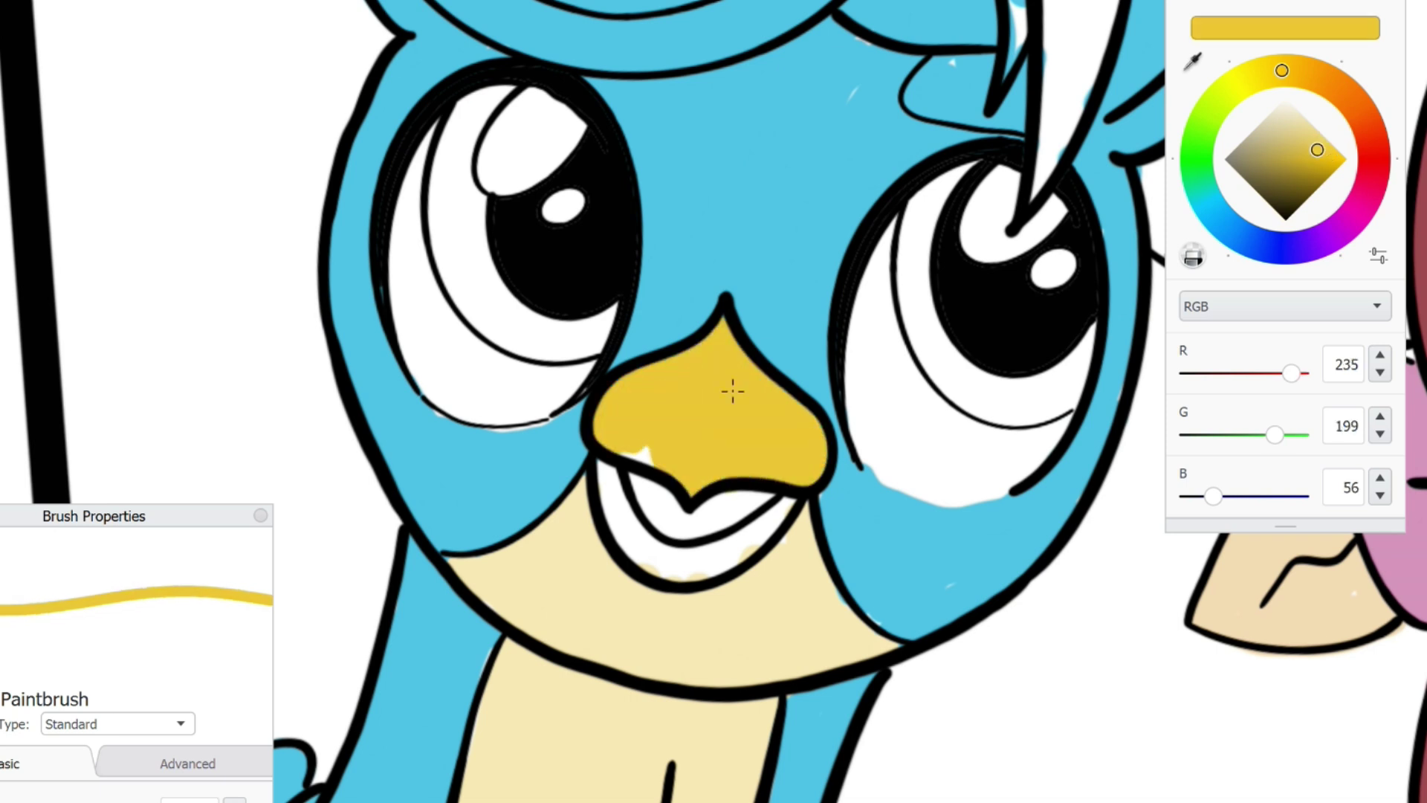
{"action": "left_click_drag", "start_coordinate": [626, 487], "coordinate": [780, 513]}
Paint the irises of both griffon eyes blue (RGB 70, 175, 236) around the black pupils
{"action": "scroll", "coordinate": [669, 521], "scroll_direction": "up", "scroll_amount": 2}
{"action": "left_click", "coordinate": [1228, 227]}
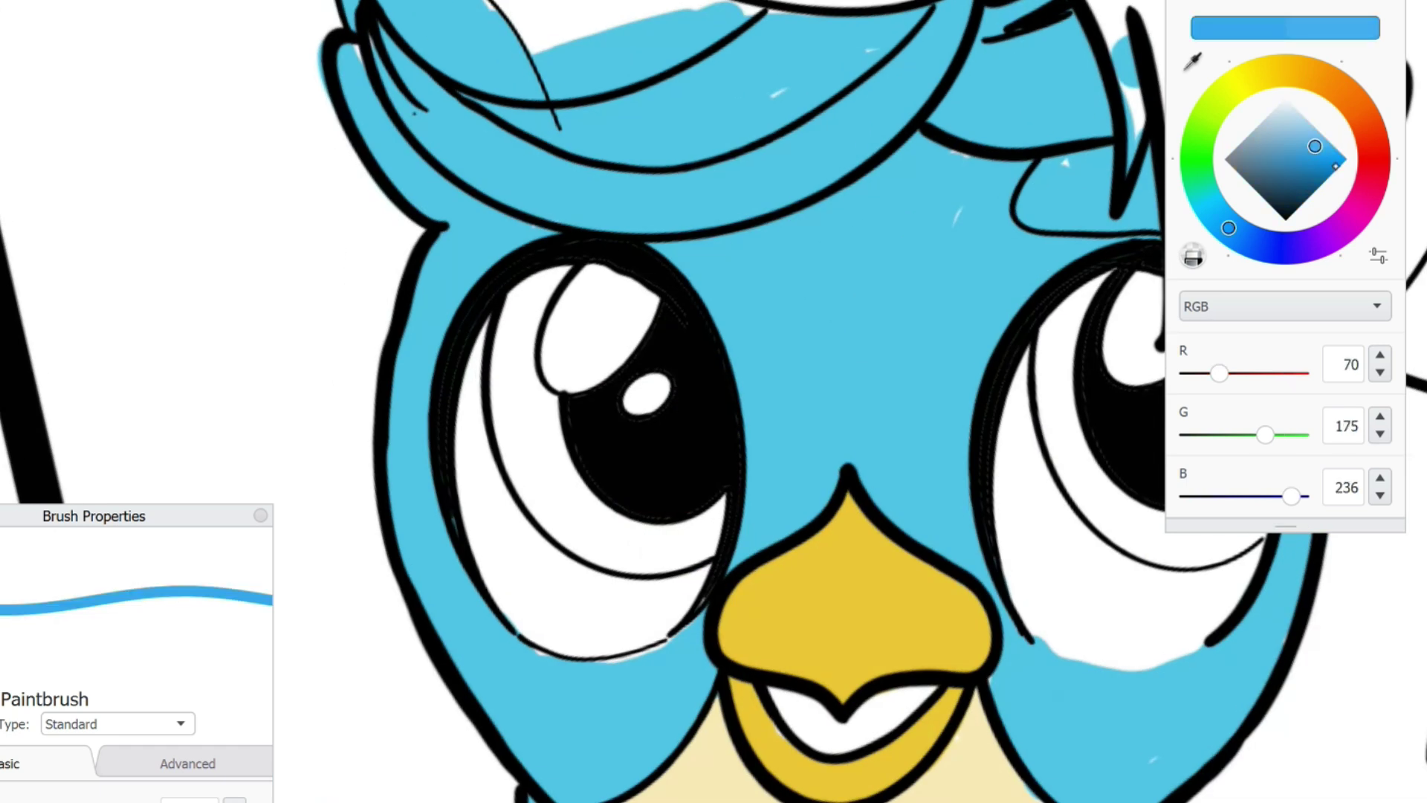
{"action": "left_click_drag", "start_coordinate": [526, 471], "coordinate": [534, 286]}
{"action": "mouse_move", "coordinate": [520, 372]}
{"action": "left_mouse_down"}
{"action": "mouse_move", "coordinate": [646, 535]}
{"action": "mouse_move", "coordinate": [717, 513]}
{"action": "left_mouse_up"}
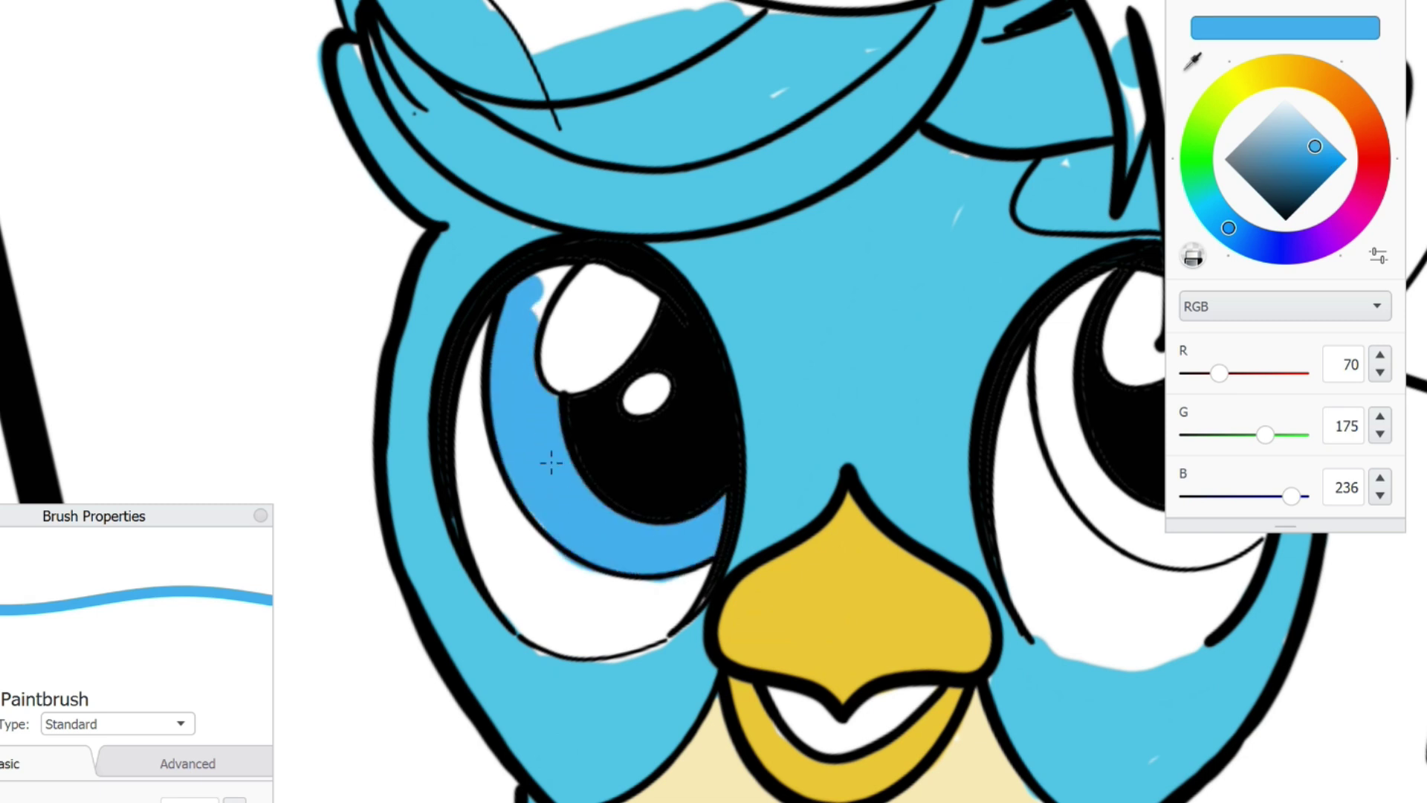
{"action": "scroll", "coordinate": [551, 462], "scroll_direction": "down", "scroll_amount": 1}
{"action": "mouse_move", "coordinate": [777, 343]}
{"action": "left_mouse_down"}
{"action": "mouse_move", "coordinate": [863, 454]}
{"action": "mouse_move", "coordinate": [936, 476]}
{"action": "mouse_move", "coordinate": [989, 386]}
{"action": "left_mouse_up"}
{"action": "key", "text": "e"}
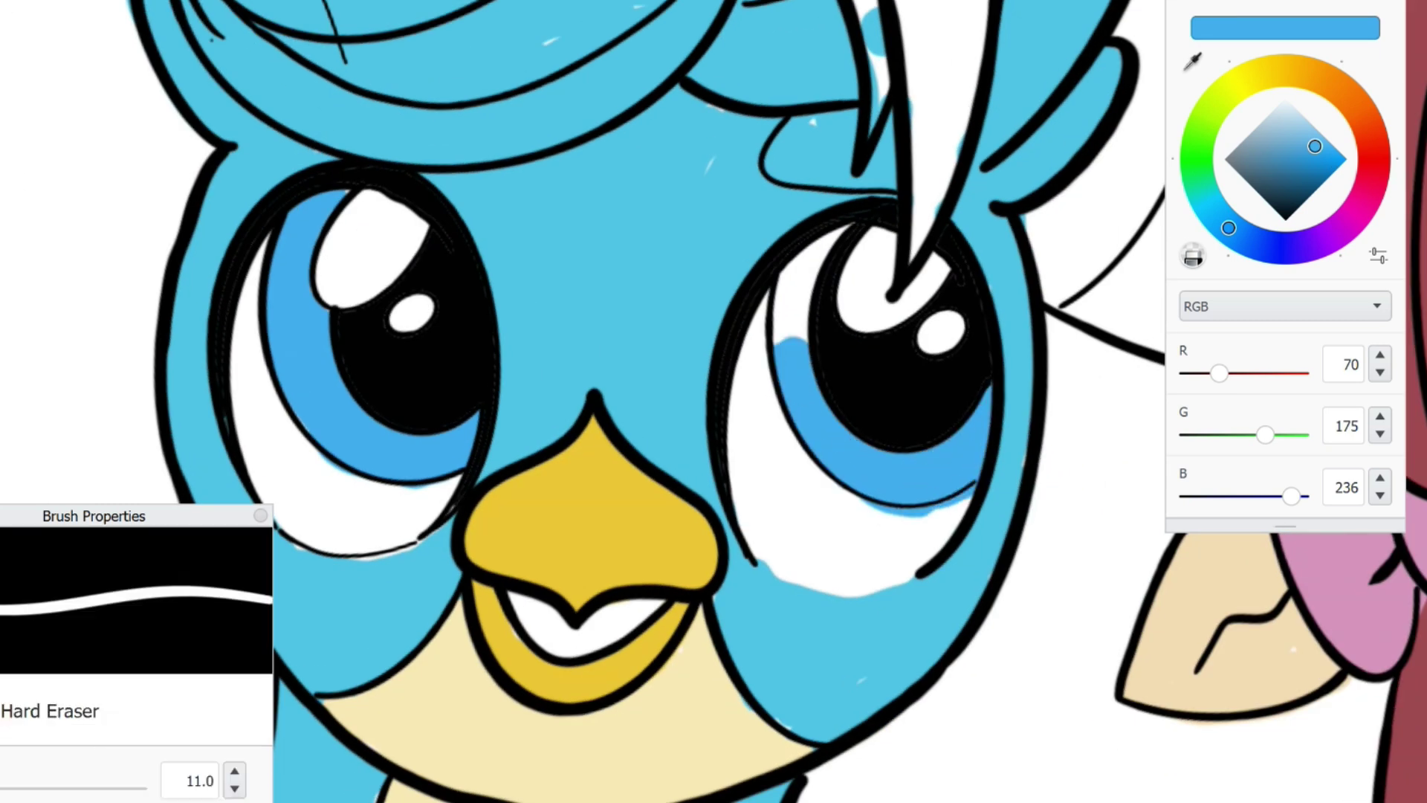
Shade the upper part of both griffon irises dark blue (RGB 31, 117, 163)
{"action": "key", "text": "b"}
{"action": "left_click_drag", "start_coordinate": [1314, 145], "coordinate": [1301, 173]}
{"action": "left_click_drag", "start_coordinate": [792, 353], "coordinate": [864, 245]}
{"action": "left_click_drag", "start_coordinate": [279, 267], "coordinate": [345, 192]}
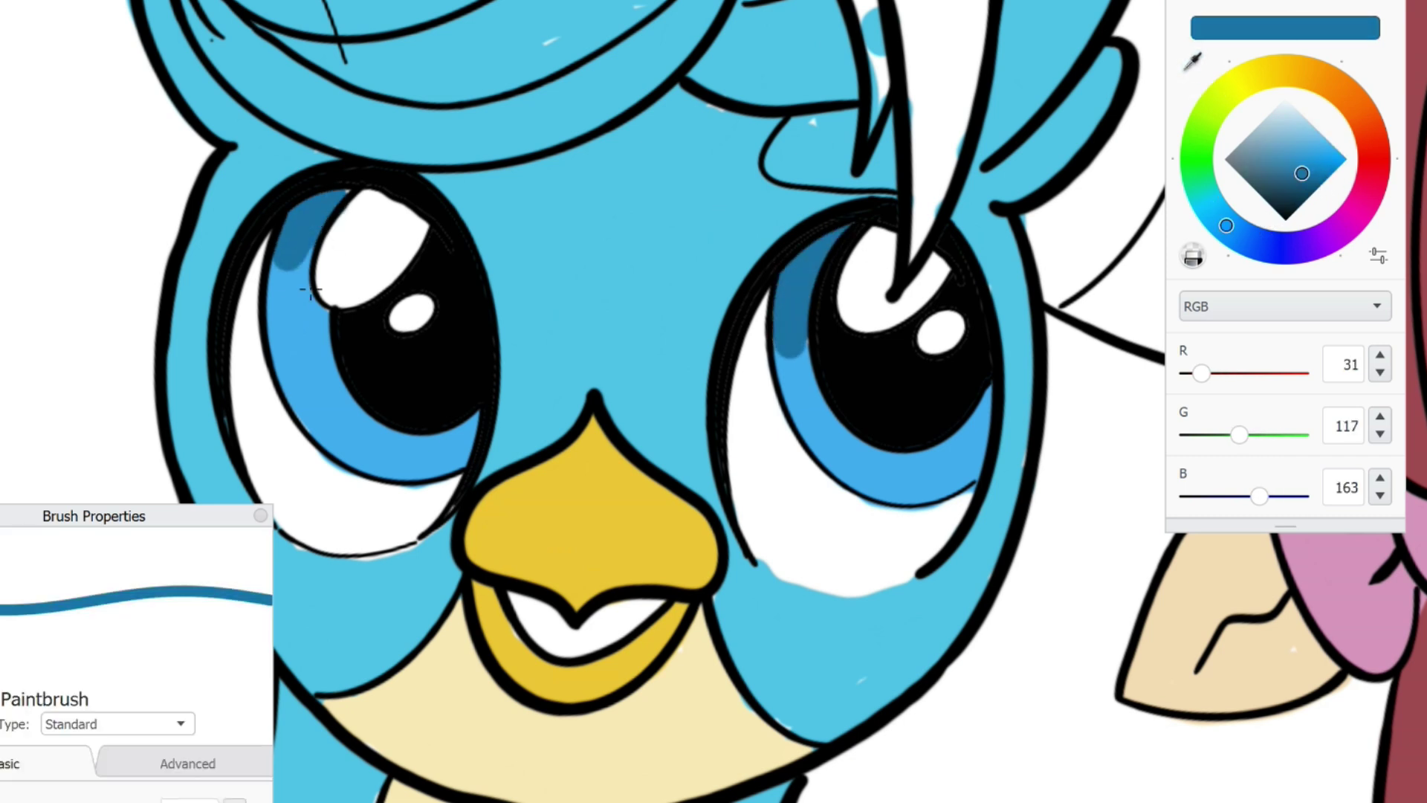
{"action": "left_click_drag", "start_coordinate": [273, 326], "coordinate": [316, 252]}
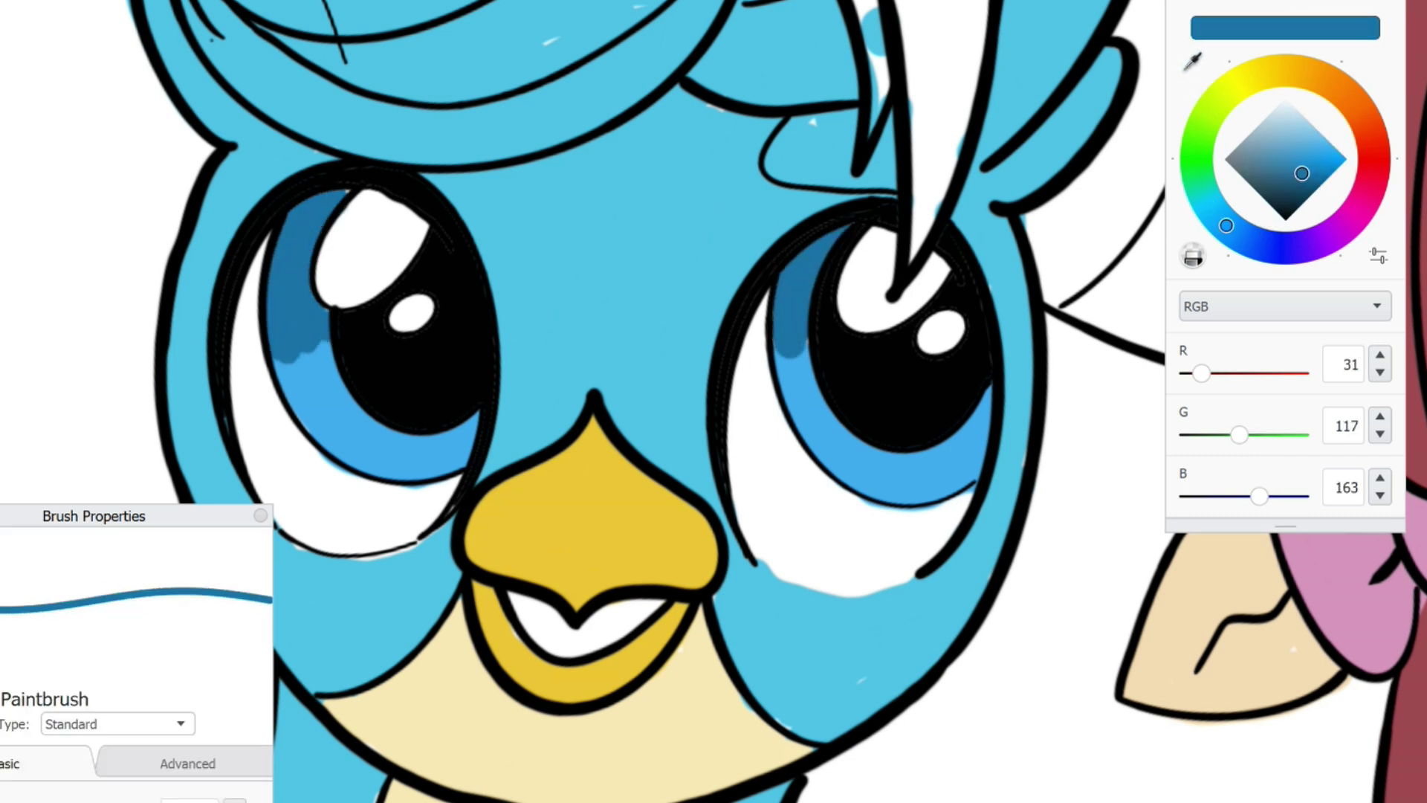
Add pale blue highlights to the lower griffon irises and smudge the shades together with the Blending brush
{"action": "left_click", "coordinate": [1288, 128]}
{"action": "left_click_drag", "start_coordinate": [814, 427], "coordinate": [855, 462]}
{"action": "mouse_move", "coordinate": [305, 431]}
{"action": "left_mouse_down"}
{"action": "mouse_move", "coordinate": [343, 379]}
{"action": "mouse_move", "coordinate": [327, 338]}
{"action": "left_mouse_up"}
{"action": "left_click", "coordinate": [816, 408], "text": "alt"}
{"action": "key", "text": "s"}
{"action": "left_click_drag", "start_coordinate": [788, 342], "coordinate": [866, 483]}
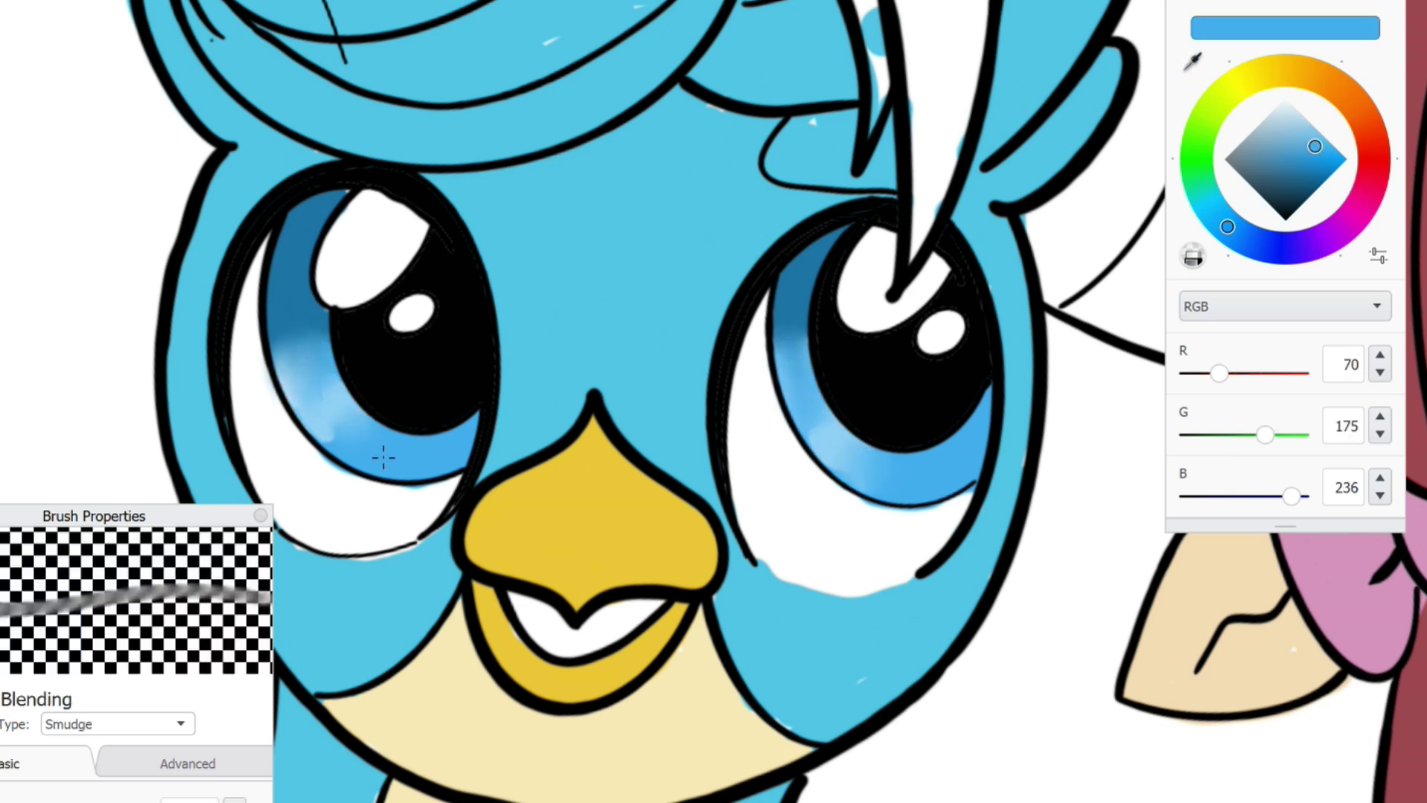
Paint the small area between the griffon's crest and the overlapping white hair lock pale yellow (RGB 247, 229, 141)
{"action": "key", "text": "b"}
{"action": "left_click_drag", "start_coordinate": [383, 457], "coordinate": [443, 702]}
{"action": "left_click", "coordinate": [1276, 70]}
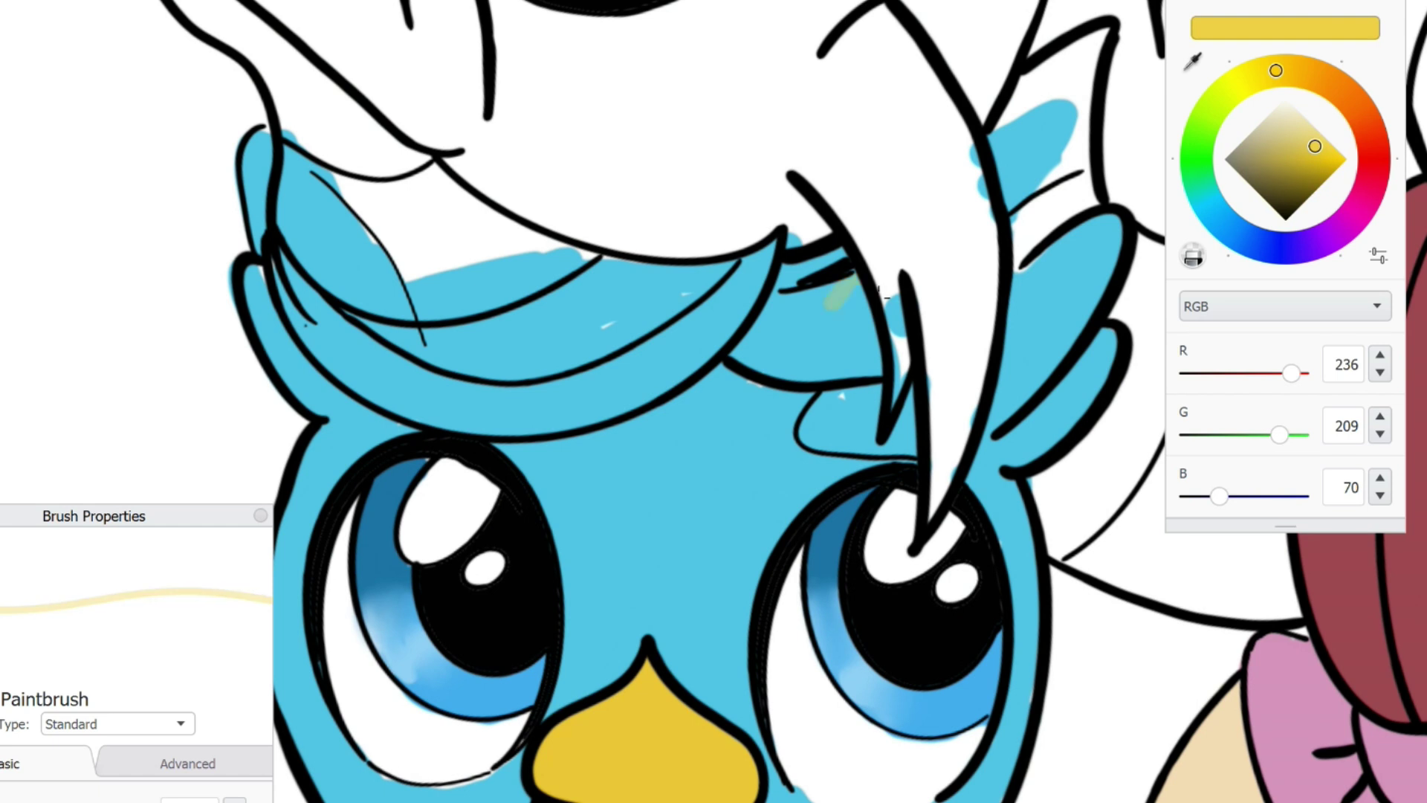
{"action": "left_click_drag", "start_coordinate": [1314, 146], "coordinate": [1305, 126]}
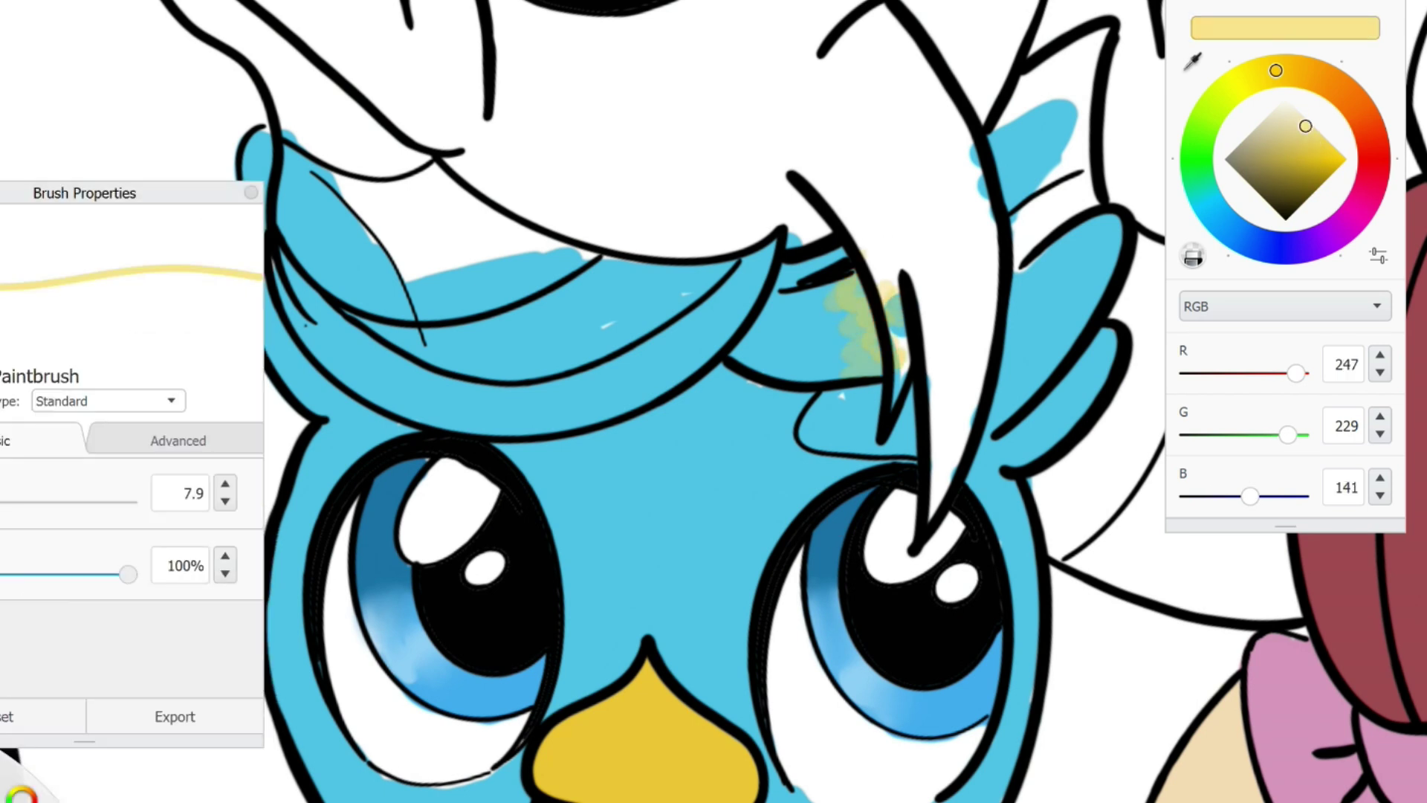
{"action": "left_click_drag", "start_coordinate": [833, 431], "coordinate": [901, 412]}
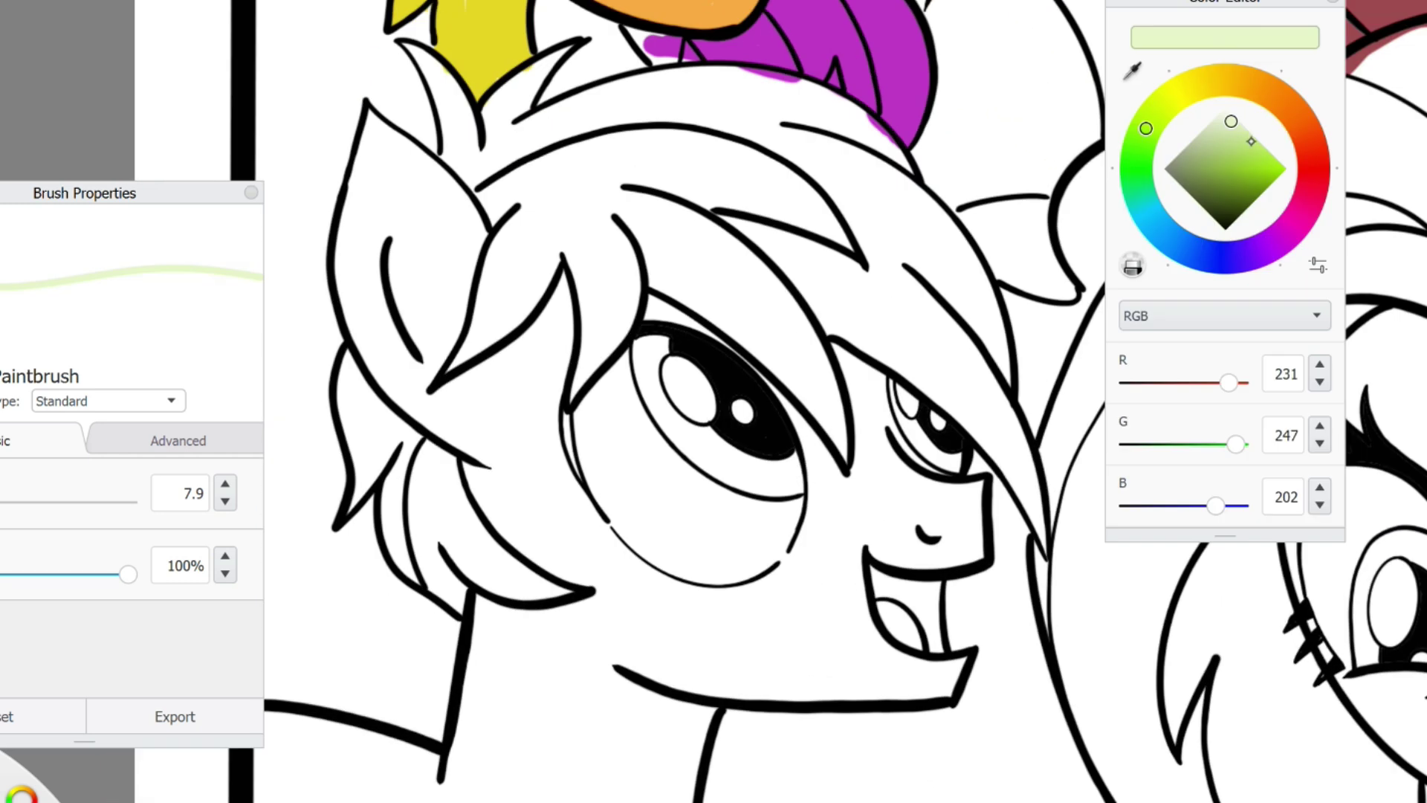
Paint the smiling pony's face, ear and neck pale green (RGB 231, 247, 202) with a larger brush
{"action": "mouse_move", "coordinate": [524, 312]}
{"action": "left_mouse_down"}
{"action": "mouse_move", "coordinate": [542, 494]}
{"action": "mouse_move", "coordinate": [520, 461]}
{"action": "left_mouse_up"}
{"action": "key", "text": "]"}
{"action": "mouse_move", "coordinate": [364, 171]}
{"action": "left_mouse_down"}
{"action": "mouse_move", "coordinate": [424, 285]}
{"action": "mouse_move", "coordinate": [548, 344]}
{"action": "mouse_move", "coordinate": [500, 443]}
{"action": "mouse_move", "coordinate": [711, 649]}
{"action": "left_mouse_up"}
{"action": "scroll", "coordinate": [712, 648], "scroll_direction": "up", "scroll_amount": 2}
{"action": "mouse_move", "coordinate": [788, 368]}
{"action": "left_mouse_down"}
{"action": "mouse_move", "coordinate": [726, 503]}
{"action": "mouse_move", "coordinate": [817, 253]}
{"action": "mouse_move", "coordinate": [825, 148]}
{"action": "mouse_move", "coordinate": [773, 182]}
{"action": "mouse_move", "coordinate": [615, 478]}
{"action": "mouse_move", "coordinate": [567, 427]}
{"action": "mouse_move", "coordinate": [972, 318]}
{"action": "mouse_move", "coordinate": [901, 489]}
{"action": "mouse_move", "coordinate": [504, 505]}
{"action": "mouse_move", "coordinate": [520, 743]}
{"action": "mouse_move", "coordinate": [402, 490]}
{"action": "mouse_move", "coordinate": [313, 669]}
{"action": "mouse_move", "coordinate": [344, 618]}
{"action": "left_mouse_up"}
Paint the upper part of the green pony's near iris teal (RGB 45, 175, 142)
{"action": "scroll", "coordinate": [602, 541], "scroll_direction": "up", "scroll_amount": 3}
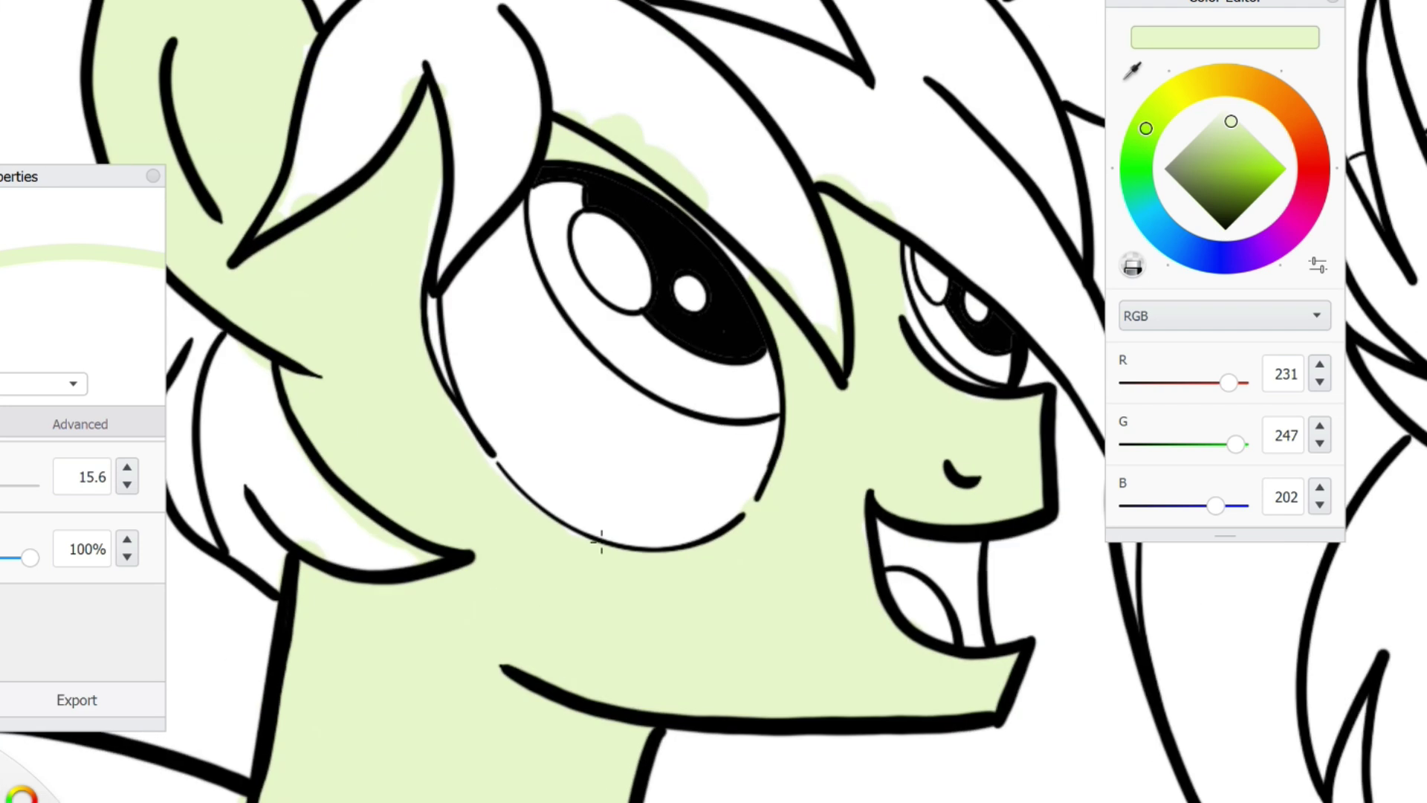
{"action": "left_click", "coordinate": [1143, 203]}
{"action": "left_click", "coordinate": [1259, 171]}
{"action": "left_click", "coordinate": [1141, 198]}
{"action": "left_click", "coordinate": [1235, 177]}
{"action": "mouse_move", "coordinate": [548, 209]}
{"action": "left_mouse_down"}
{"action": "mouse_move", "coordinate": [570, 238]}
{"action": "mouse_move", "coordinate": [581, 194]}
{"action": "left_mouse_up"}
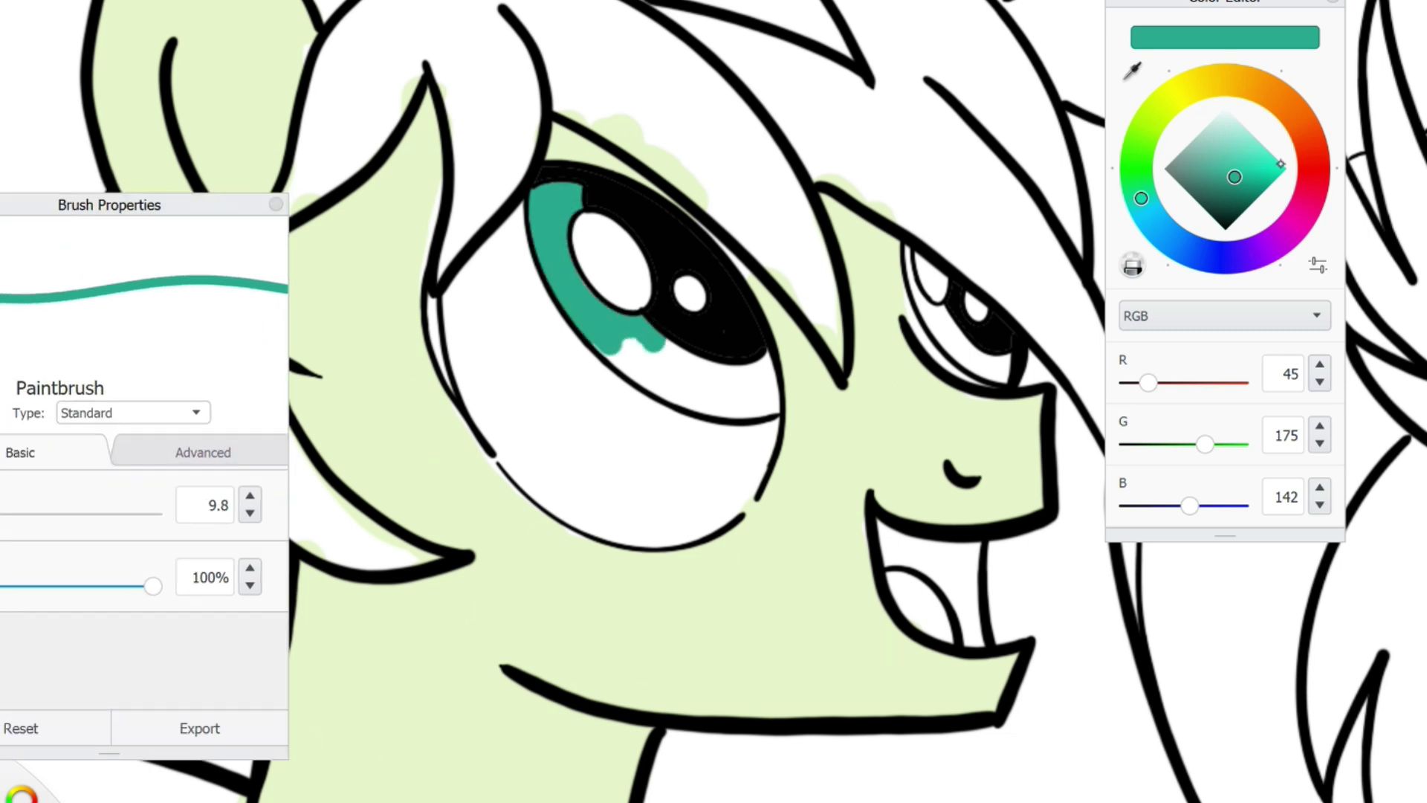
Paint the lower part of the pony's irises soft green (RGB 167, 221, 179), with a brighter green patch beside the teal
{"action": "left_click_drag", "start_coordinate": [661, 350], "coordinate": [769, 405]}
{"action": "left_click_drag", "start_coordinate": [739, 353], "coordinate": [765, 398]}
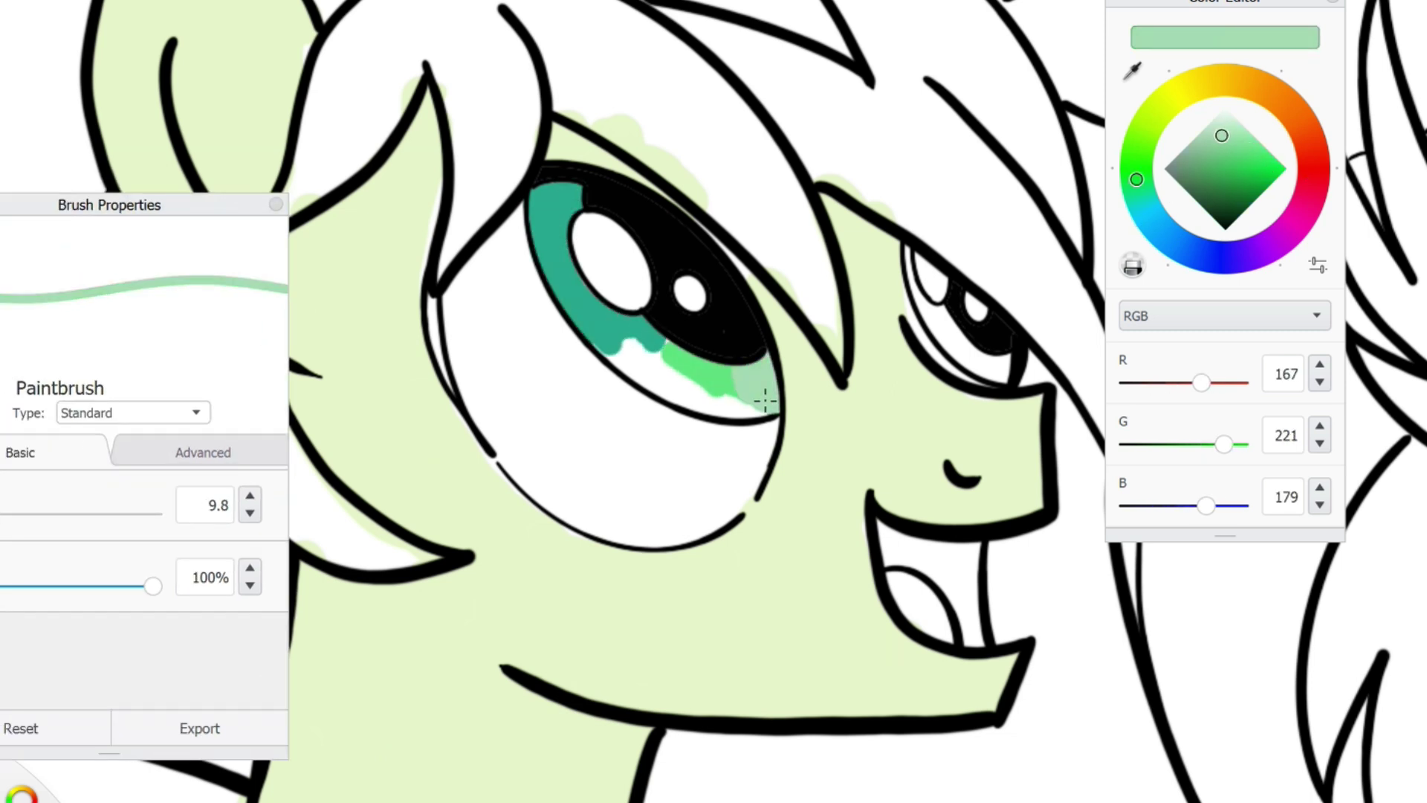
{"action": "left_click_drag", "start_coordinate": [635, 350], "coordinate": [764, 399]}
{"action": "left_click", "coordinate": [915, 257], "text": "alt"}
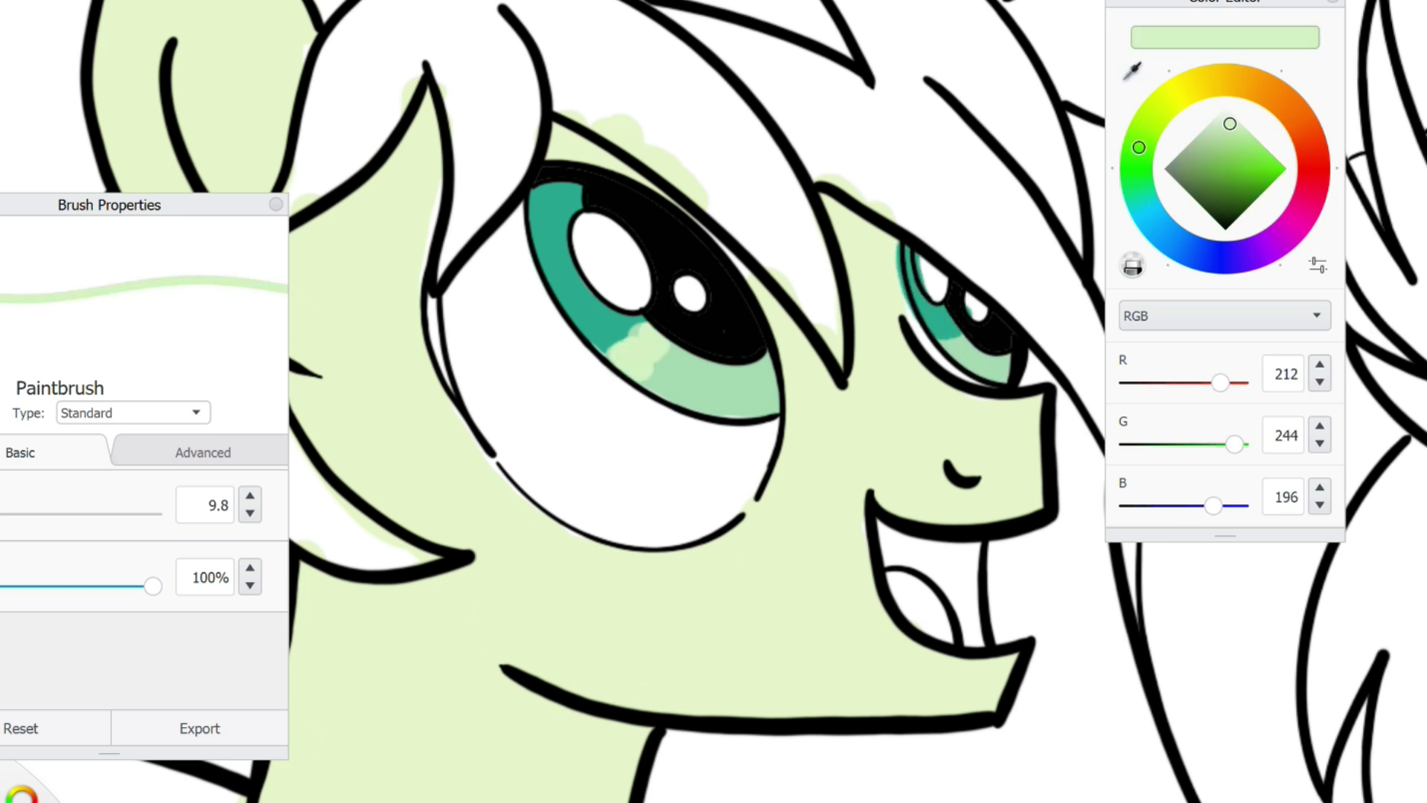
{"action": "left_click_drag", "start_coordinate": [620, 350], "coordinate": [654, 334]}
Paint the inside of the pony's mouth purple (RGB 168, 33, 171) and its tongue orange (RGB 241, 185, 80)
{"action": "left_click", "coordinate": [1287, 232]}
{"action": "left_click", "coordinate": [1239, 180]}
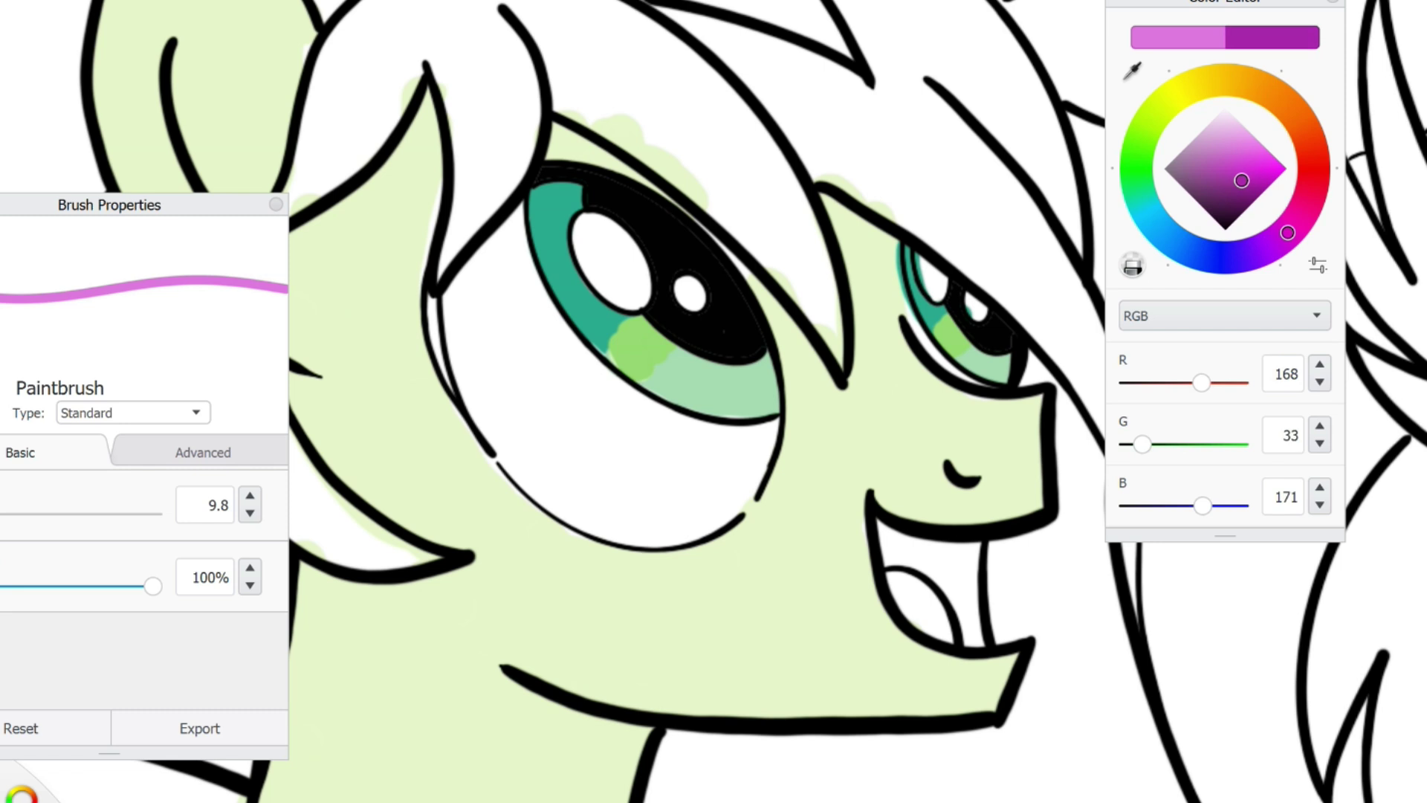
{"action": "left_click_drag", "start_coordinate": [965, 546], "coordinate": [970, 631]}
{"action": "left_click", "coordinate": [1255, 84]}
{"action": "left_click", "coordinate": [1255, 152]}
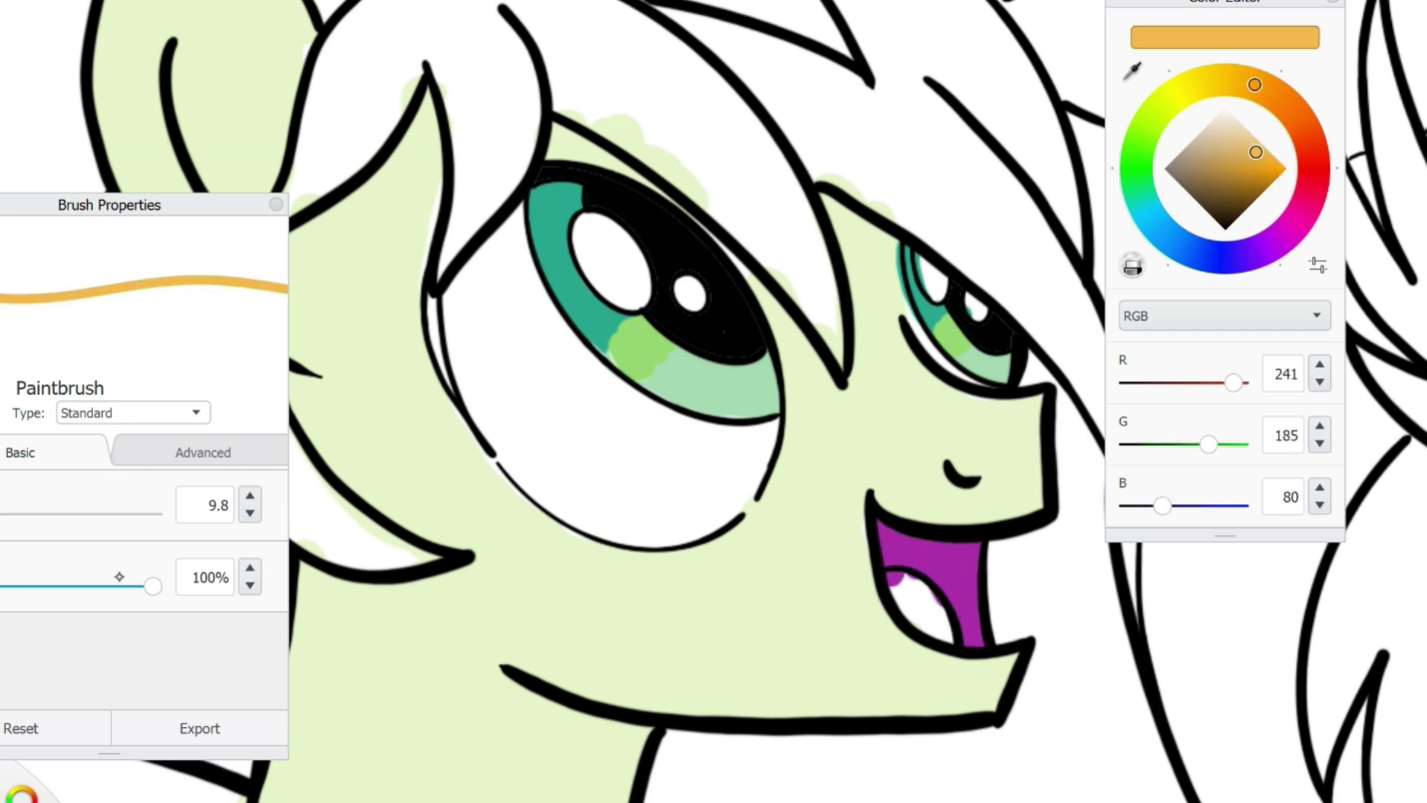
{"action": "scroll", "coordinate": [713, 401], "scroll_direction": "down", "scroll_amount": 3}
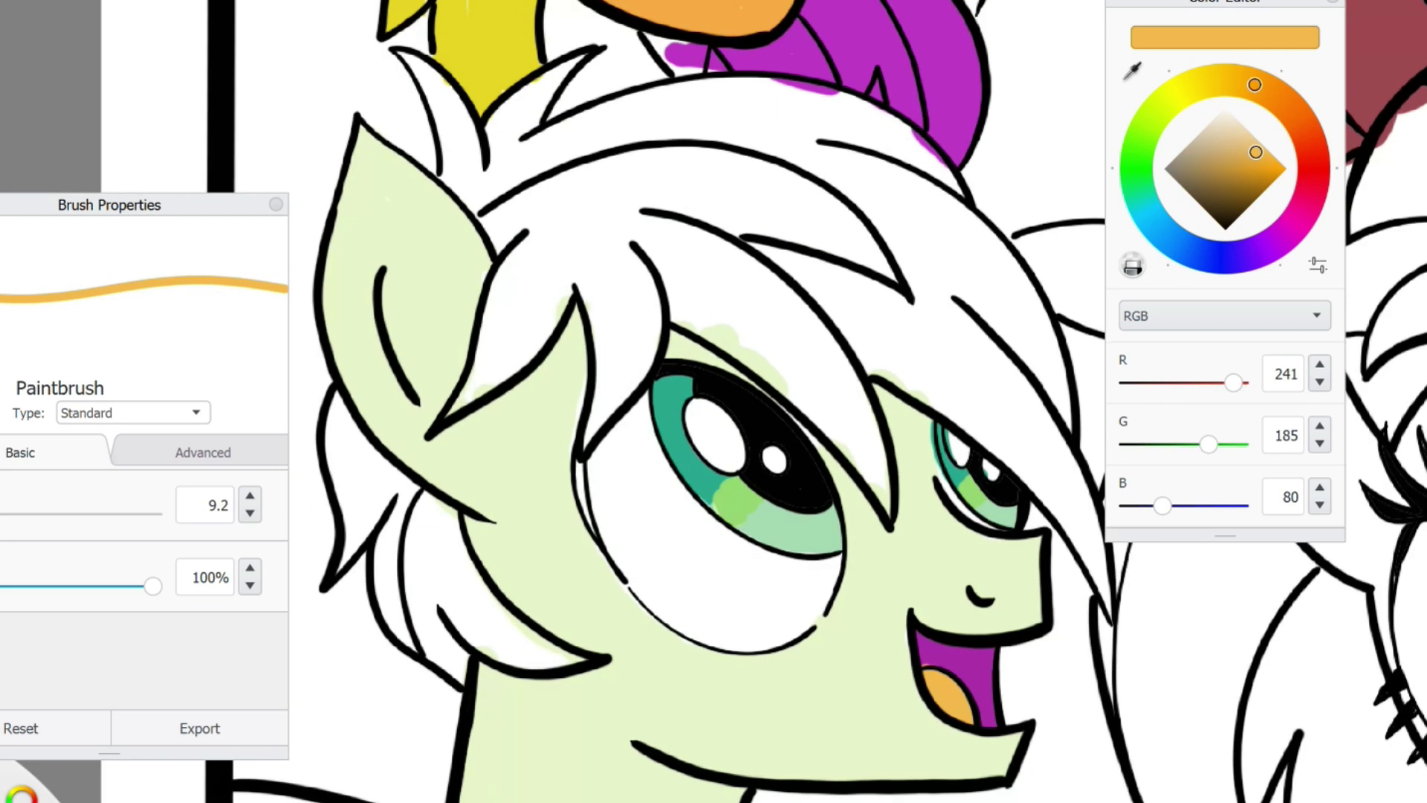
Paint the green pony's shoulder and back pale green (RGB 230, 247, 202) with a large brush
{"action": "scroll", "coordinate": [713, 401], "scroll_direction": "up", "scroll_amount": 3}
{"action": "left_click_drag", "start_coordinate": [248, 625], "coordinate": [453, 665]}
{"action": "left_click_drag", "start_coordinate": [285, 674], "coordinate": [267, 653]}
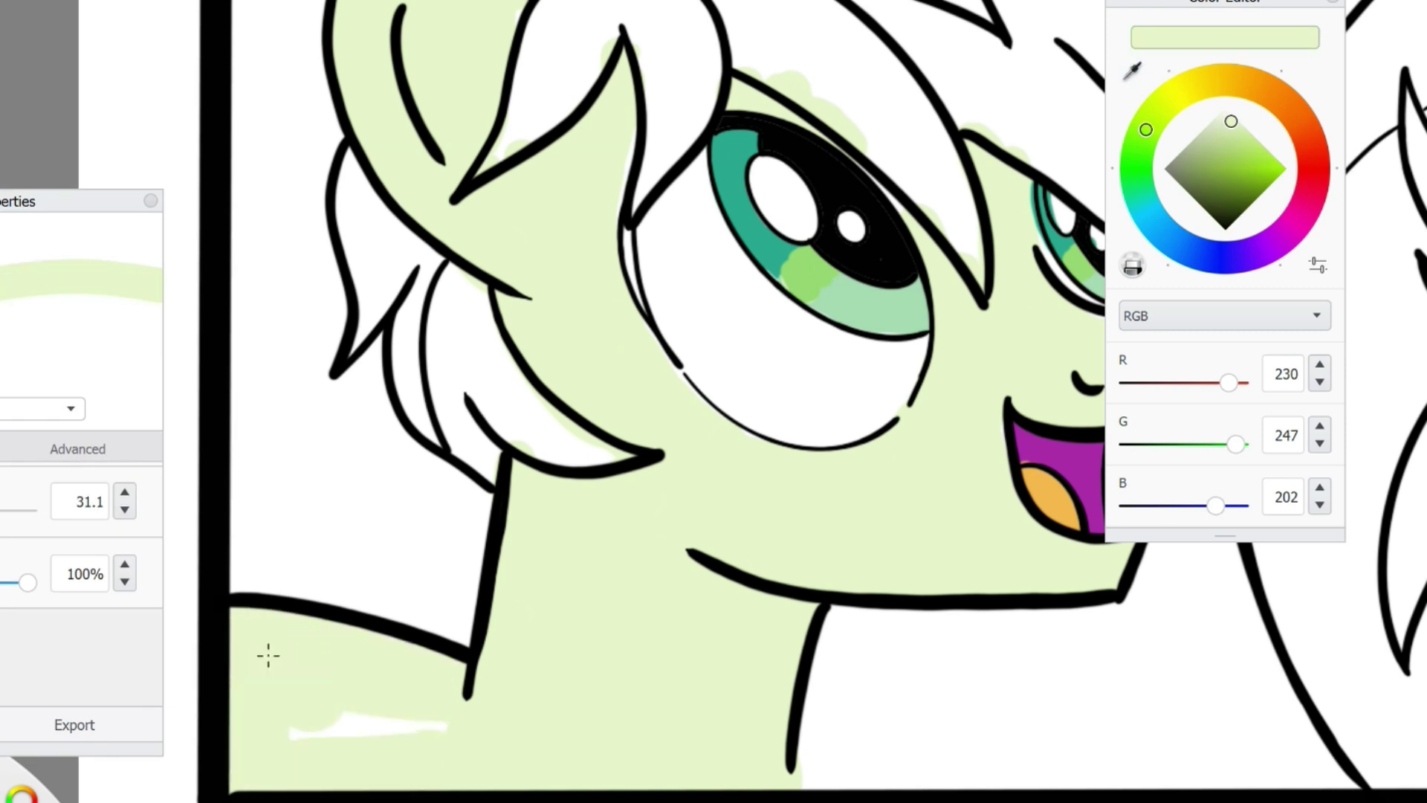
Paint the front locks of the green pony's mane dark teal
{"action": "scroll", "coordinate": [481, 745], "scroll_direction": "up", "scroll_amount": 5}
{"action": "left_click", "coordinate": [1143, 202]}
{"action": "left_click", "coordinate": [1238, 165]}
{"action": "left_click", "coordinate": [1236, 175]}
{"action": "mouse_move", "coordinate": [535, 216]}
{"action": "left_mouse_down"}
{"action": "mouse_move", "coordinate": [454, 350]}
{"action": "mouse_move", "coordinate": [550, 201]}
{"action": "left_mouse_up"}
{"action": "key", "text": "bracketleft"}
{"action": "mouse_move", "coordinate": [446, 260]}
{"action": "left_mouse_down"}
{"action": "mouse_move", "coordinate": [624, 134]}
{"action": "mouse_move", "coordinate": [444, 243]}
{"action": "mouse_move", "coordinate": [577, 283]}
{"action": "mouse_move", "coordinate": [609, 238]}
{"action": "mouse_move", "coordinate": [595, 193]}
{"action": "mouse_move", "coordinate": [560, 311]}
{"action": "left_mouse_up"}
{"action": "mouse_move", "coordinate": [639, 145]}
{"action": "left_mouse_down"}
{"action": "mouse_move", "coordinate": [788, 170]}
{"action": "mouse_move", "coordinate": [921, 283]}
{"action": "mouse_move", "coordinate": [784, 186]}
{"action": "left_mouse_up"}
{"action": "mouse_move", "coordinate": [731, 270]}
{"action": "left_mouse_down"}
{"action": "mouse_move", "coordinate": [855, 483]}
{"action": "mouse_move", "coordinate": [743, 313]}
{"action": "mouse_move", "coordinate": [835, 370]}
{"action": "left_mouse_up"}
{"action": "left_click_drag", "start_coordinate": [240, 211], "coordinate": [117, 227]}
{"action": "mouse_move", "coordinate": [282, 587]}
{"action": "left_mouse_down"}
{"action": "mouse_move", "coordinate": [297, 557]}
{"action": "mouse_move", "coordinate": [347, 580]}
{"action": "mouse_move", "coordinate": [335, 714]}
{"action": "mouse_move", "coordinate": [520, 773]}
{"action": "mouse_move", "coordinate": [348, 632]}
{"action": "left_mouse_up"}
Fill the remaining locks of the green pony's mane with light turquoise (RGB 111, 231, 217)
{"action": "left_click", "coordinate": [1241, 147]}
{"action": "mouse_move", "coordinate": [431, 171]}
{"action": "left_mouse_down"}
{"action": "mouse_move", "coordinate": [639, 104]}
{"action": "mouse_move", "coordinate": [416, 179]}
{"action": "mouse_move", "coordinate": [483, 82]}
{"action": "mouse_move", "coordinate": [445, 144]}
{"action": "left_mouse_up"}
{"action": "mouse_move", "coordinate": [914, 223]}
{"action": "left_mouse_down"}
{"action": "mouse_move", "coordinate": [784, 281]}
{"action": "mouse_move", "coordinate": [948, 334]}
{"action": "mouse_move", "coordinate": [964, 395]}
{"action": "left_mouse_up"}
{"action": "left_click_drag", "start_coordinate": [743, 219], "coordinate": [1014, 138]}
{"action": "mouse_move", "coordinate": [1040, 275]}
{"action": "left_mouse_down"}
{"action": "mouse_move", "coordinate": [781, 320]}
{"action": "mouse_move", "coordinate": [825, 505]}
{"action": "left_mouse_up"}
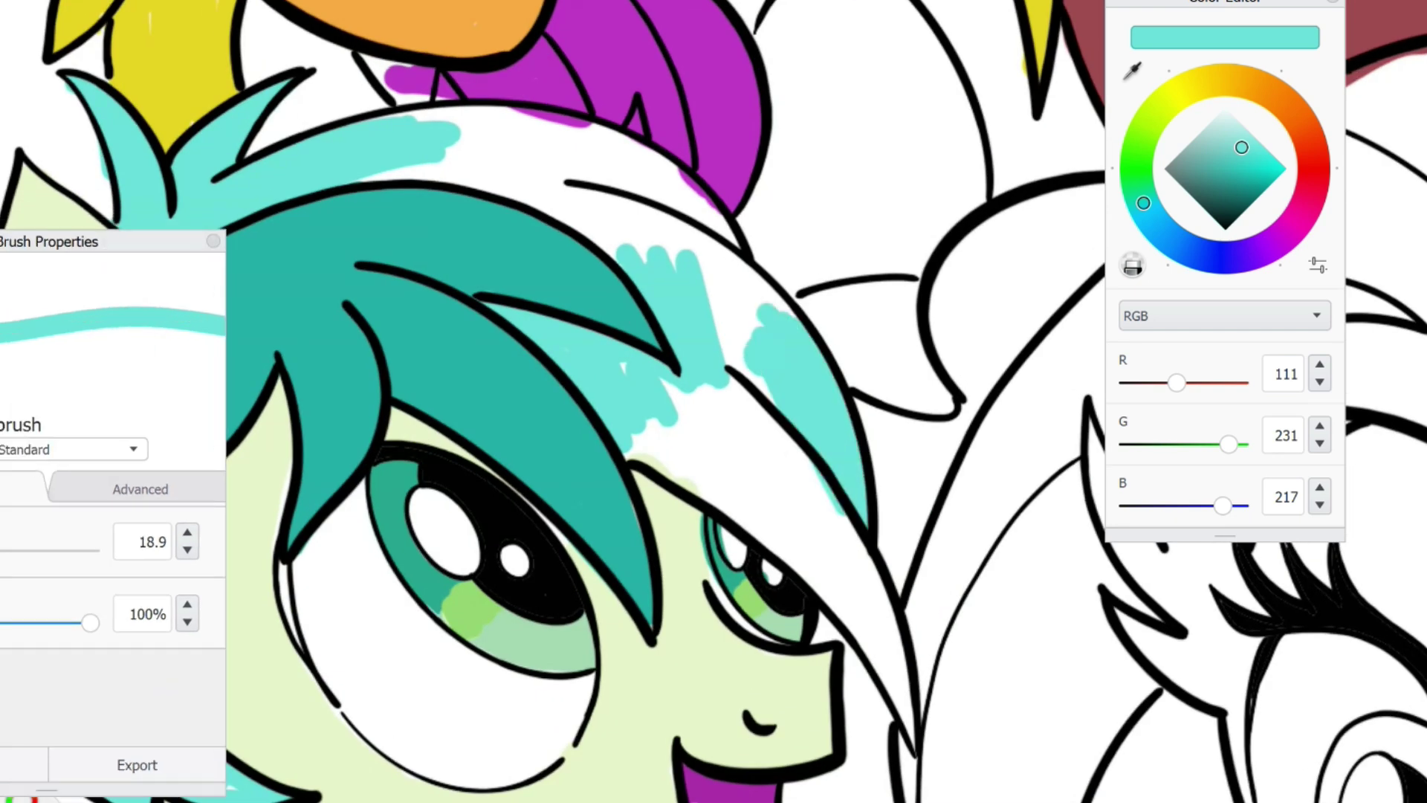
{"action": "left_click_drag", "start_coordinate": [758, 372], "coordinate": [788, 297]}
{"action": "left_click_drag", "start_coordinate": [669, 416], "coordinate": [821, 576]}
{"action": "mouse_move", "coordinate": [714, 223]}
{"action": "left_mouse_down"}
{"action": "mouse_move", "coordinate": [602, 156]}
{"action": "mouse_move", "coordinate": [510, 198]}
{"action": "left_mouse_up"}
{"action": "left_click_drag", "start_coordinate": [736, 354], "coordinate": [639, 498]}
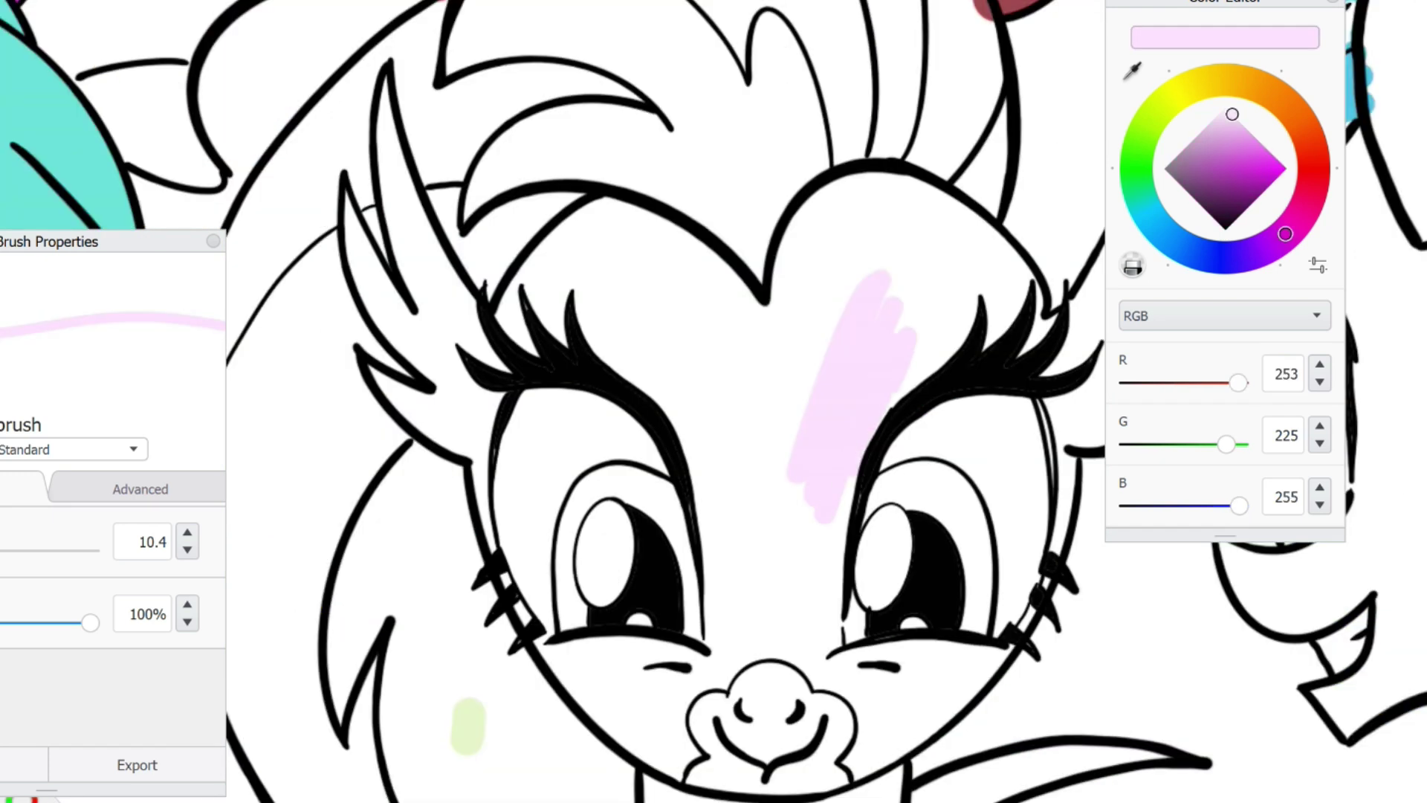
Paint one half of the long-lashed creature's forehead and outer cheek lilac (RGB 243, 204, 255) and move the colour editor aside
{"action": "left_click_drag", "start_coordinate": [1234, 115], "coordinate": [1237, 119]}
{"action": "left_click_drag", "start_coordinate": [969, 274], "coordinate": [884, 375]}
{"action": "mouse_move", "coordinate": [918, 245]}
{"action": "left_mouse_down"}
{"action": "mouse_move", "coordinate": [810, 498]}
{"action": "mouse_move", "coordinate": [795, 230]}
{"action": "mouse_move", "coordinate": [751, 446]}
{"action": "mouse_move", "coordinate": [832, 624]}
{"action": "left_mouse_up"}
{"action": "left_click_drag", "start_coordinate": [1064, 554], "coordinate": [1068, 416]}
{"action": "left_click_drag", "start_coordinate": [1263, 3], "coordinate": [1389, 69]}
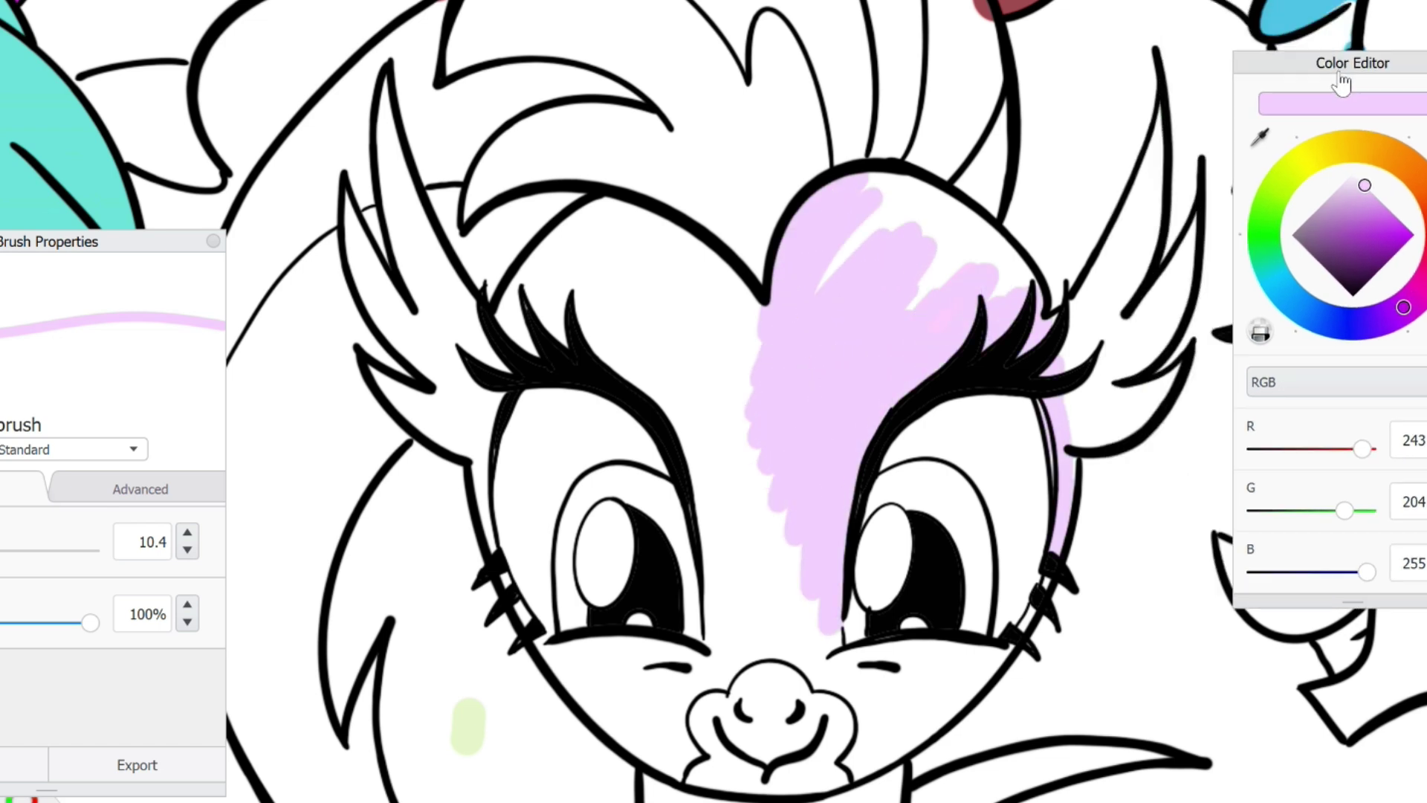
Fill the long-lashed creature's feathered ears and the rest of its forehead and cheeks with lilac
{"action": "left_click_drag", "start_coordinate": [1092, 335], "coordinate": [1159, 119]}
{"action": "mouse_move", "coordinate": [1189, 223]}
{"action": "left_mouse_down"}
{"action": "mouse_move", "coordinate": [1078, 372]}
{"action": "mouse_move", "coordinate": [1131, 424]}
{"action": "left_mouse_up"}
{"action": "mouse_move", "coordinate": [1029, 290]}
{"action": "left_mouse_down"}
{"action": "mouse_move", "coordinate": [931, 218]}
{"action": "mouse_move", "coordinate": [669, 387]}
{"action": "mouse_move", "coordinate": [706, 631]}
{"action": "mouse_move", "coordinate": [810, 624]}
{"action": "mouse_move", "coordinate": [822, 647]}
{"action": "left_mouse_up"}
{"action": "mouse_move", "coordinate": [520, 320]}
{"action": "left_mouse_down"}
{"action": "mouse_move", "coordinate": [632, 204]}
{"action": "mouse_move", "coordinate": [706, 298]}
{"action": "mouse_move", "coordinate": [406, 101]}
{"action": "left_mouse_up"}
{"action": "mouse_move", "coordinate": [435, 269]}
{"action": "left_mouse_down"}
{"action": "mouse_move", "coordinate": [481, 359]}
{"action": "mouse_move", "coordinate": [403, 398]}
{"action": "left_mouse_up"}
{"action": "mouse_move", "coordinate": [544, 641]}
{"action": "left_mouse_down"}
{"action": "mouse_move", "coordinate": [657, 675]}
{"action": "mouse_move", "coordinate": [671, 744]}
{"action": "left_mouse_up"}
Fill the creature's lower face and neck with lilac and paint its muzzle darker lilac (RGB 211, 161, 227)
{"action": "scroll", "coordinate": [673, 665], "scroll_direction": "down", "scroll_amount": 3}
{"action": "mouse_move", "coordinate": [733, 357]}
{"action": "left_mouse_down"}
{"action": "mouse_move", "coordinate": [739, 389]}
{"action": "mouse_move", "coordinate": [816, 459]}
{"action": "left_mouse_up"}
{"action": "mouse_move", "coordinate": [877, 550]}
{"action": "left_mouse_down"}
{"action": "mouse_move", "coordinate": [817, 631]}
{"action": "mouse_move", "coordinate": [669, 639]}
{"action": "mouse_move", "coordinate": [609, 580]}
{"action": "left_mouse_up"}
{"action": "left_click", "coordinate": [1352, 201]}
{"action": "mouse_move", "coordinate": [698, 476]}
{"action": "left_mouse_down"}
{"action": "mouse_move", "coordinate": [750, 461]}
{"action": "mouse_move", "coordinate": [743, 535]}
{"action": "mouse_move", "coordinate": [662, 490]}
{"action": "left_mouse_up"}
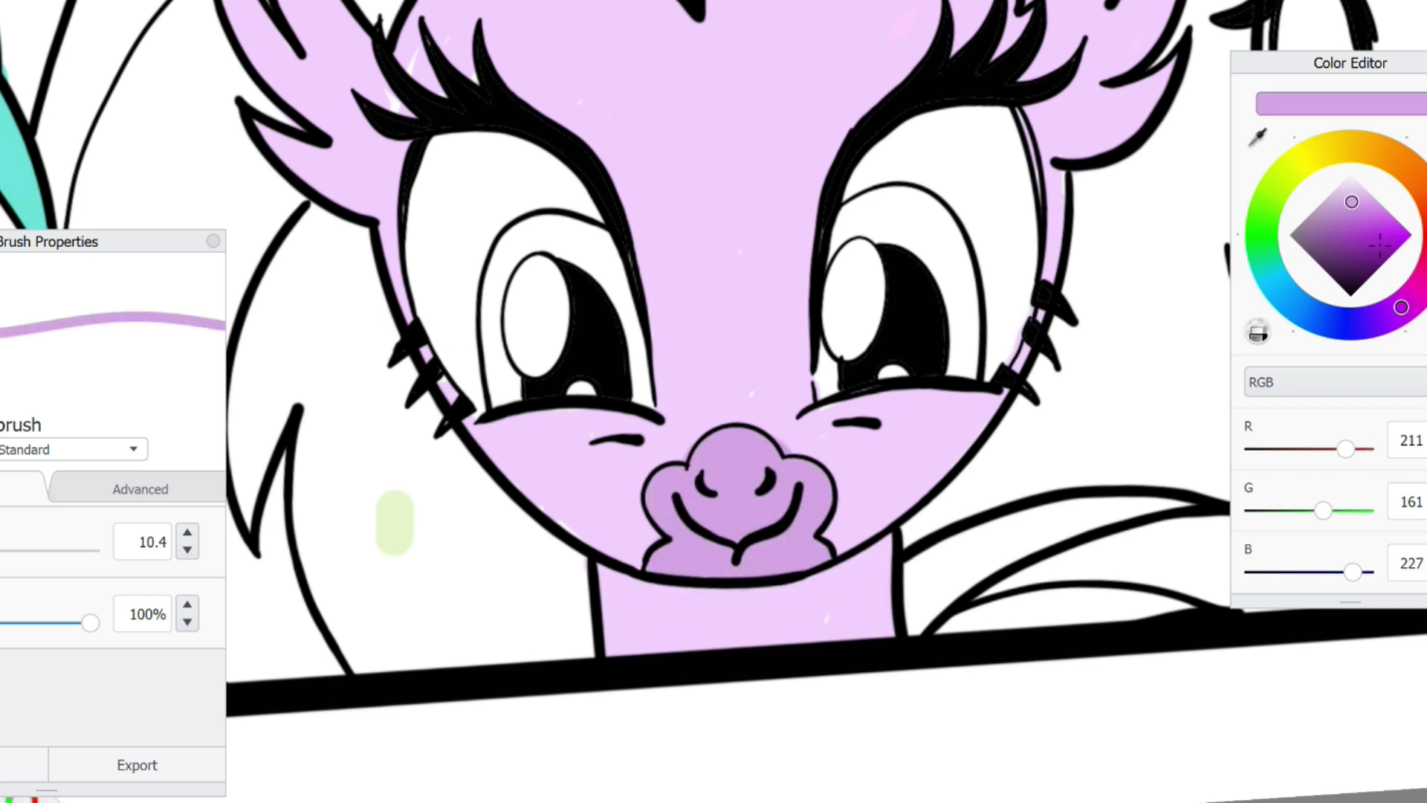
Paint the lilac creature's irises purple (RGB 125, 57, 188) and shade their tops darker purple (RGB 96, 40, 148)
{"action": "left_click", "coordinate": [1353, 237]}
{"action": "left_click_drag", "start_coordinate": [881, 212], "coordinate": [962, 308]}
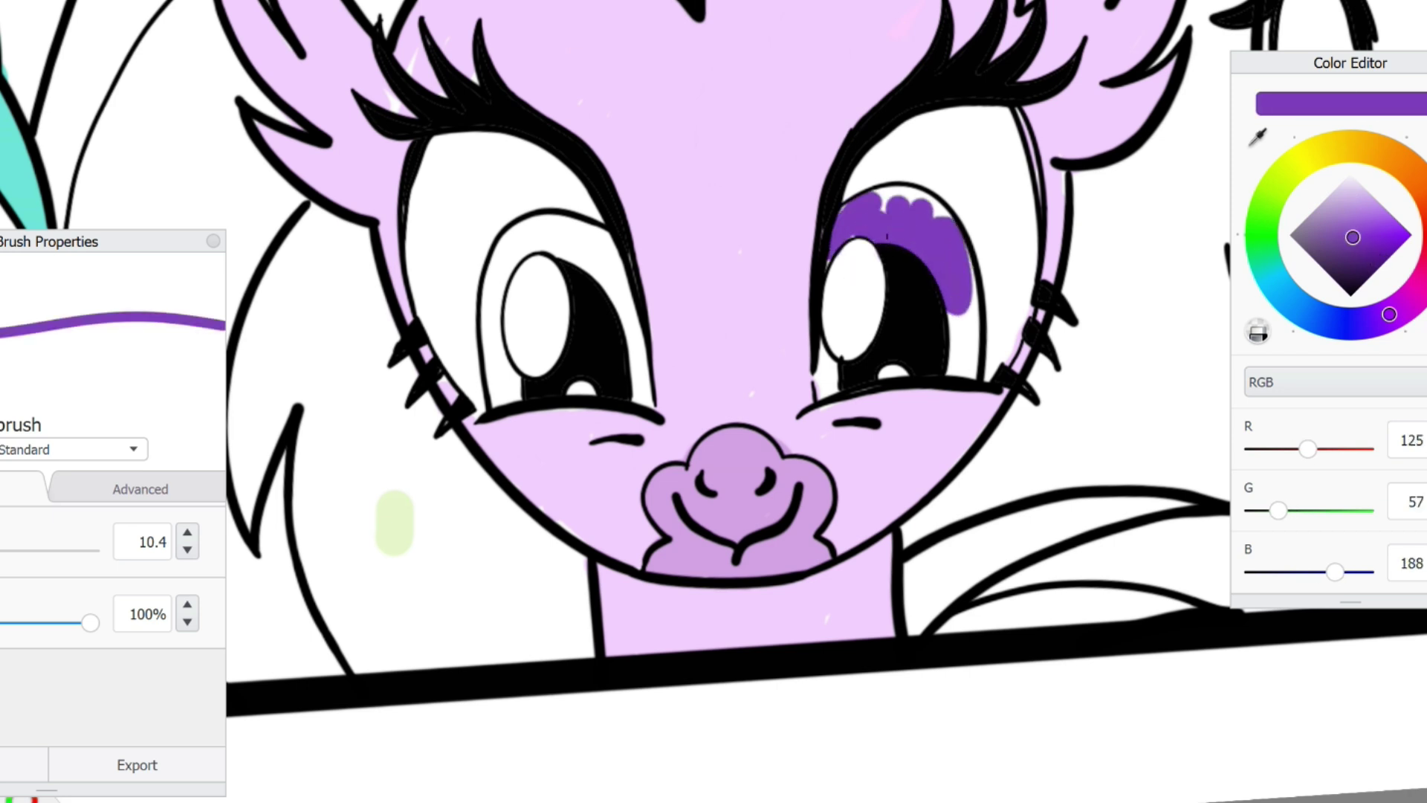
{"action": "left_click_drag", "start_coordinate": [587, 230], "coordinate": [651, 405]}
{"action": "left_click_drag", "start_coordinate": [486, 335], "coordinate": [591, 252]}
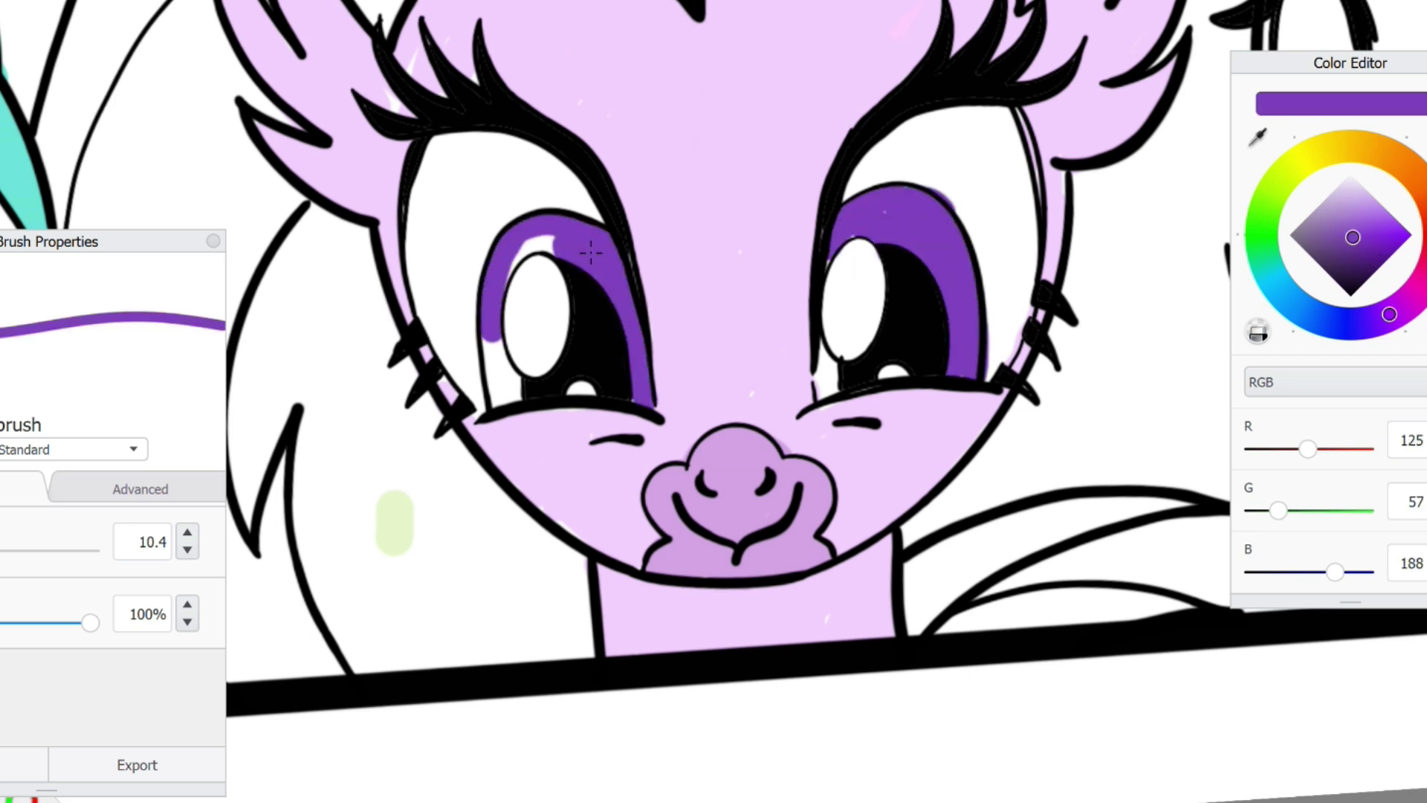
{"action": "left_click", "coordinate": [1356, 251]}
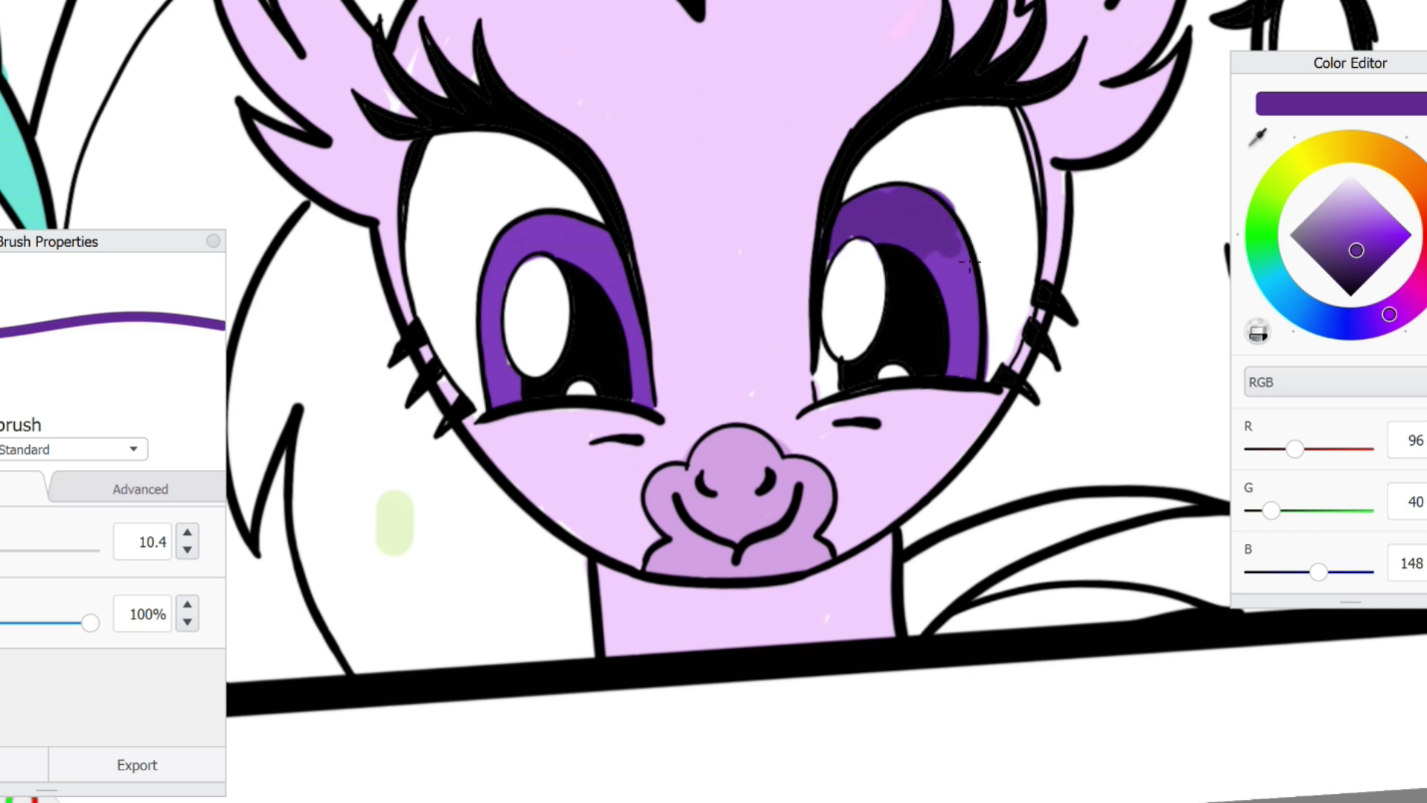
{"action": "left_click", "coordinate": [860, 248], "text": "ctrl"}
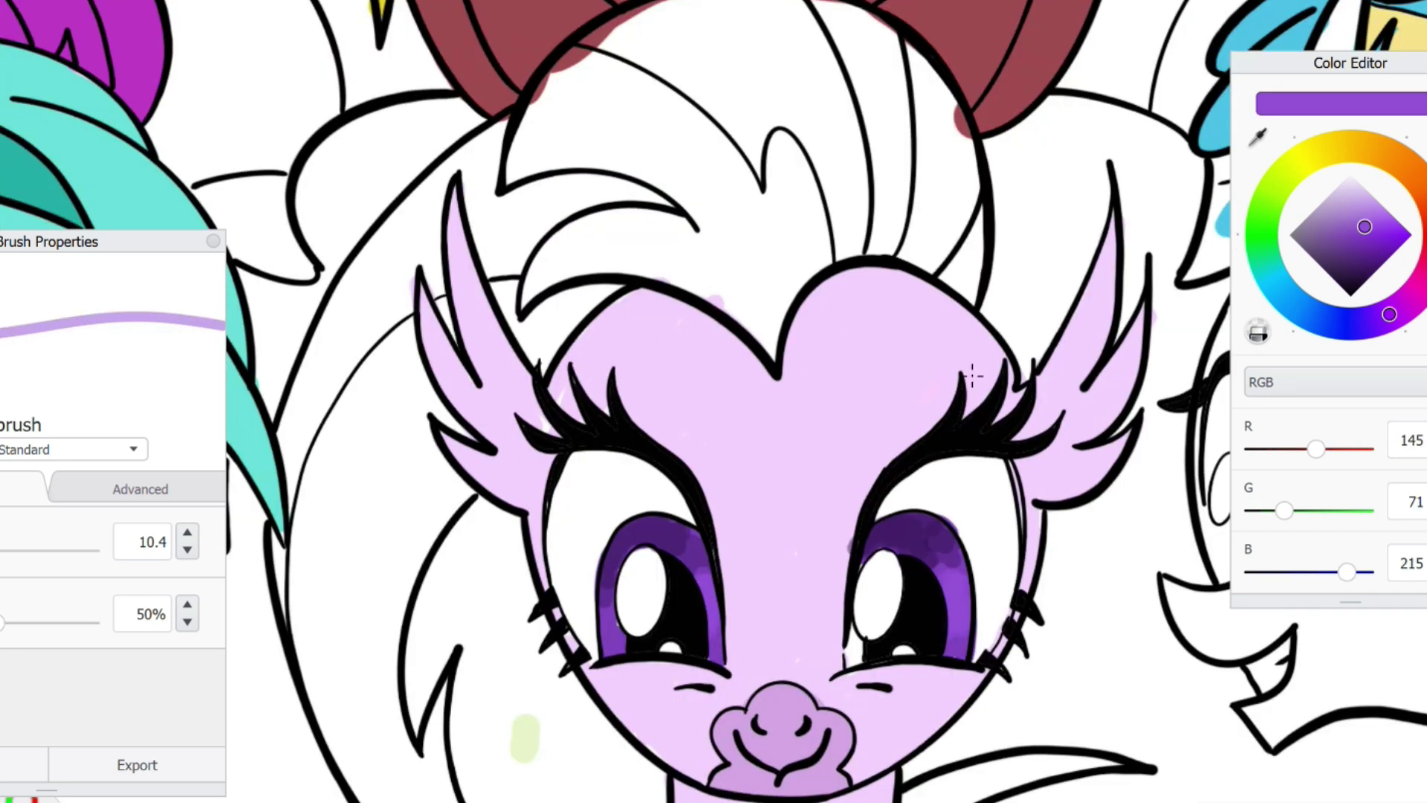
Paint the lilac creature's fringe pale blue (RGB 204, 243, 255)
{"action": "mouse_move", "coordinate": [739, 249]}
{"action": "left_mouse_down"}
{"action": "mouse_move", "coordinate": [786, 242]}
{"action": "mouse_move", "coordinate": [780, 141]}
{"action": "mouse_move", "coordinate": [799, 153]}
{"action": "left_mouse_up"}
{"action": "scroll", "coordinate": [740, 266], "scroll_direction": "up", "scroll_amount": 2}
{"action": "mouse_move", "coordinate": [727, 405]}
{"action": "left_mouse_down"}
{"action": "mouse_move", "coordinate": [679, 301]}
{"action": "mouse_move", "coordinate": [529, 227]}
{"action": "left_mouse_up"}
{"action": "scroll", "coordinate": [529, 226], "scroll_direction": "down", "scroll_amount": 3}
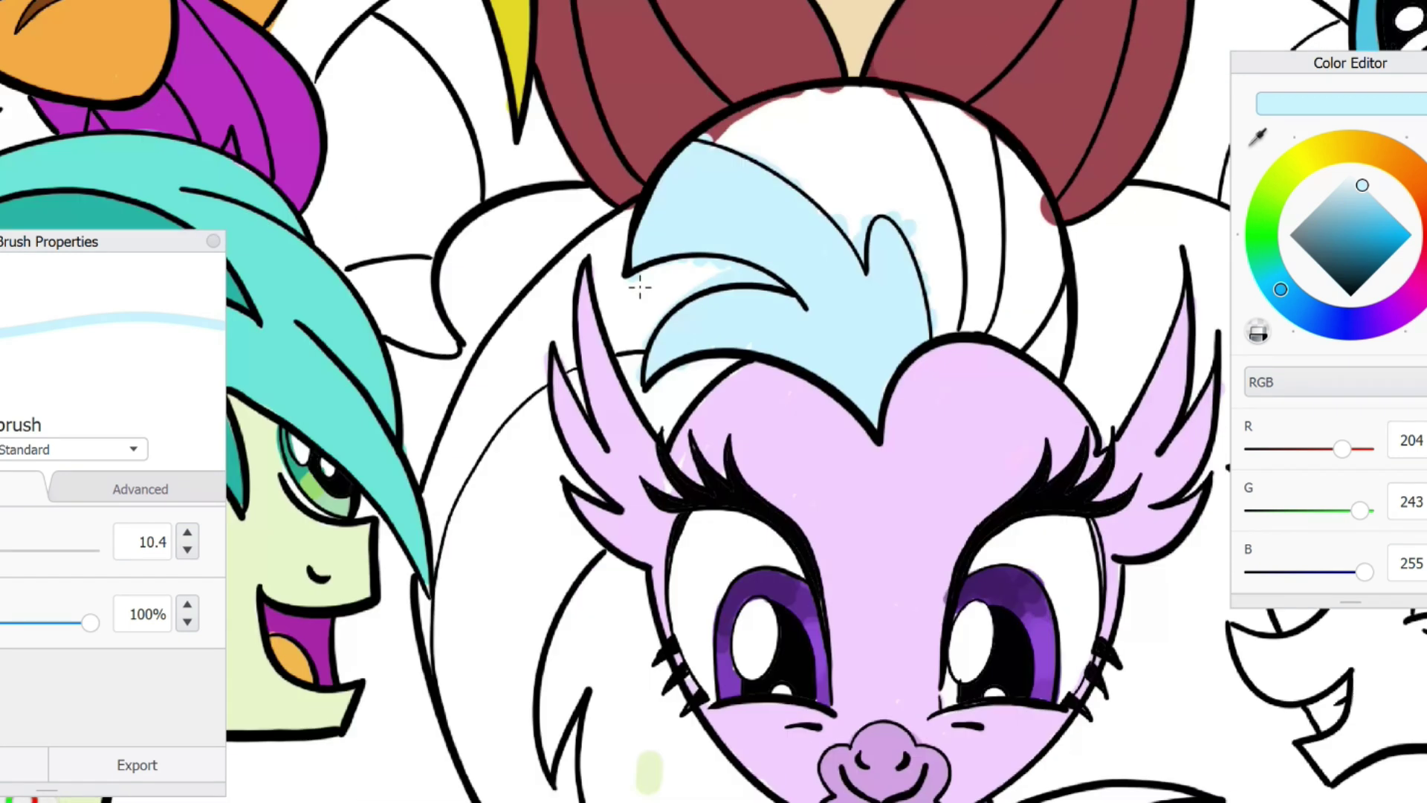
Paint the long mane locks hanging beside the lilac creature's face pale blue (RGB 204, 243, 255)
{"action": "scroll", "coordinate": [483, 520], "scroll_direction": "up", "scroll_amount": 2}
{"action": "left_click_drag", "start_coordinate": [476, 490], "coordinate": [500, 706]}
{"action": "left_click_drag", "start_coordinate": [416, 461], "coordinate": [500, 706]}
{"action": "left_click_drag", "start_coordinate": [520, 476], "coordinate": [501, 706]}
{"action": "left_click_drag", "start_coordinate": [550, 580], "coordinate": [579, 394]}
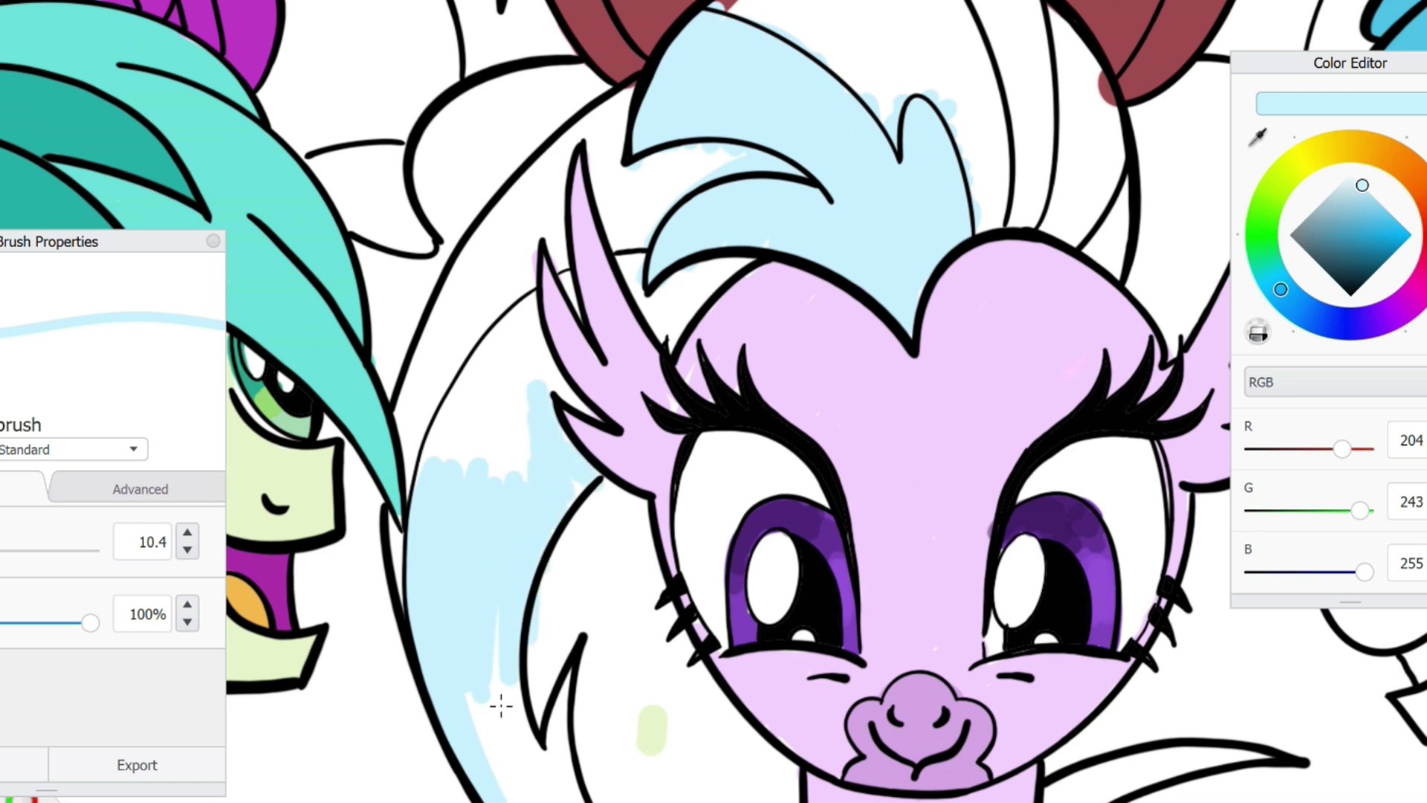
{"action": "left_click_drag", "start_coordinate": [520, 312], "coordinate": [446, 461]}
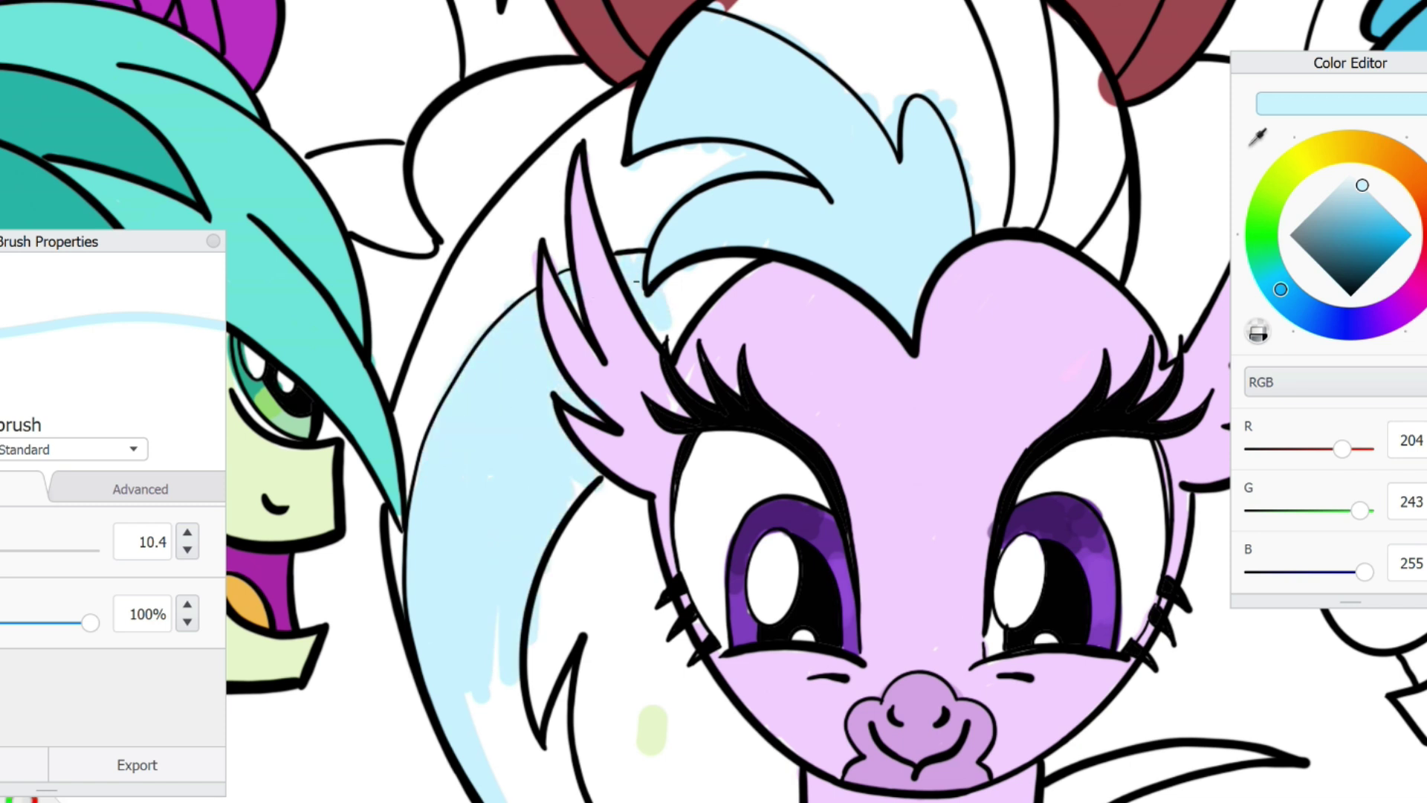
{"action": "left_click_drag", "start_coordinate": [513, 773], "coordinate": [521, 631]}
{"action": "left_click_drag", "start_coordinate": [565, 781], "coordinate": [562, 654]}
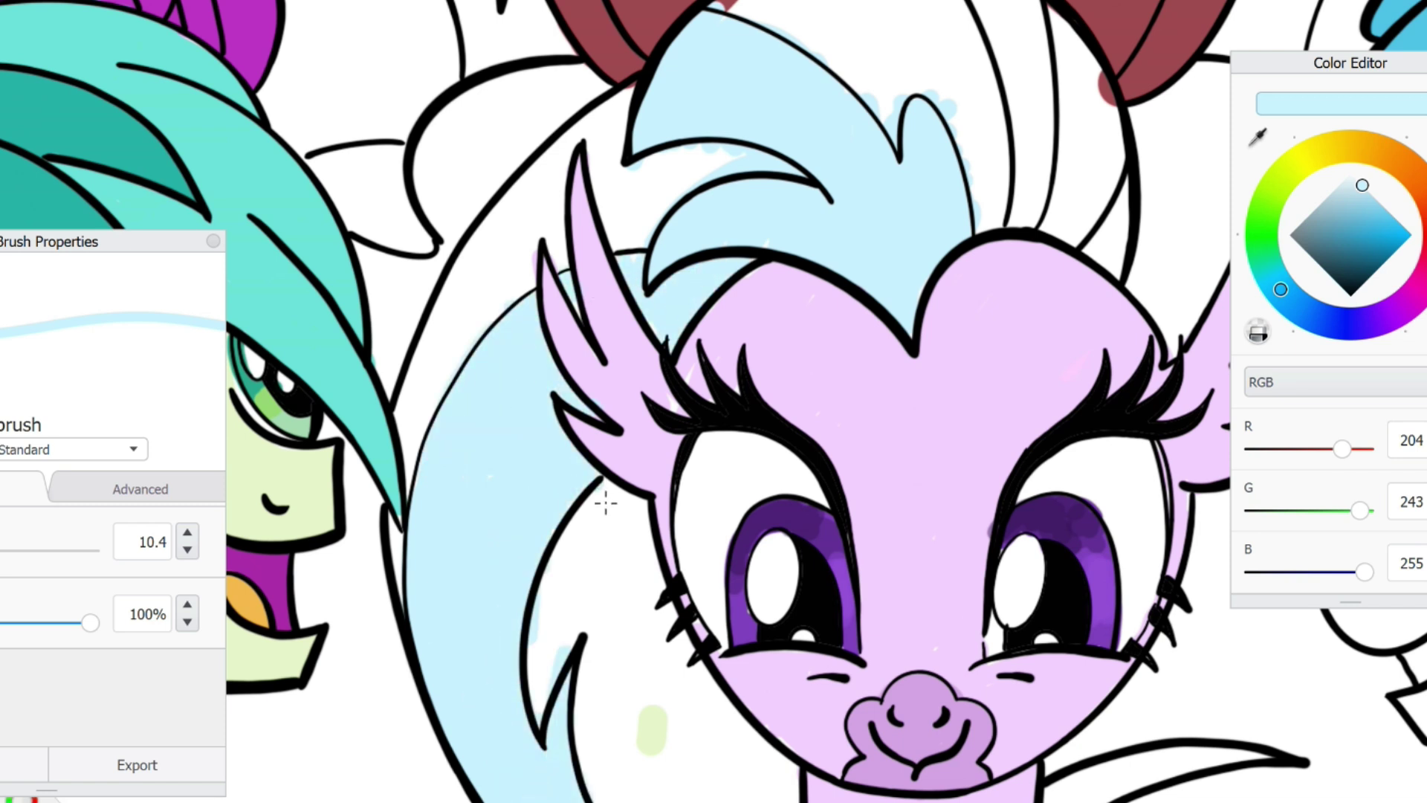
Paint the outer and inner locks of the lilac creature's side mane medium blue (RGB 134, 201, 223)
{"action": "scroll", "coordinate": [605, 504], "scroll_direction": "down", "scroll_amount": 3}
{"action": "scroll", "coordinate": [535, 483], "scroll_direction": "up", "scroll_amount": 2}
{"action": "left_click_drag", "start_coordinate": [483, 145], "coordinate": [413, 275]}
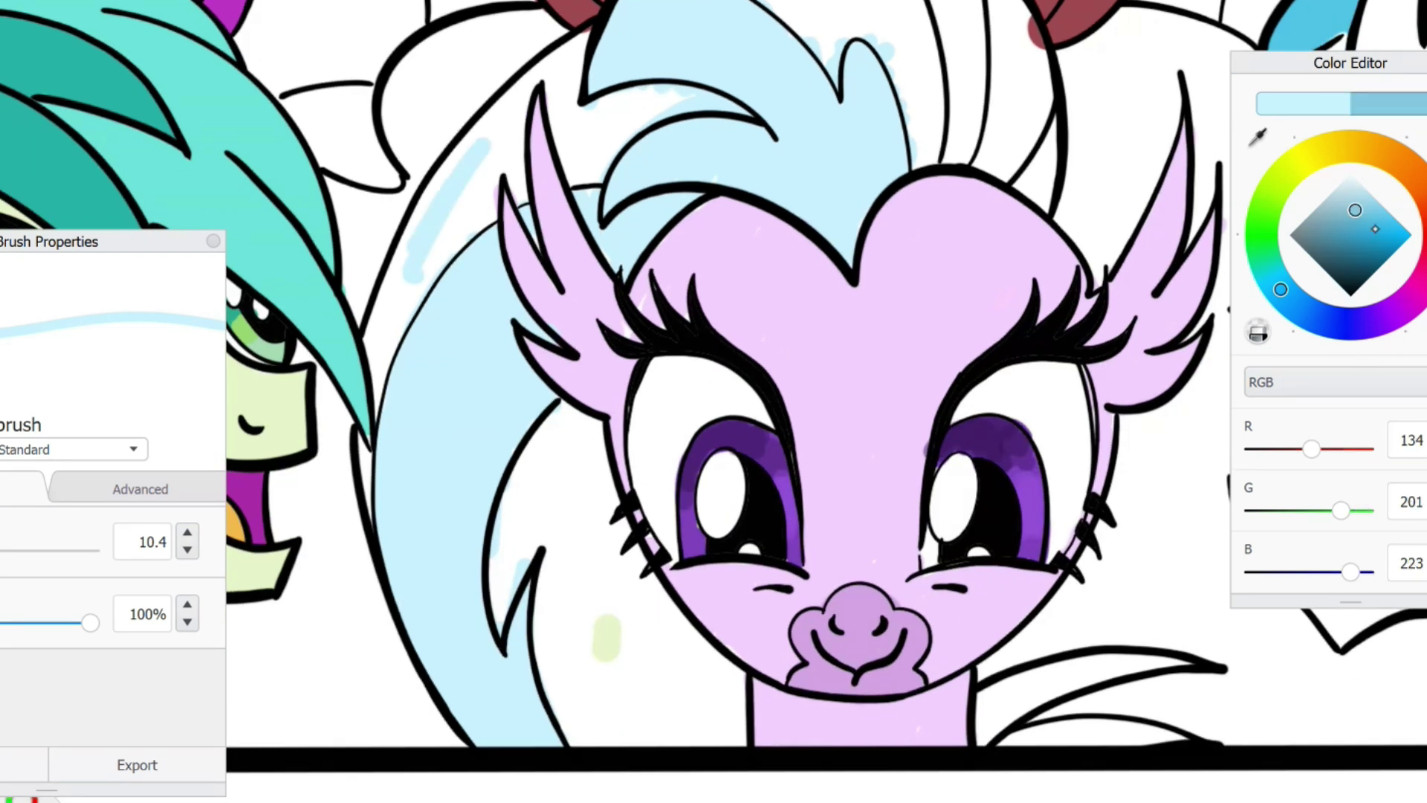
{"action": "left_click_drag", "start_coordinate": [491, 119], "coordinate": [405, 271]}
{"action": "left_click_drag", "start_coordinate": [444, 170], "coordinate": [368, 355]}
{"action": "left_click_drag", "start_coordinate": [468, 223], "coordinate": [380, 417]}
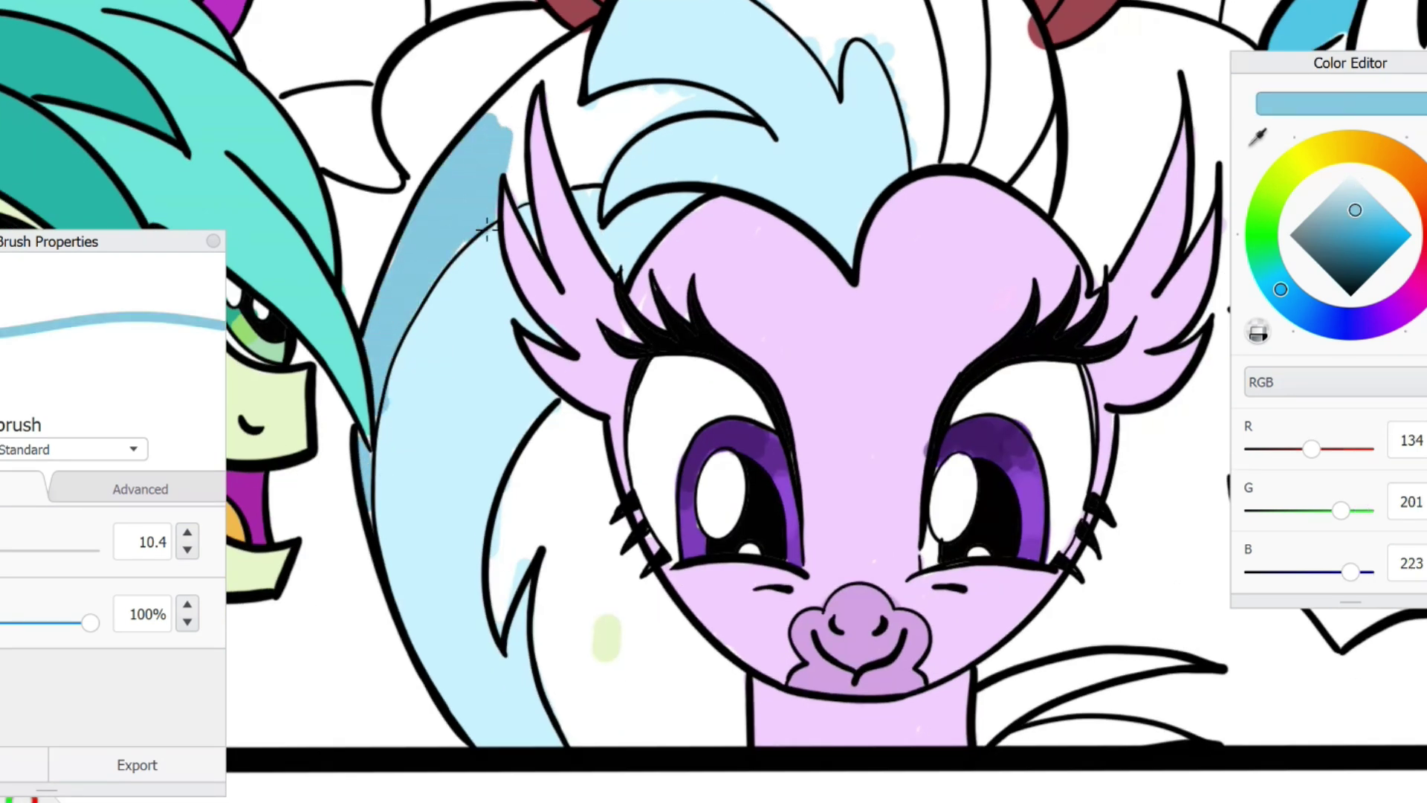
{"action": "left_click_drag", "start_coordinate": [572, 60], "coordinate": [591, 171]}
{"action": "mouse_move", "coordinate": [561, 428]}
{"action": "left_mouse_down"}
{"action": "mouse_move", "coordinate": [548, 567]}
{"action": "mouse_move", "coordinate": [568, 654]}
{"action": "mouse_move", "coordinate": [609, 636]}
{"action": "left_mouse_up"}
{"action": "key", "text": "bracketright"}
{"action": "left_click_drag", "start_coordinate": [676, 706], "coordinate": [564, 721]}
Paint the hair sections on the lilac creature's crown alternately medium blue (RGB 134, 201, 223) and pale blue (RGB 204, 242, 255)
{"action": "scroll", "coordinate": [659, 121], "scroll_direction": "up", "scroll_amount": 5}
{"action": "mouse_move", "coordinate": [698, 82]}
{"action": "left_mouse_down"}
{"action": "mouse_move", "coordinate": [817, 111]}
{"action": "mouse_move", "coordinate": [765, 223]}
{"action": "left_mouse_up"}
{"action": "key", "text": "bracketleft"}
{"action": "left_click_drag", "start_coordinate": [543, 115], "coordinate": [559, 140]}
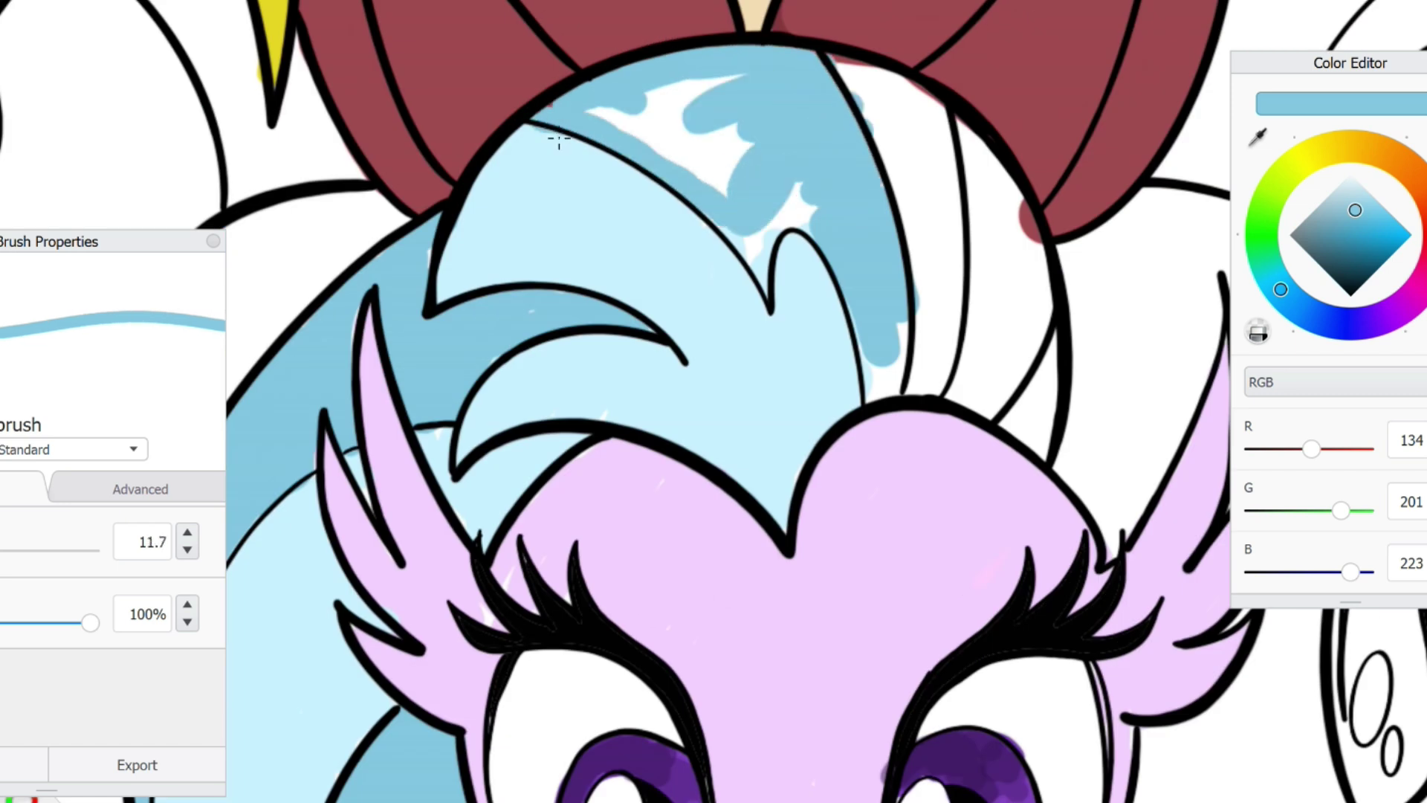
{"action": "left_click_drag", "start_coordinate": [721, 178], "coordinate": [594, 111]}
{"action": "left_click_drag", "start_coordinate": [910, 270], "coordinate": [1006, 252]}
{"action": "left_click", "coordinate": [855, 334], "text": "alt"}
{"action": "mouse_move", "coordinate": [932, 372]}
{"action": "left_mouse_down"}
{"action": "mouse_move", "coordinate": [936, 223]}
{"action": "mouse_move", "coordinate": [910, 164]}
{"action": "mouse_move", "coordinate": [922, 111]}
{"action": "mouse_move", "coordinate": [862, 66]}
{"action": "left_mouse_up"}
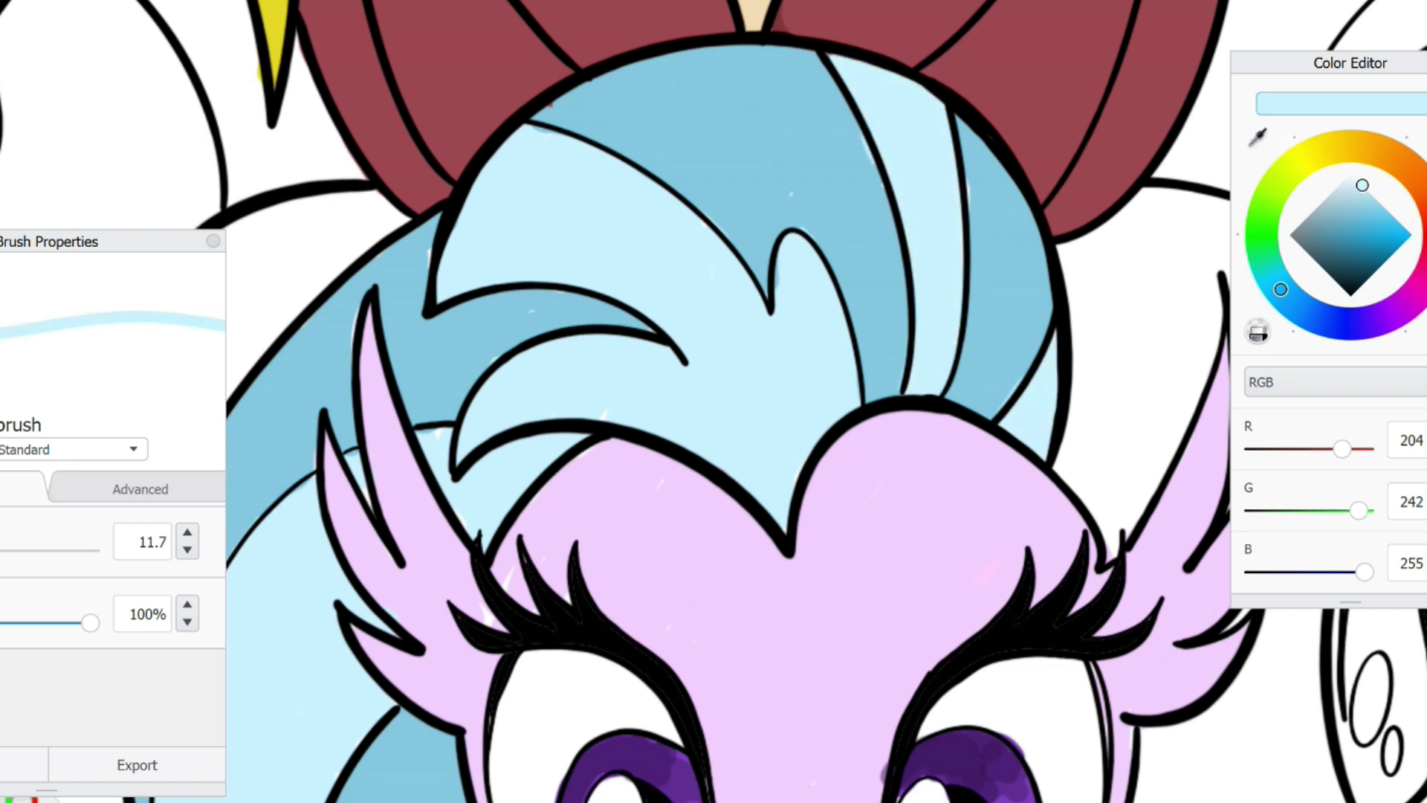
Paint the curved-horned creature's head, horn, ear and neck beside the lilac creature pale aqua (RGB 205, 244, 243)
{"action": "scroll", "coordinate": [714, 401], "scroll_direction": "down", "scroll_amount": 3}
{"action": "left_click", "coordinate": [416, 483], "text": "alt"}
{"action": "left_click_drag", "start_coordinate": [944, 617], "coordinate": [910, 658]}
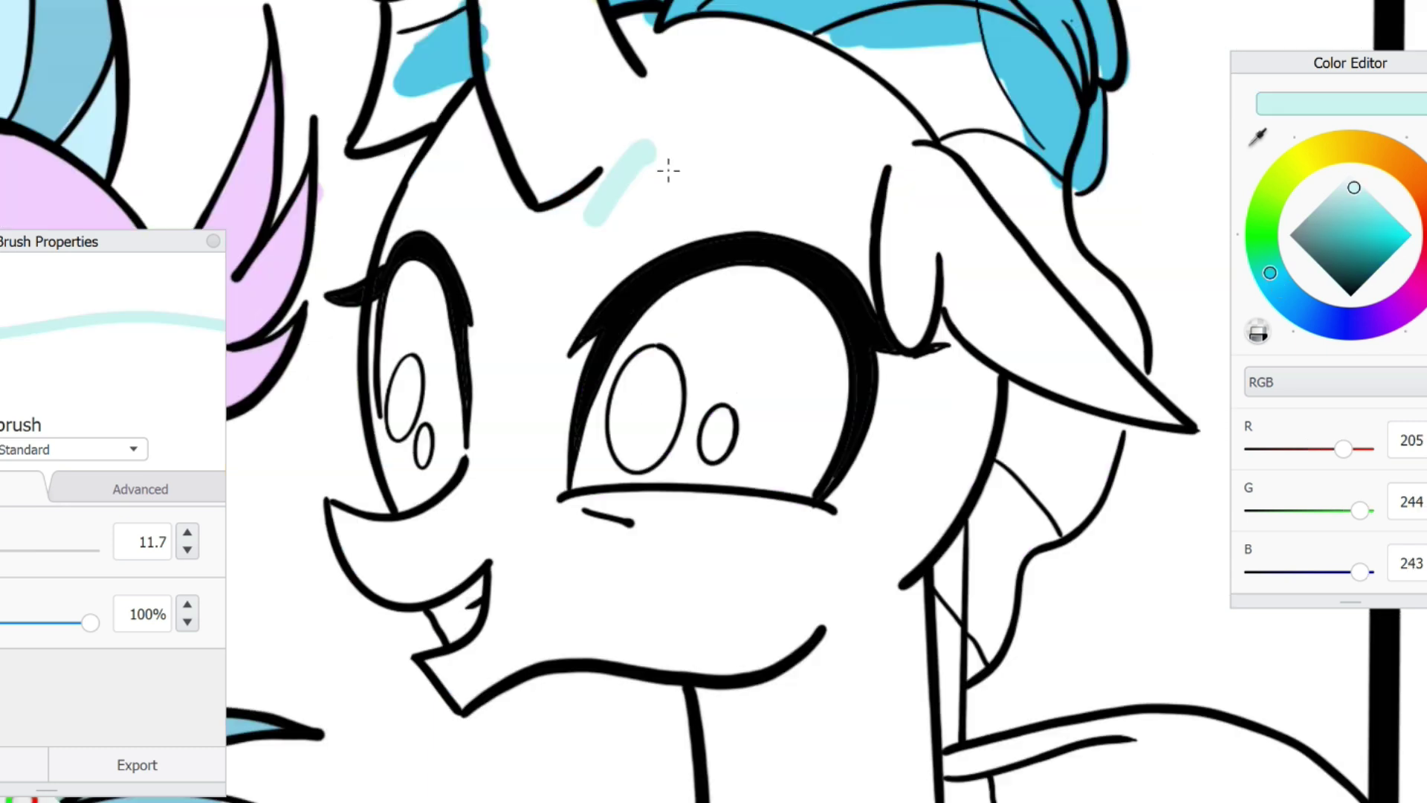
{"action": "mouse_move", "coordinate": [668, 169]}
{"action": "left_mouse_down"}
{"action": "mouse_move", "coordinate": [501, 373]}
{"action": "mouse_move", "coordinate": [554, 140]}
{"action": "mouse_move", "coordinate": [669, 97]}
{"action": "mouse_move", "coordinate": [870, 282]}
{"action": "mouse_move", "coordinate": [854, 565]}
{"action": "mouse_move", "coordinate": [958, 301]}
{"action": "left_mouse_up"}
{"action": "mouse_move", "coordinate": [1101, 399]}
{"action": "left_mouse_down"}
{"action": "mouse_move", "coordinate": [755, 70]}
{"action": "mouse_move", "coordinate": [885, 115]}
{"action": "mouse_move", "coordinate": [636, 328]}
{"action": "left_mouse_up"}
{"action": "scroll", "coordinate": [915, 401], "scroll_direction": "down", "scroll_amount": 10}
{"action": "mouse_move", "coordinate": [914, 401]}
{"action": "left_mouse_down"}
{"action": "mouse_move", "coordinate": [911, 519]}
{"action": "mouse_move", "coordinate": [811, 628]}
{"action": "left_mouse_up"}
{"action": "left_click_drag", "start_coordinate": [738, 413], "coordinate": [432, 380]}
Paint both of the pale aqua creature's eyes teal (RGB 104, 197, 195) around the oval highlights
{"action": "left_click_drag", "start_coordinate": [1354, 188], "coordinate": [1343, 223]}
{"action": "mouse_move", "coordinate": [847, 148]}
{"action": "left_mouse_down"}
{"action": "mouse_move", "coordinate": [855, 312]}
{"action": "mouse_move", "coordinate": [825, 319]}
{"action": "mouse_move", "coordinate": [856, 186]}
{"action": "mouse_move", "coordinate": [743, 171]}
{"action": "mouse_move", "coordinate": [796, 238]}
{"action": "left_mouse_up"}
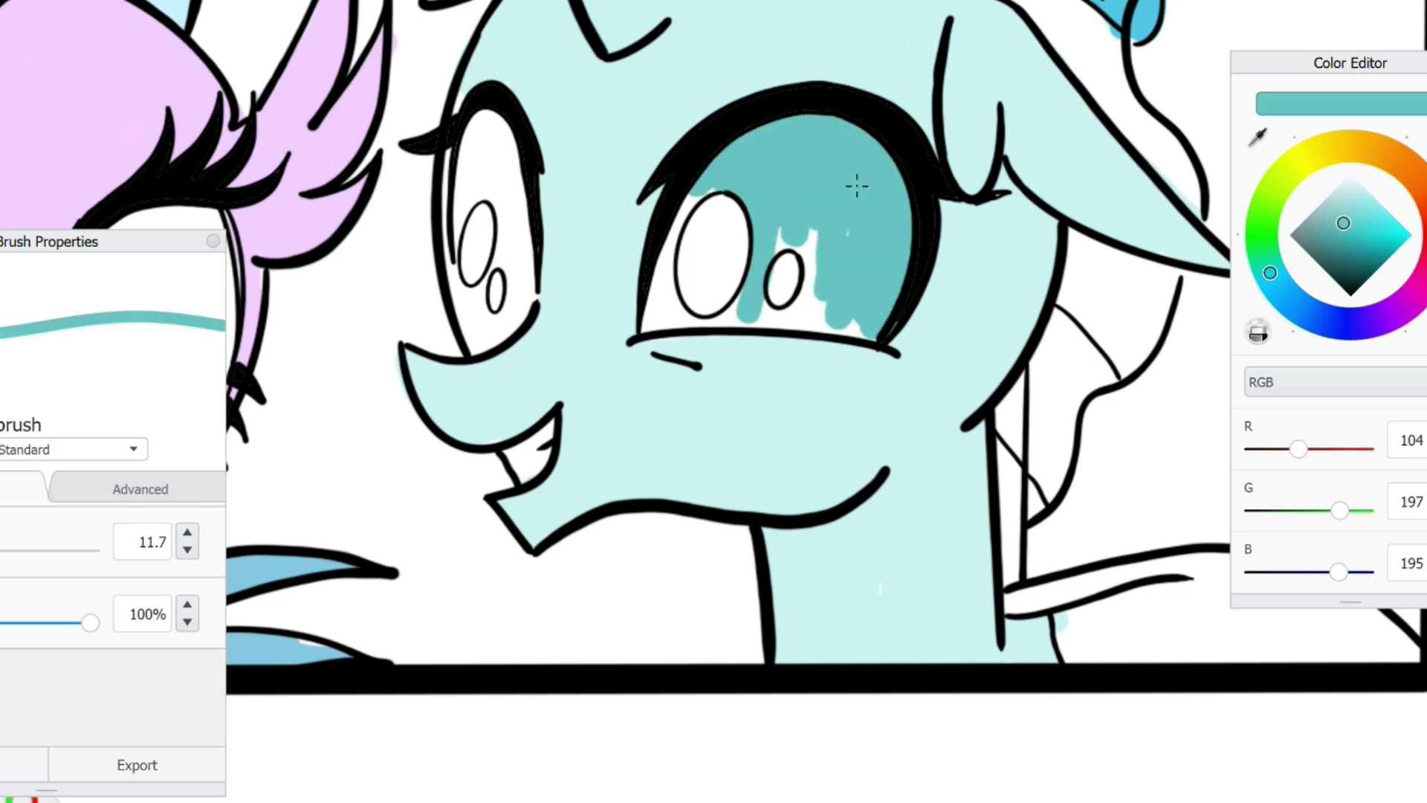
{"action": "mouse_move", "coordinate": [703, 197]}
{"action": "left_mouse_down"}
{"action": "mouse_move", "coordinate": [687, 312]}
{"action": "mouse_move", "coordinate": [735, 313]}
{"action": "left_mouse_up"}
{"action": "left_click_drag", "start_coordinate": [491, 115], "coordinate": [487, 208]}
{"action": "left_click_drag", "start_coordinate": [520, 156], "coordinate": [513, 335]}
{"action": "left_click_drag", "start_coordinate": [465, 164], "coordinate": [479, 346]}
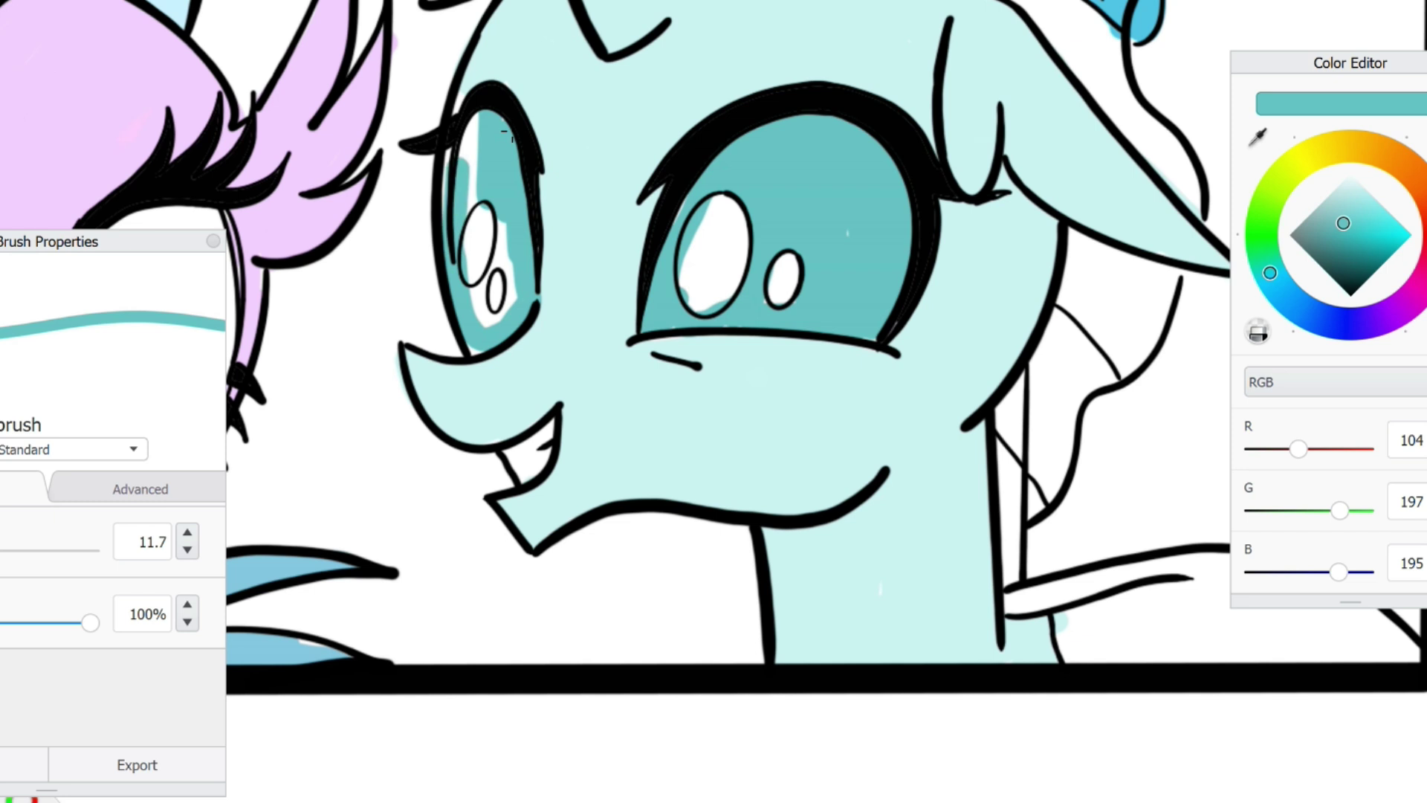
Shade the aqua creature's teal eyes with darker teal (RGB 54, 155, 153) and pale cyan at 60% opacity
{"action": "left_click", "coordinate": [1347, 245]}
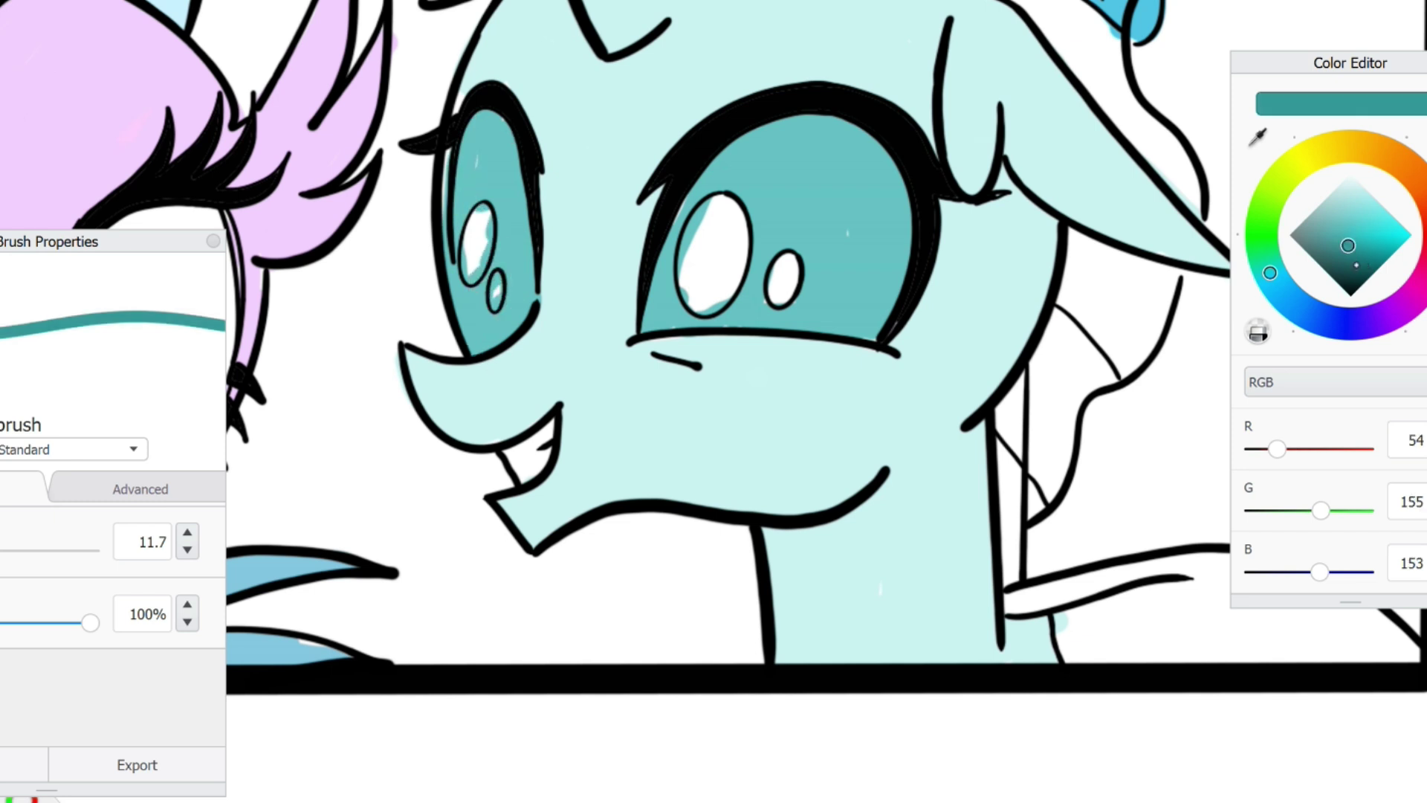
{"action": "left_click", "coordinate": [555, 277], "text": "alt"}
{"action": "left_click_drag", "start_coordinate": [713, 159], "coordinate": [785, 150]}
{"action": "left_click_drag", "start_coordinate": [489, 126], "coordinate": [470, 342]}
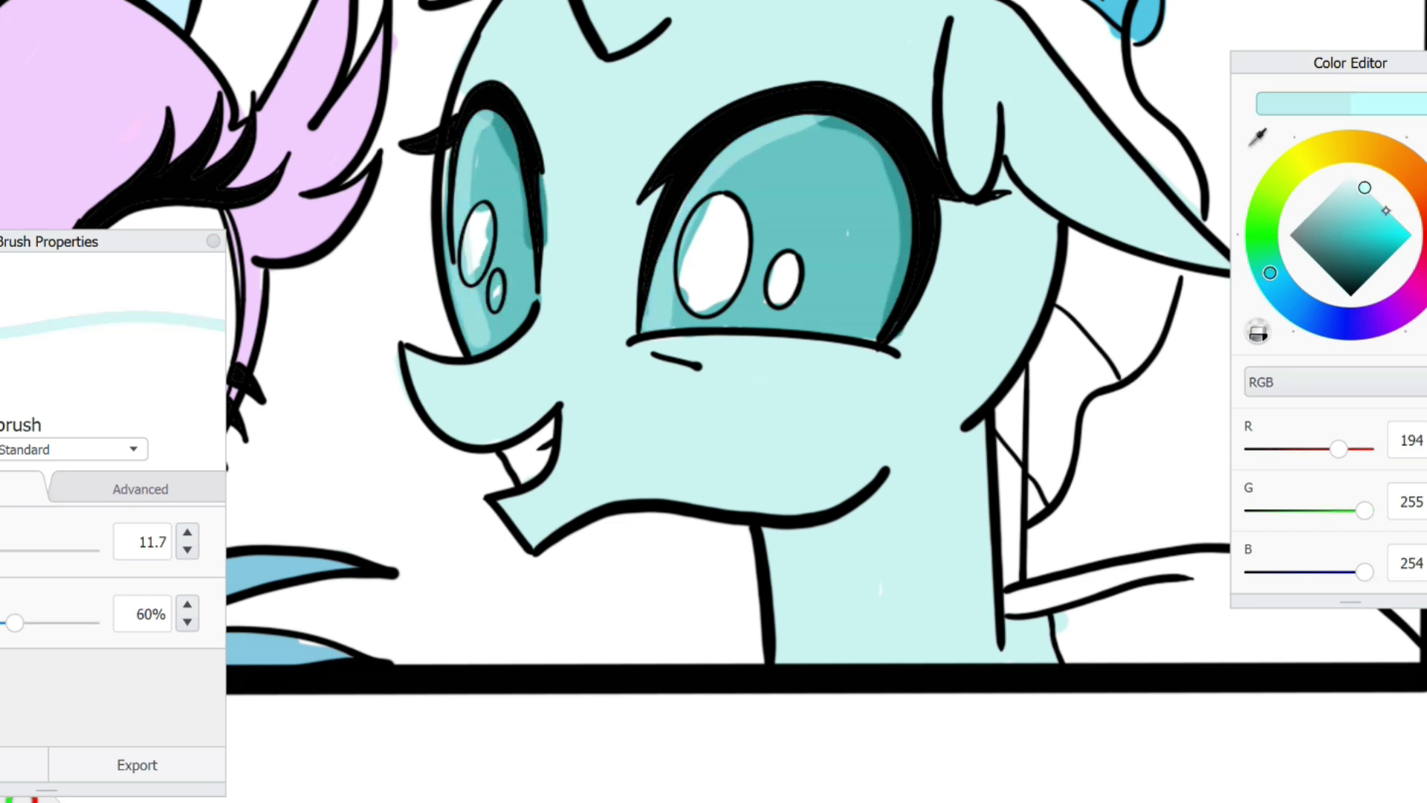
Edge the aqua creature's head fin in pink (RGB 242, 146, 178) and fill it with pale pink (RGB 255, 199, 218) at 44% opacity
{"action": "left_click", "coordinate": [416, 610], "text": "alt"}
{"action": "left_click_drag", "start_coordinate": [14, 622], "coordinate": [210, 633]}
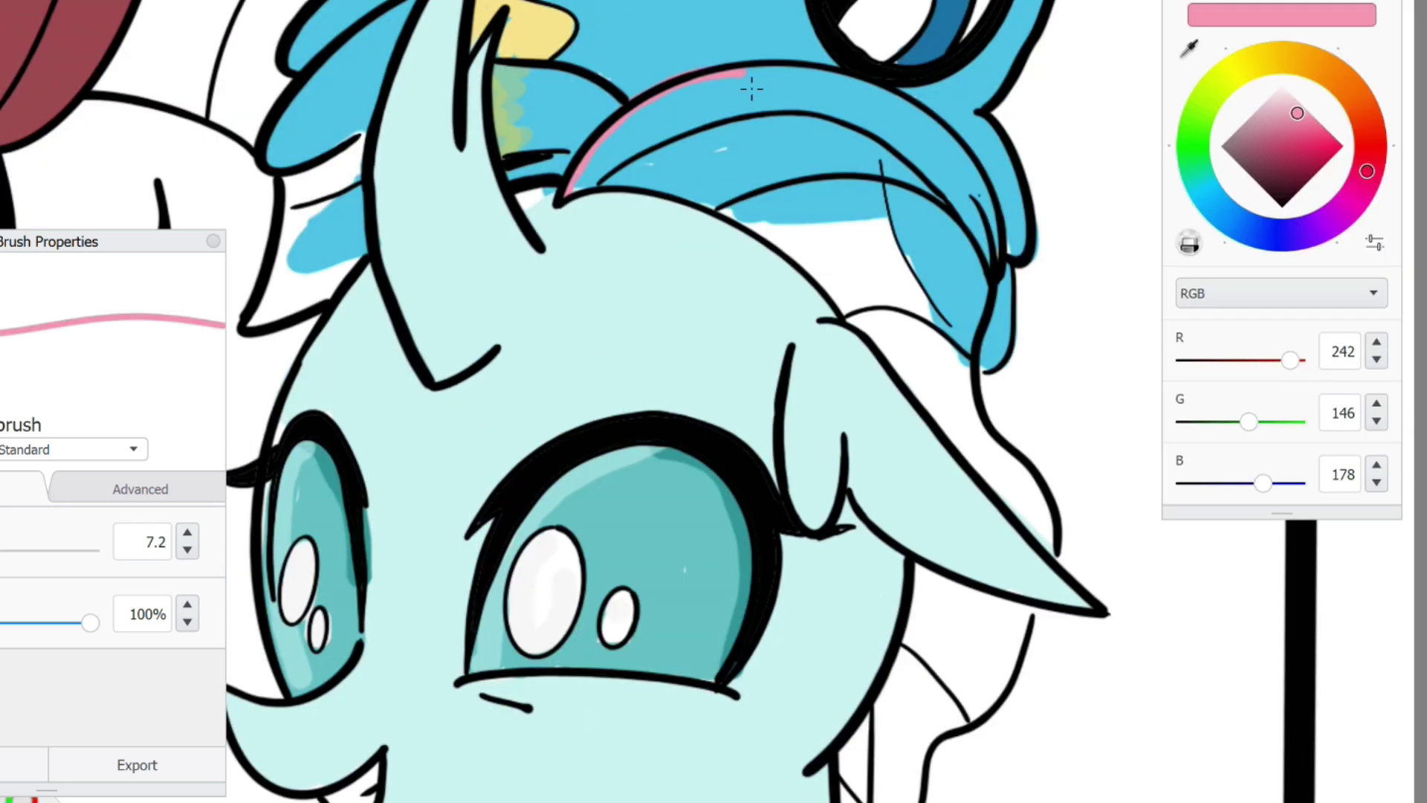
{"action": "left_click", "coordinate": [1295, 97]}
{"action": "left_click_drag", "start_coordinate": [89, 622], "coordinate": [4, 622]}
{"action": "mouse_move", "coordinate": [757, 96]}
{"action": "left_mouse_down"}
{"action": "mouse_move", "coordinate": [602, 159]}
{"action": "mouse_move", "coordinate": [840, 128]}
{"action": "mouse_move", "coordinate": [933, 360]}
{"action": "mouse_move", "coordinate": [958, 349]}
{"action": "mouse_move", "coordinate": [815, 215]}
{"action": "left_mouse_up"}
{"action": "mouse_move", "coordinate": [929, 587]}
{"action": "left_mouse_down"}
{"action": "mouse_move", "coordinate": [899, 788]}
{"action": "mouse_move", "coordinate": [981, 632]}
{"action": "left_mouse_up"}
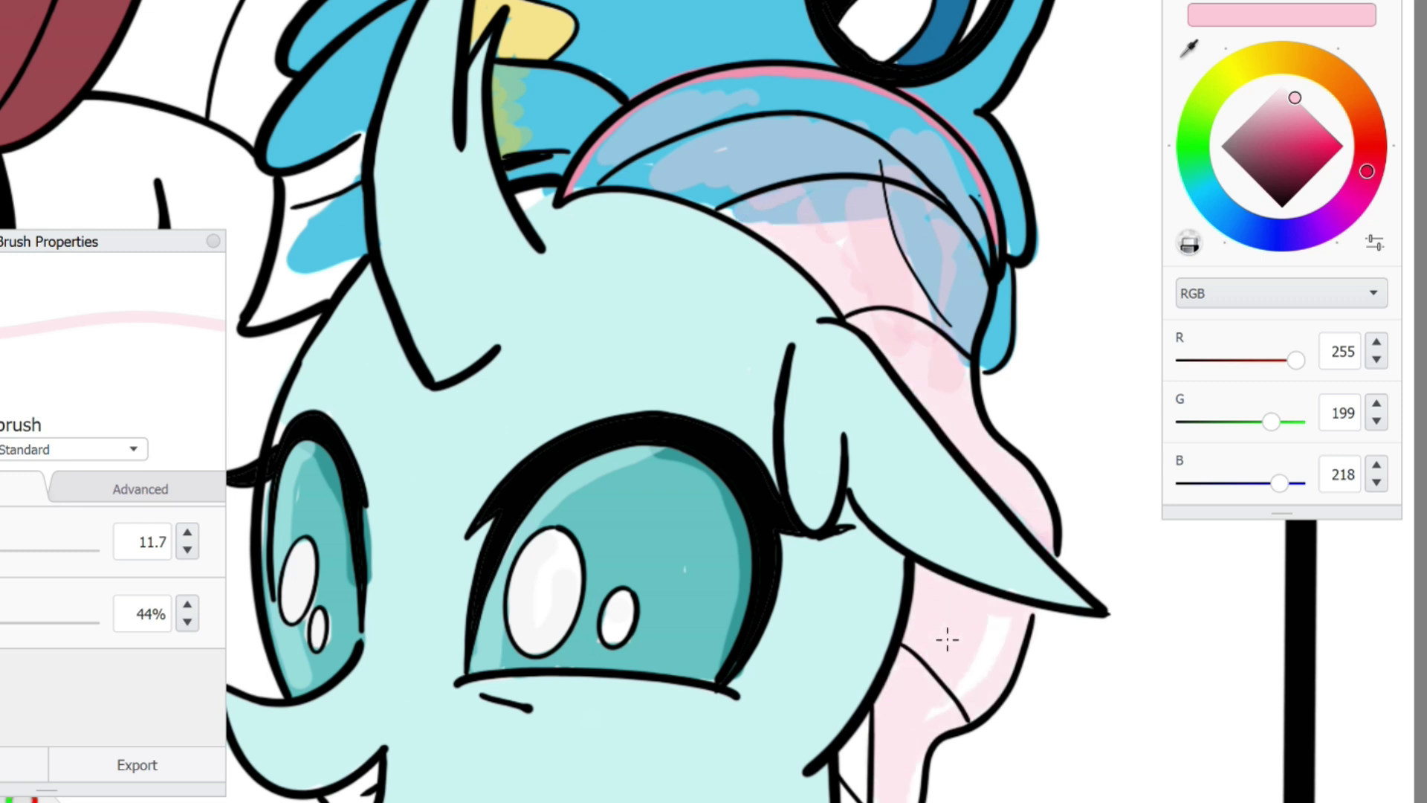
{"action": "left_click_drag", "start_coordinate": [886, 799], "coordinate": [826, 750]}
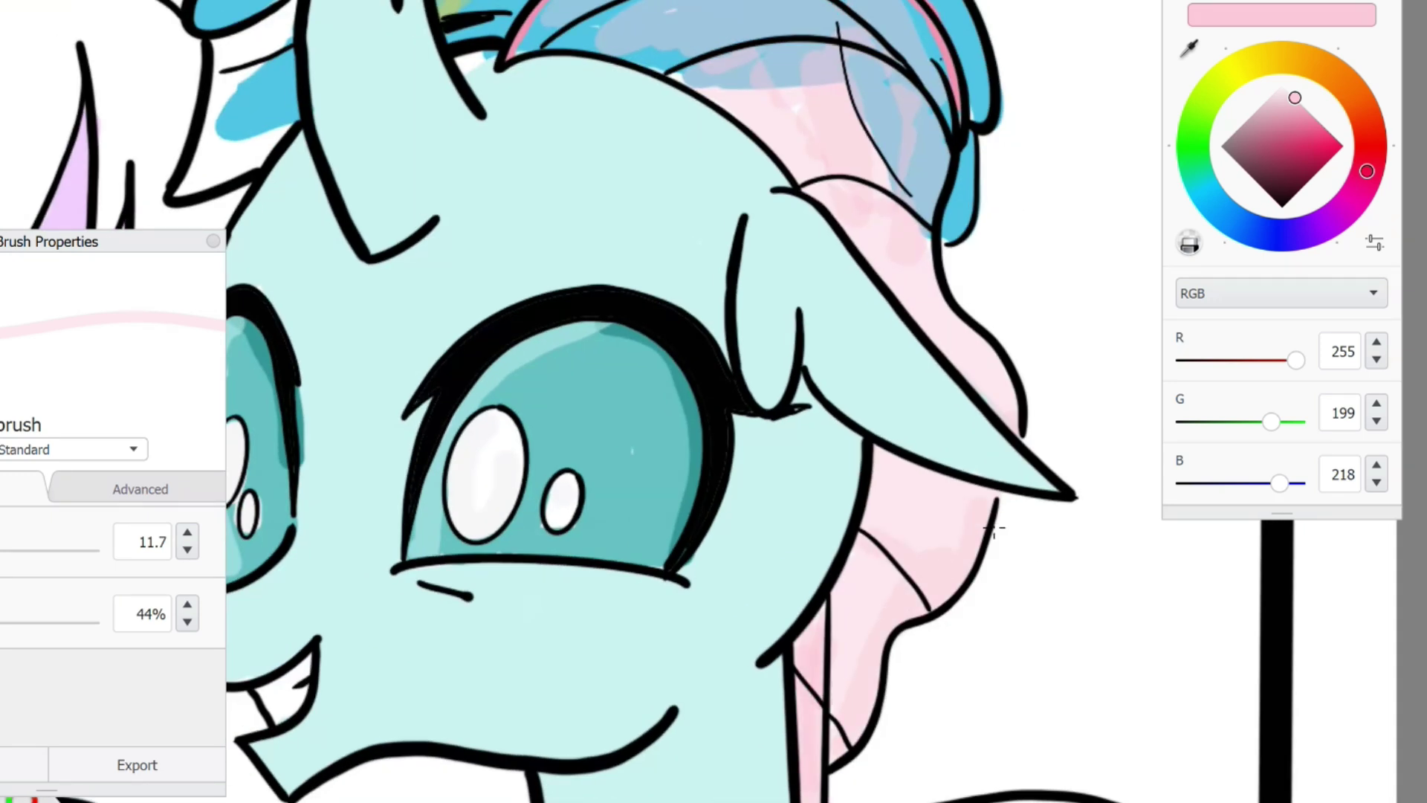
{"action": "mouse_move", "coordinate": [986, 354]}
{"action": "left_mouse_down"}
{"action": "mouse_move", "coordinate": [1007, 389]}
{"action": "mouse_move", "coordinate": [787, 166]}
{"action": "mouse_move", "coordinate": [484, 267]}
{"action": "mouse_move", "coordinate": [874, 278]}
{"action": "mouse_move", "coordinate": [685, 293]}
{"action": "mouse_move", "coordinate": [858, 302]}
{"action": "left_mouse_up"}
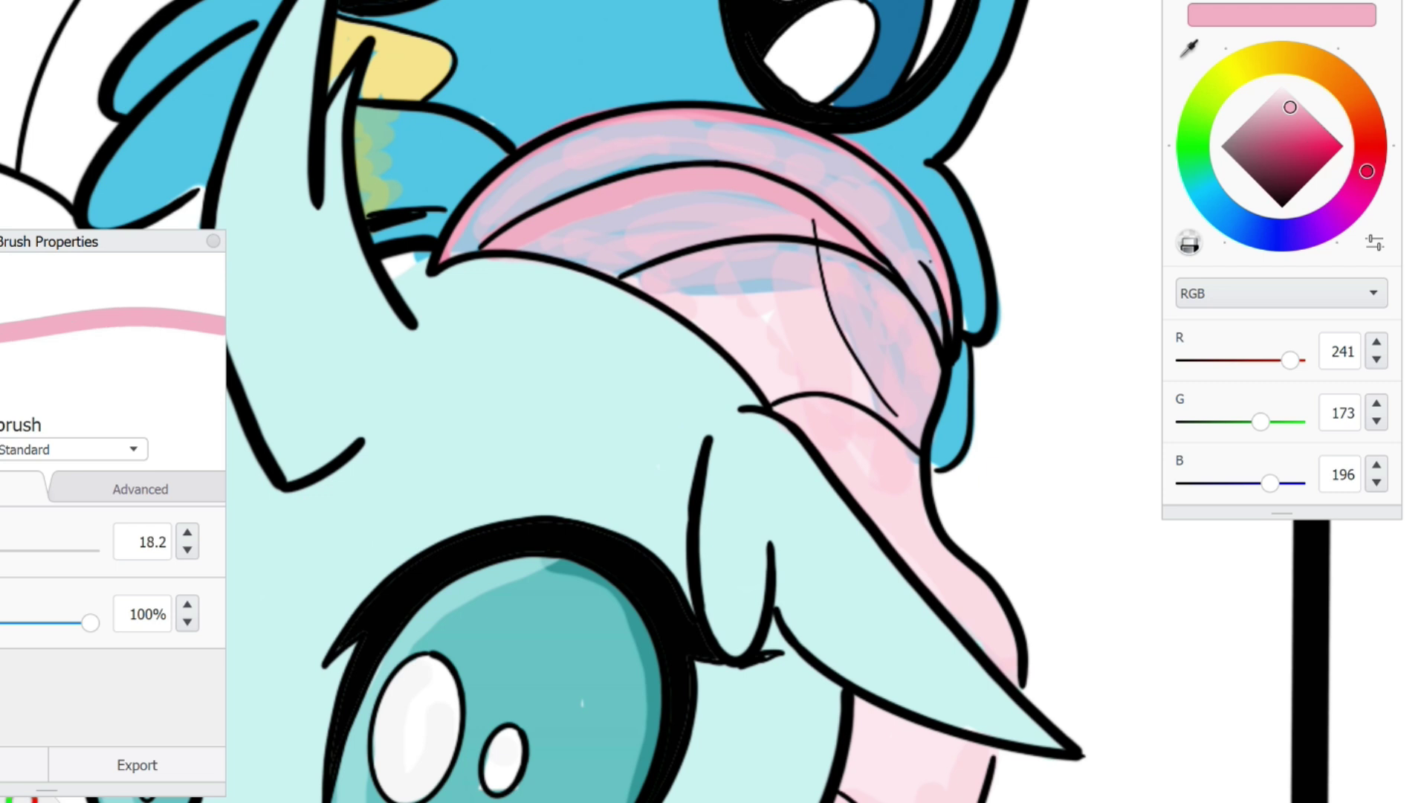
Shade the head fin's lower folds and outer edge salmon pink (RGB 249, 149, 157) at 100% opacity
{"action": "left_click_drag", "start_coordinate": [769, 386], "coordinate": [933, 442]}
{"action": "left_click_drag", "start_coordinate": [918, 457], "coordinate": [995, 617]}
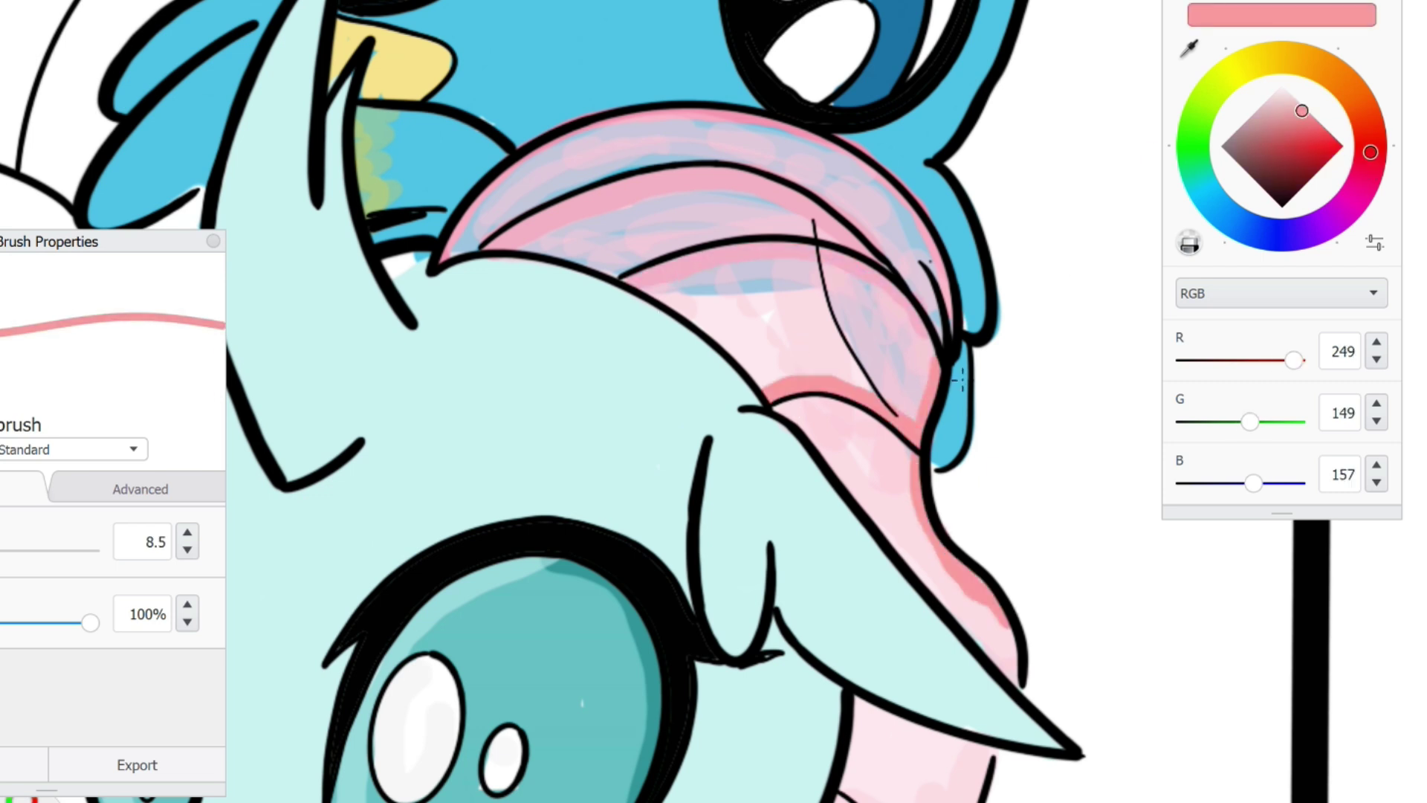
{"action": "scroll", "coordinate": [1006, 726], "scroll_direction": "down", "scroll_amount": 3}
{"action": "scroll", "coordinate": [949, 548], "scroll_direction": "up", "scroll_amount": 3}
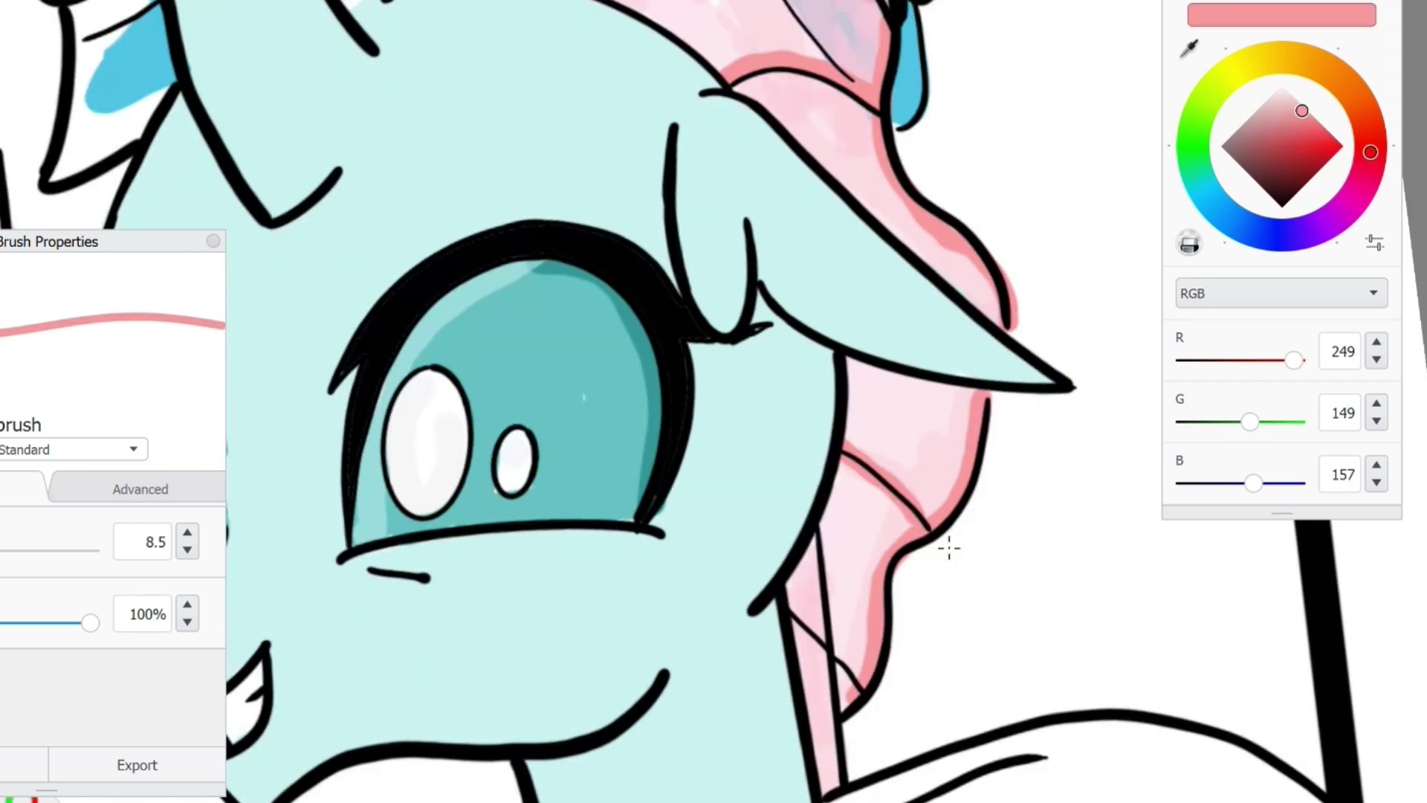
Dot white spots (RGB 255, 255, 255) across the pink head fin
{"action": "left_click", "coordinate": [877, 706], "text": "alt"}
{"action": "scroll", "coordinate": [901, 171], "scroll_direction": "down", "scroll_amount": 3}
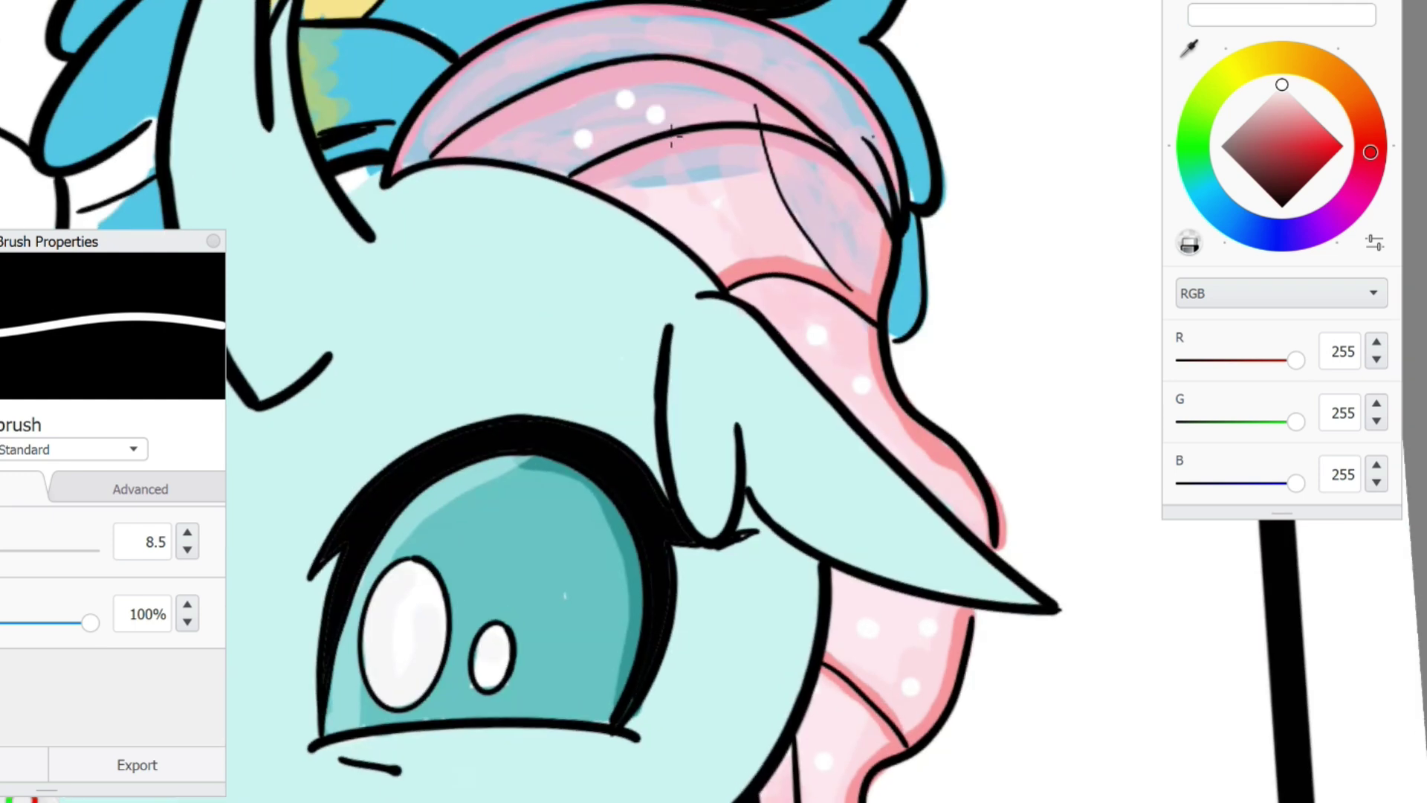
{"action": "scroll", "coordinate": [817, 520], "scroll_direction": "up", "scroll_amount": 3}
Paint the wing shell behind the aqua creature's neck red (RGB 186, 54, 65)
{"action": "left_click", "coordinate": [1287, 149]}
{"action": "left_click_drag", "start_coordinate": [751, 654], "coordinate": [951, 550]}
{"action": "left_click_drag", "start_coordinate": [654, 617], "coordinate": [784, 664]}
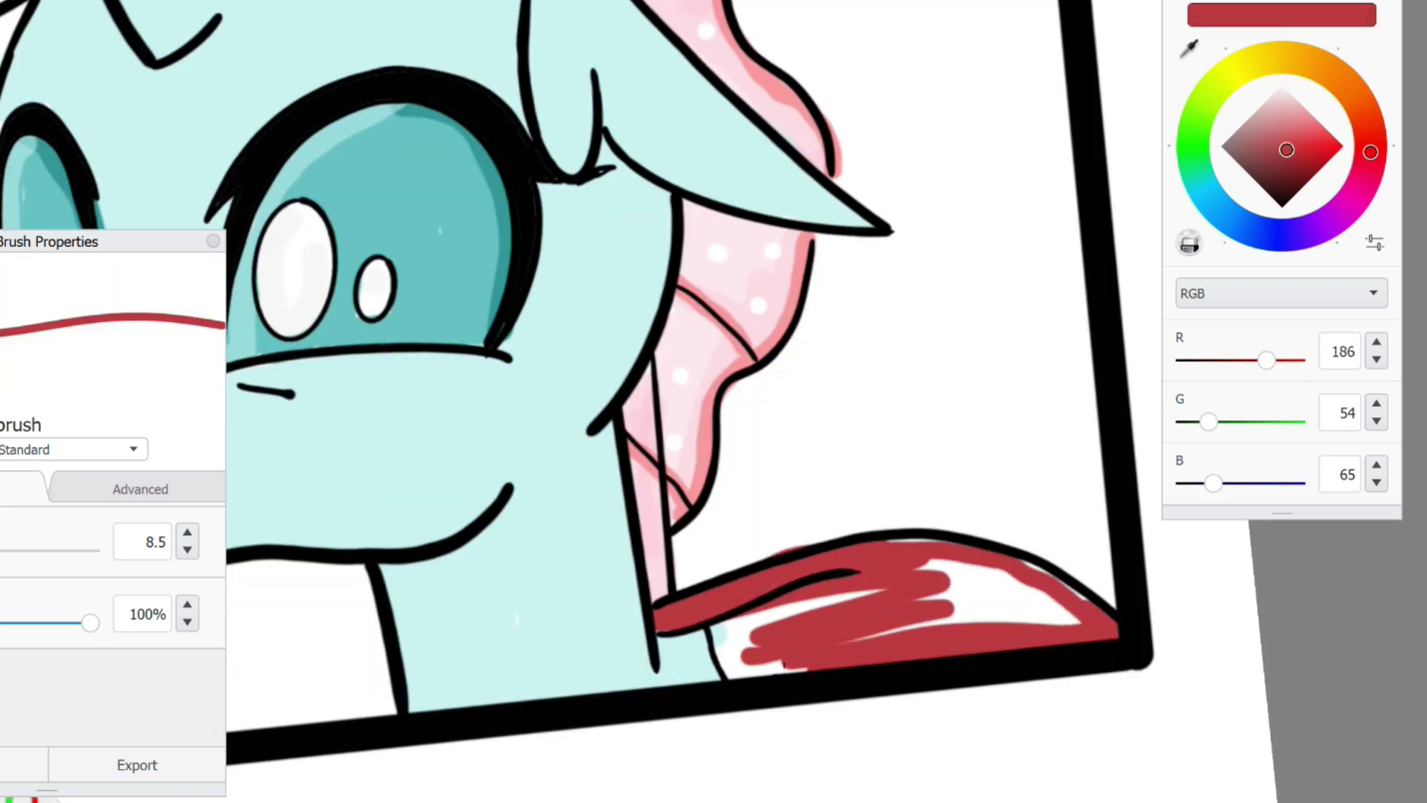
{"action": "left_click_drag", "start_coordinate": [1040, 587], "coordinate": [847, 632]}
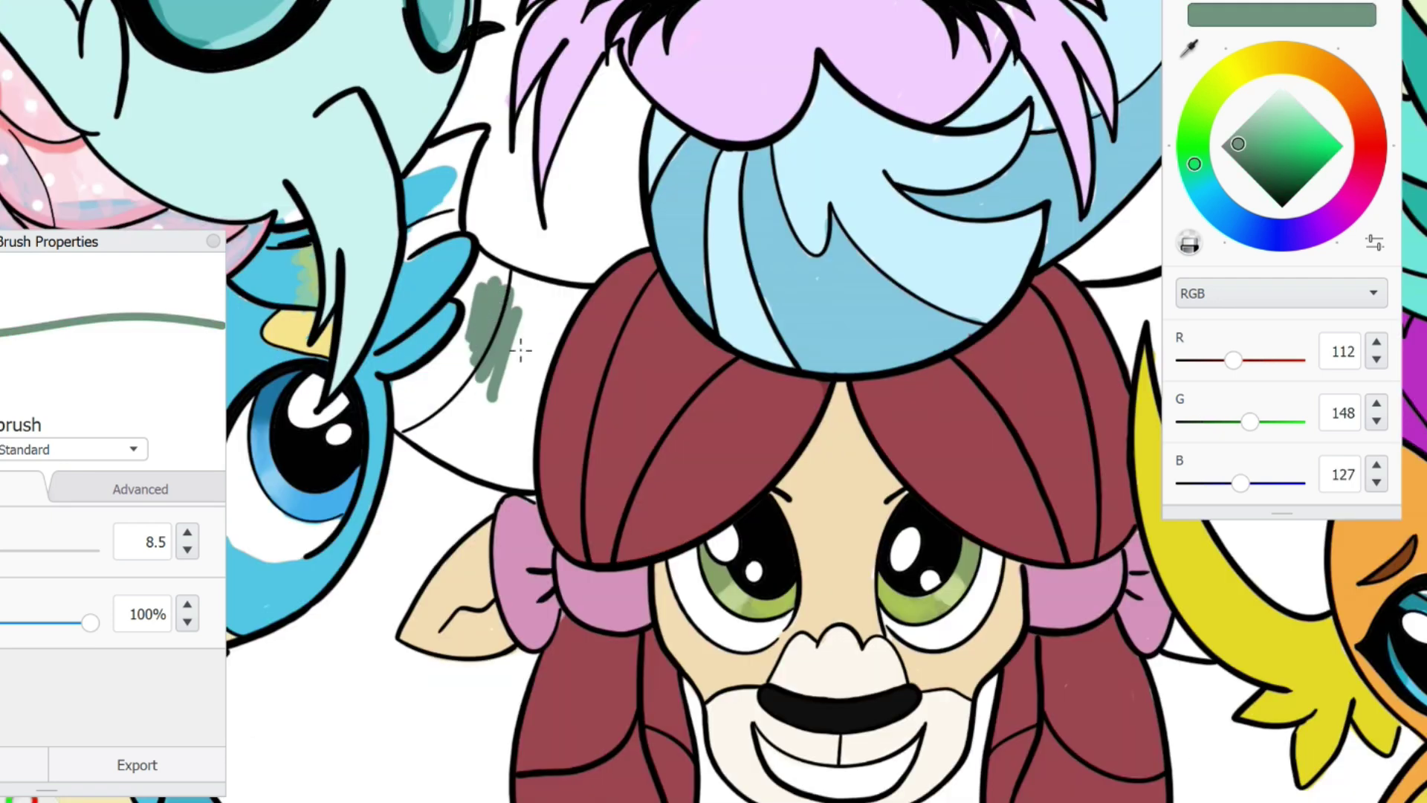
Paint the inner band and tip of the yak's horn beside the blue griffon grey-green (RGB 112, 148, 127)
{"action": "scroll", "coordinate": [520, 350], "scroll_direction": "up", "scroll_amount": 2}
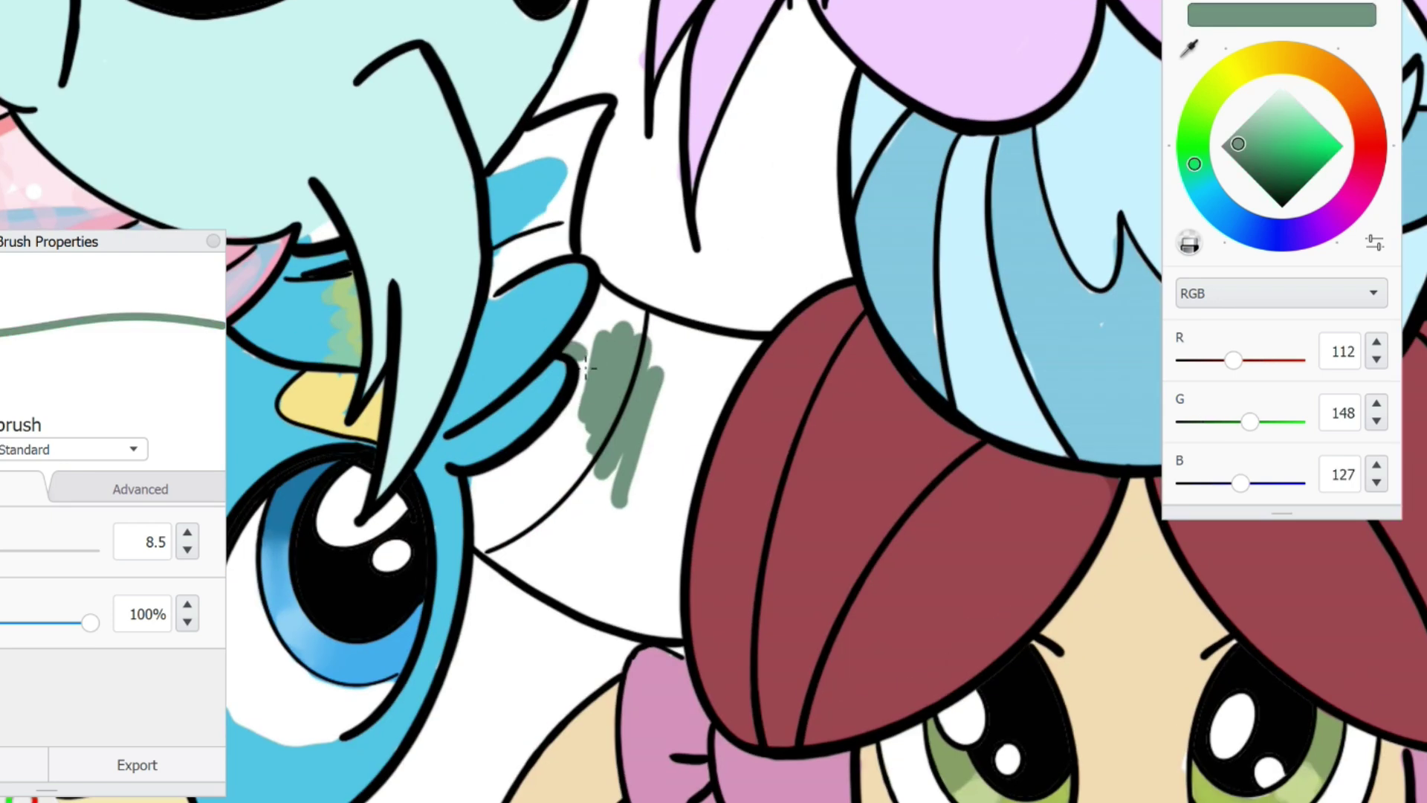
{"action": "left_click_drag", "start_coordinate": [583, 435], "coordinate": [498, 546]}
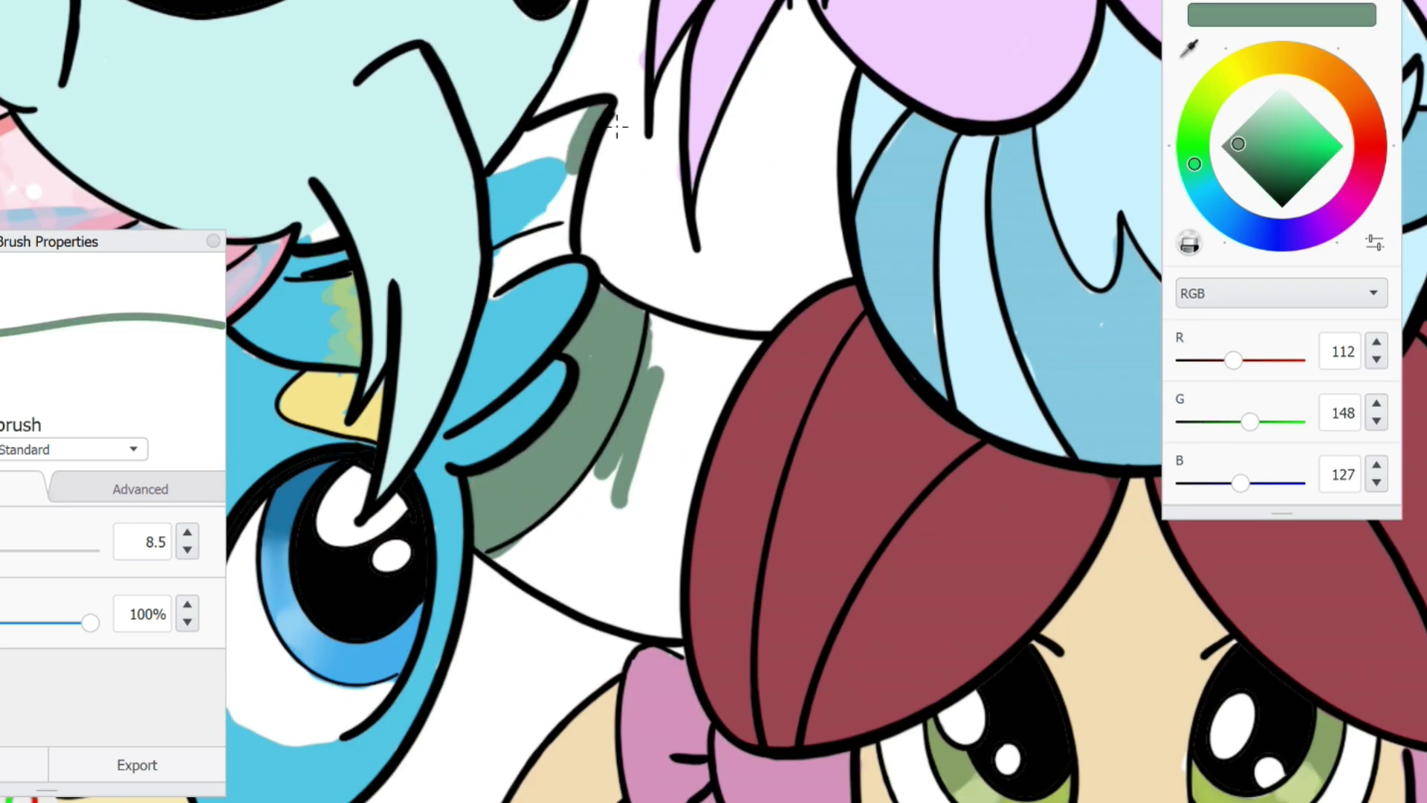
Paint the remaining bands of the yak's horn beside the griffon pale grey-green (RGB 201, 218, 208)
{"action": "left_click_drag", "start_coordinate": [509, 257], "coordinate": [532, 271]}
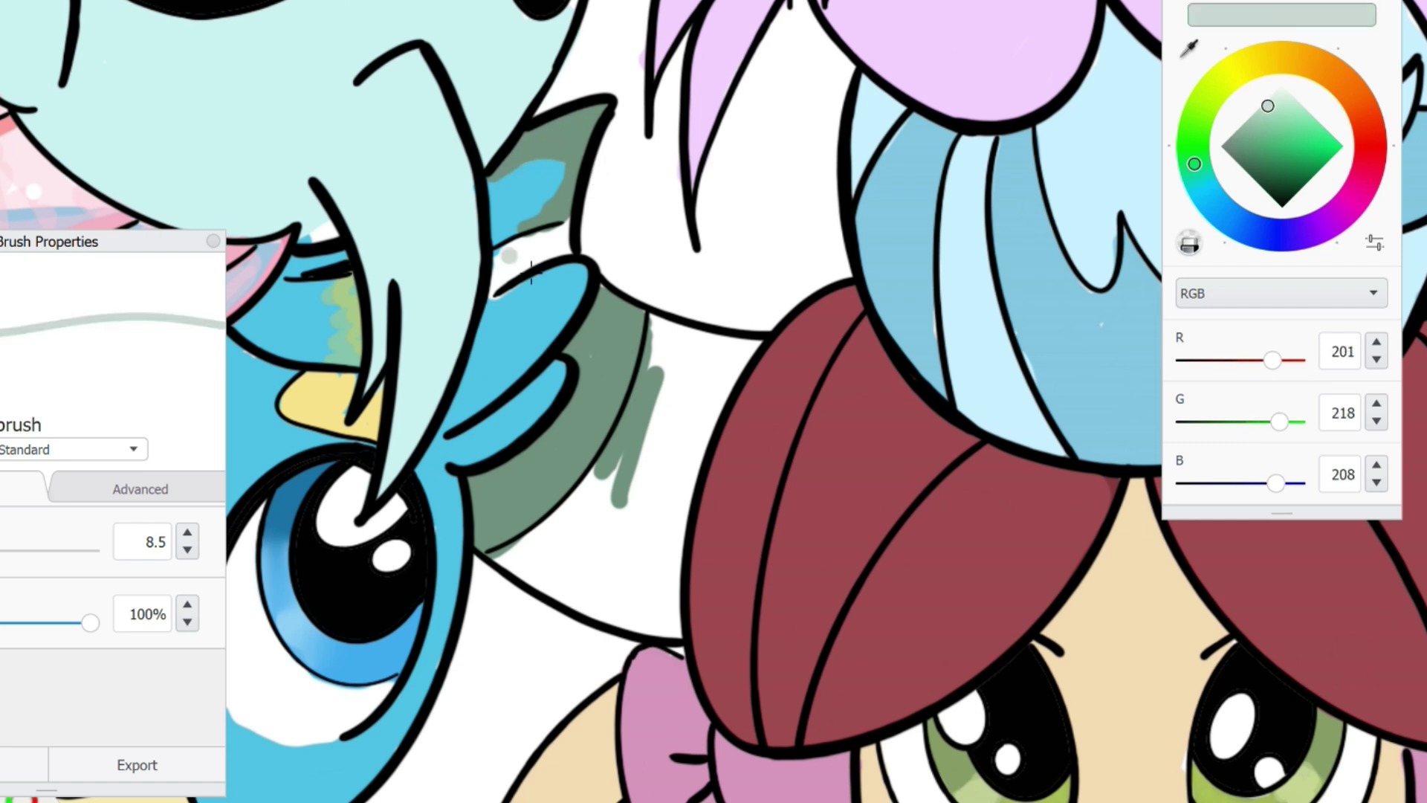
{"action": "left_click_drag", "start_coordinate": [654, 372], "coordinate": [708, 418]}
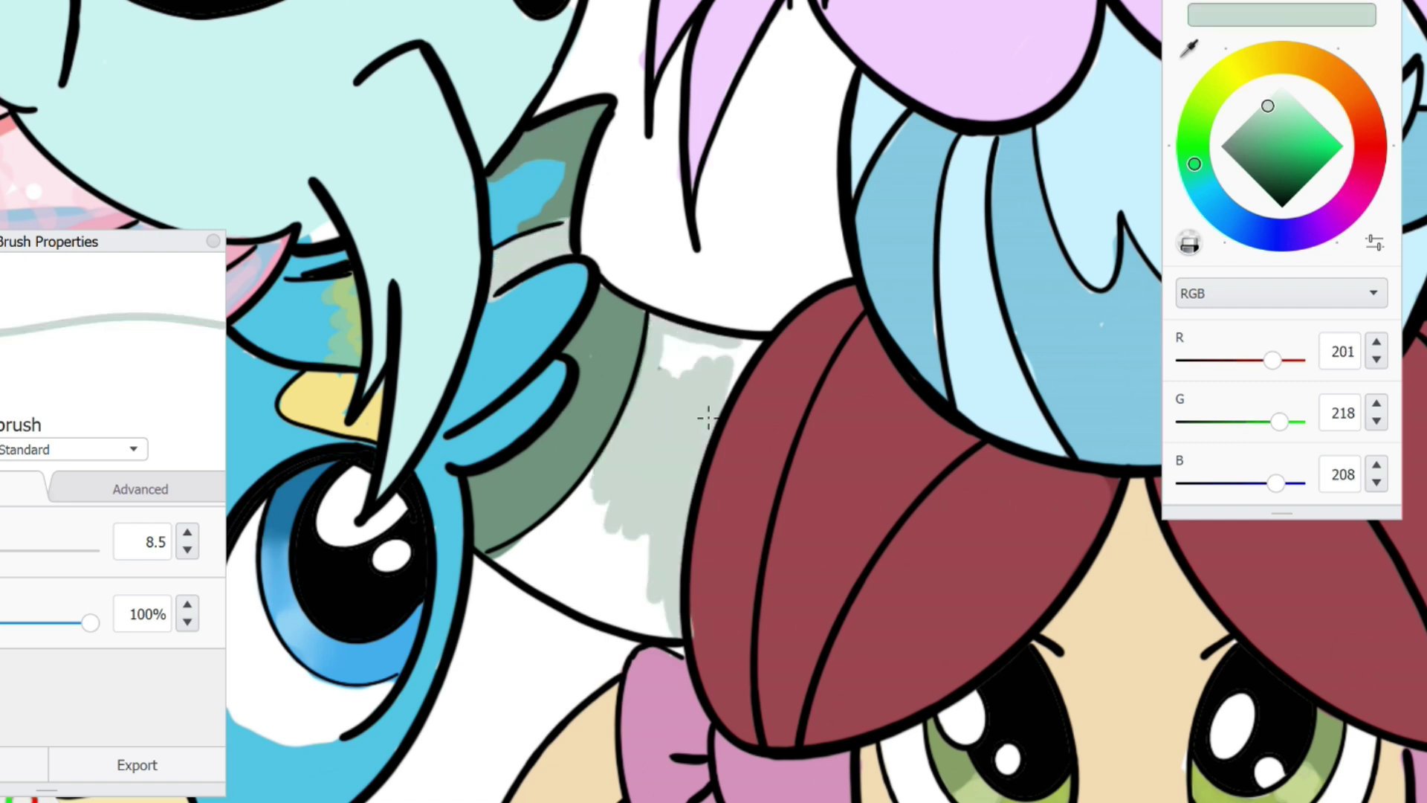
{"action": "left_click_drag", "start_coordinate": [599, 540], "coordinate": [525, 570]}
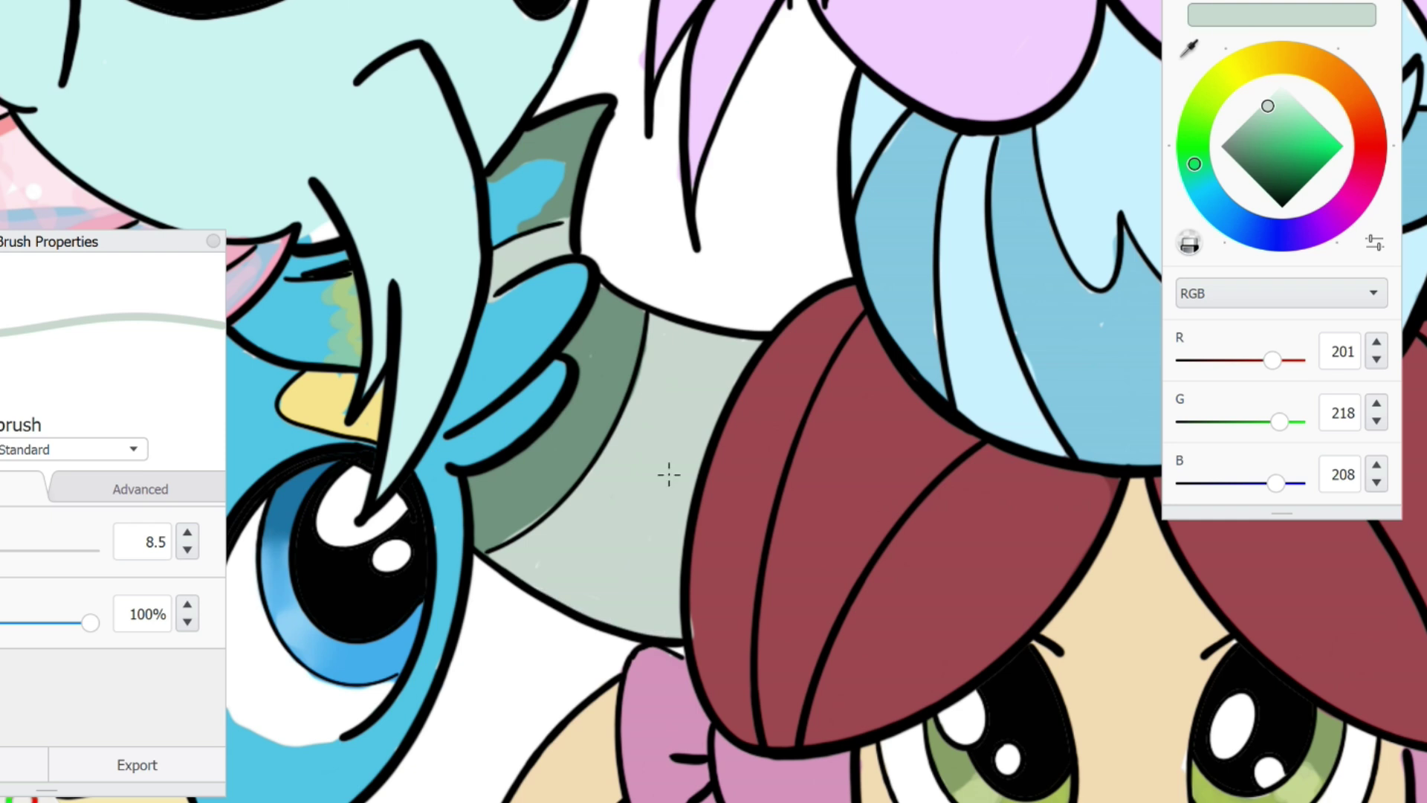
Paint the yak's other horn, beside the orange dragon, in matching dark and pale grey-green bands
{"action": "left_click_drag", "start_coordinate": [668, 475], "coordinate": [81, 422]}
{"action": "mouse_move", "coordinate": [988, 327]}
{"action": "left_mouse_down"}
{"action": "mouse_move", "coordinate": [1055, 520]}
{"action": "mouse_move", "coordinate": [1011, 580]}
{"action": "mouse_move", "coordinate": [1010, 346]}
{"action": "left_mouse_up"}
{"action": "left_click_drag", "start_coordinate": [1052, 123], "coordinate": [1082, 142]}
{"action": "left_click", "coordinate": [1297, 146]}
{"action": "mouse_move", "coordinate": [1093, 275]}
{"action": "left_mouse_down"}
{"action": "mouse_move", "coordinate": [1040, 331]}
{"action": "mouse_move", "coordinate": [1159, 253]}
{"action": "mouse_move", "coordinate": [1026, 416]}
{"action": "mouse_move", "coordinate": [1114, 335]}
{"action": "left_mouse_up"}
{"action": "key", "text": "bracketright"}
{"action": "mouse_move", "coordinate": [1092, 498]}
{"action": "left_mouse_down"}
{"action": "mouse_move", "coordinate": [1128, 372]}
{"action": "mouse_move", "coordinate": [1159, 334]}
{"action": "mouse_move", "coordinate": [1201, 319]}
{"action": "left_mouse_up"}
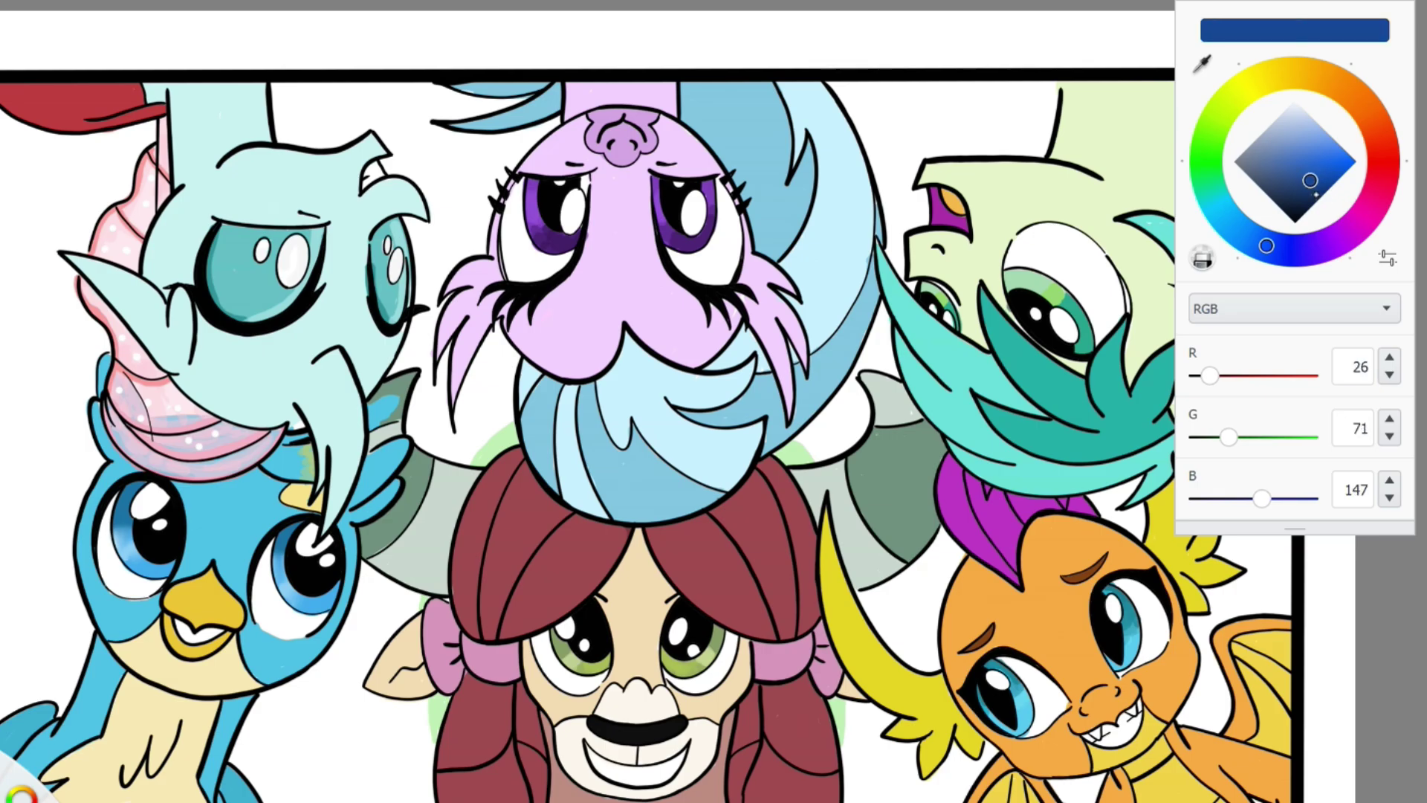
Fill the background around the aqua creature and the griffon with dark blue (RGB 26, 71, 147)
{"action": "mouse_move", "coordinate": [513, 112]}
{"action": "left_mouse_down"}
{"action": "mouse_move", "coordinate": [416, 297]}
{"action": "mouse_move", "coordinate": [320, 111]}
{"action": "mouse_move", "coordinate": [511, 153]}
{"action": "mouse_move", "coordinate": [30, 282]}
{"action": "mouse_move", "coordinate": [74, 372]}
{"action": "mouse_move", "coordinate": [89, 484]}
{"action": "mouse_move", "coordinate": [188, 181]}
{"action": "left_mouse_up"}
{"action": "left_click_drag", "start_coordinate": [23, 446], "coordinate": [82, 654]}
{"action": "left_click_drag", "start_coordinate": [74, 572], "coordinate": [163, 684]}
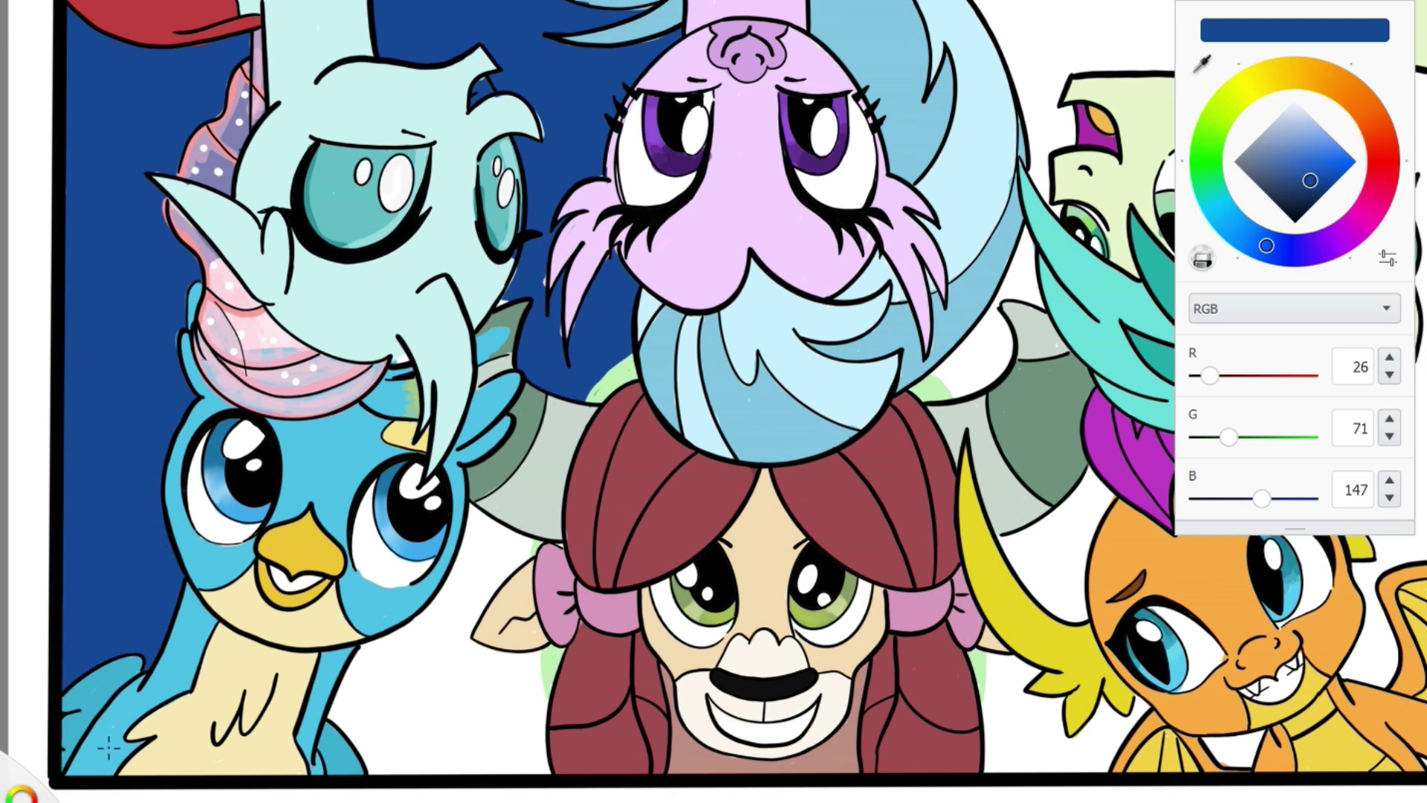
{"action": "left_click_drag", "start_coordinate": [341, 728], "coordinate": [522, 494]}
{"action": "left_click_drag", "start_coordinate": [446, 706], "coordinate": [520, 751]}
Fill the remaining background around the lilac creature, the pale green creature and the dragon with the same dark blue
{"action": "mouse_move", "coordinate": [936, 387]}
{"action": "left_mouse_down"}
{"action": "mouse_move", "coordinate": [1040, 231]}
{"action": "mouse_move", "coordinate": [1099, 45]}
{"action": "left_mouse_up"}
{"action": "mouse_move", "coordinate": [1293, 7]}
{"action": "left_mouse_down"}
{"action": "mouse_move", "coordinate": [930, 255]}
{"action": "mouse_move", "coordinate": [825, 372]}
{"action": "left_mouse_up"}
{"action": "left_click_drag", "start_coordinate": [981, 22], "coordinate": [1204, 15]}
{"action": "left_click_drag", "start_coordinate": [1412, 60], "coordinate": [1397, 164]}
{"action": "mouse_move", "coordinate": [1041, 475]}
{"action": "left_mouse_down"}
{"action": "mouse_move", "coordinate": [1099, 594]}
{"action": "mouse_move", "coordinate": [1011, 706]}
{"action": "mouse_move", "coordinate": [1145, 765]}
{"action": "left_mouse_up"}
{"action": "left_click_drag", "start_coordinate": [1138, 15], "coordinate": [1108, 401]}
{"action": "left_click_drag", "start_coordinate": [1100, 313], "coordinate": [1048, 639]}
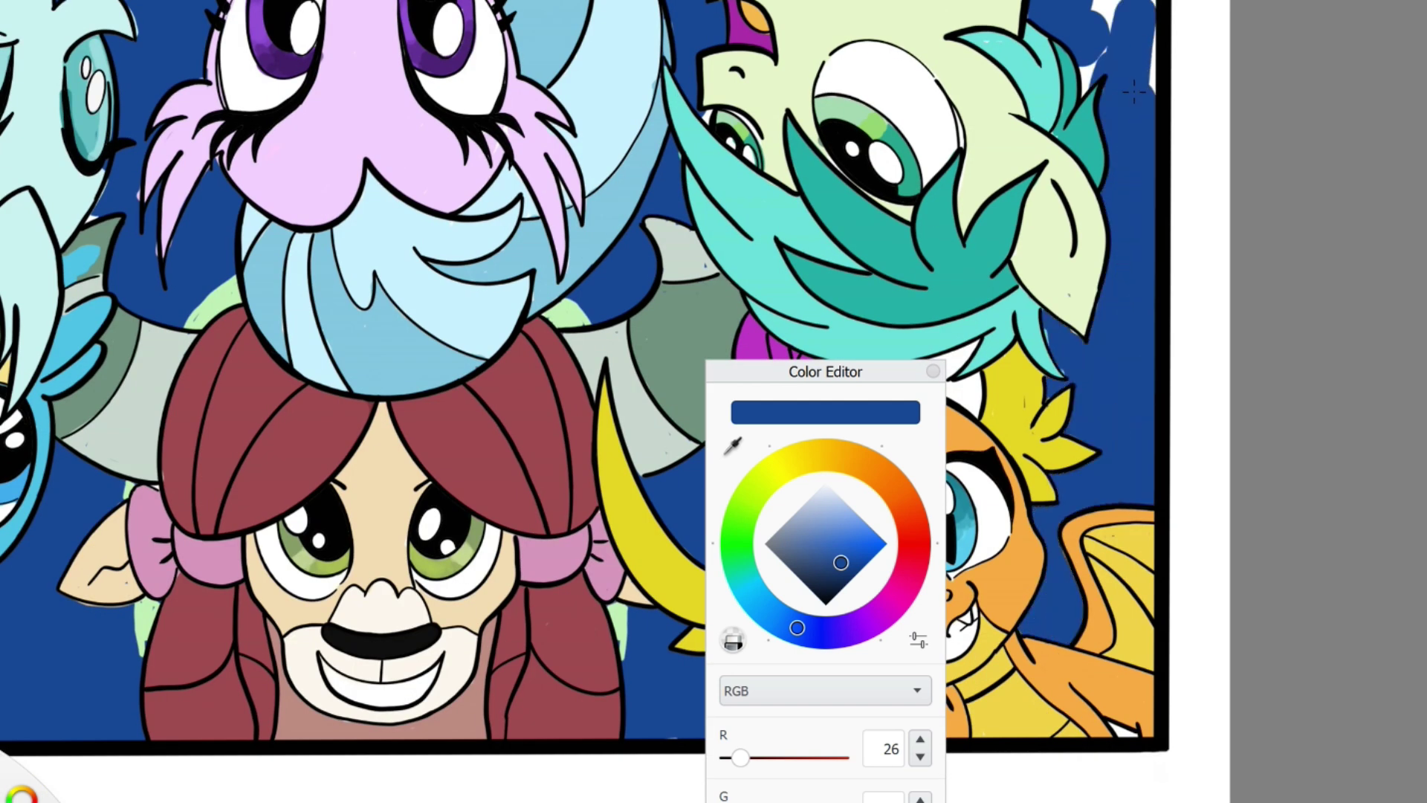
Paint broad navy stripes (RGB 9, 19, 97) over the blue background between the characters
{"action": "scroll", "coordinate": [580, 372], "scroll_direction": "down", "scroll_amount": 3}
{"action": "left_click", "coordinate": [825, 575]}
{"action": "mouse_move", "coordinate": [797, 626]}
{"action": "left_mouse_down"}
{"action": "mouse_move", "coordinate": [842, 631]}
{"action": "mouse_move", "coordinate": [823, 633]}
{"action": "left_mouse_up"}
{"action": "left_click", "coordinate": [841, 579]}
{"action": "left_click_drag", "start_coordinate": [825, 371], "coordinate": [1195, 276]}
{"action": "left_click_drag", "start_coordinate": [149, 141], "coordinate": [104, 461]}
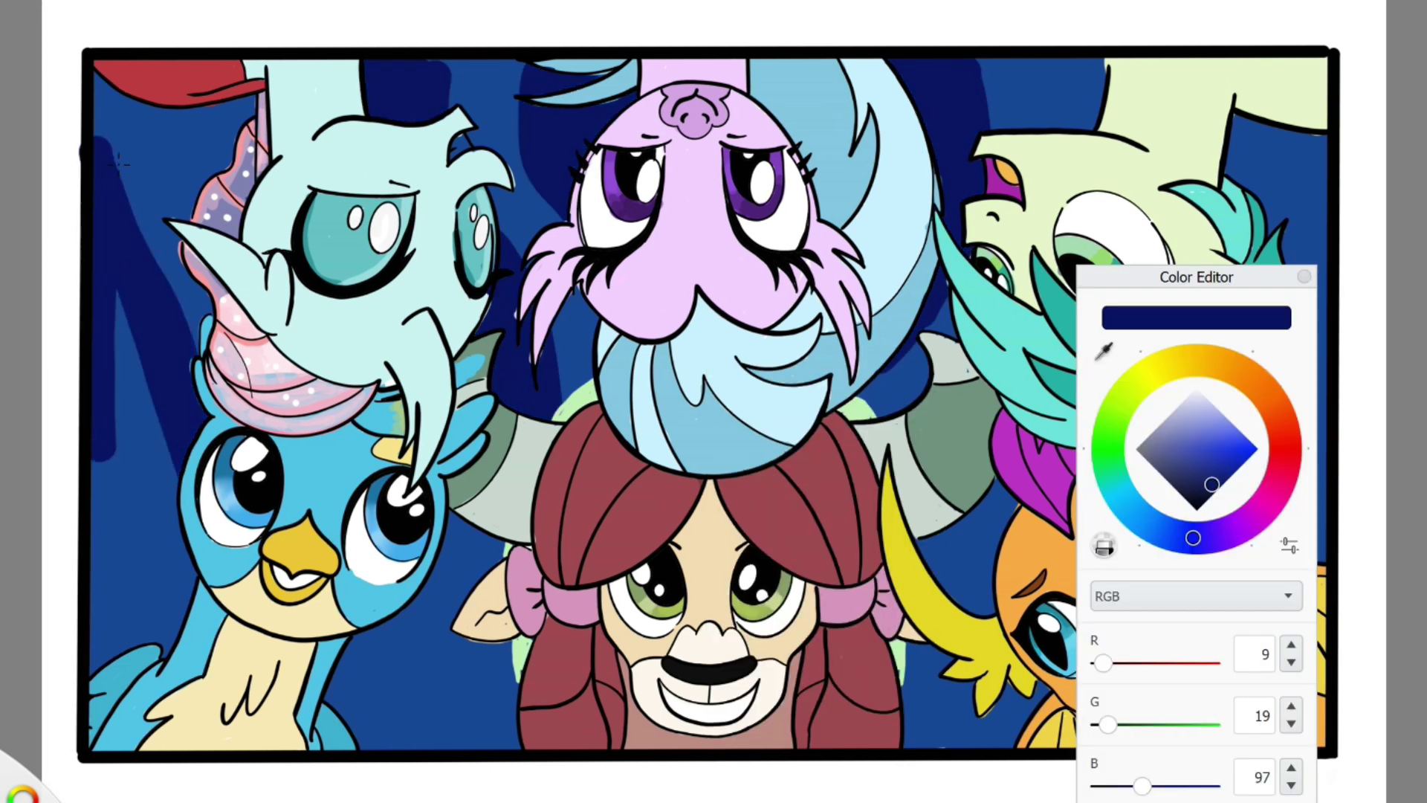
{"action": "left_click_drag", "start_coordinate": [186, 297], "coordinate": [111, 639]}
{"action": "left_click_drag", "start_coordinate": [371, 647], "coordinate": [335, 744]}
{"action": "mouse_move", "coordinate": [446, 528]}
{"action": "left_mouse_down"}
{"action": "mouse_move", "coordinate": [483, 669]}
{"action": "mouse_move", "coordinate": [513, 713]}
{"action": "left_mouse_up"}
{"action": "mouse_move", "coordinate": [1197, 276]}
{"action": "left_mouse_down"}
{"action": "mouse_move", "coordinate": [749, 58]}
{"action": "mouse_move", "coordinate": [693, 54]}
{"action": "left_mouse_up"}
{"action": "mouse_move", "coordinate": [1301, 342]}
{"action": "left_mouse_down"}
{"action": "mouse_move", "coordinate": [1263, 446]}
{"action": "mouse_move", "coordinate": [1264, 595]}
{"action": "left_mouse_up"}
Draw thin periwinkle-blue streaks (RGB 72, 87, 204) over the background with a size 5.9 brush, and hide the interface panels
{"action": "key", "text": "ctrl+b"}
{"action": "mouse_move", "coordinate": [708, 261]}
{"action": "left_mouse_down"}
{"action": "mouse_move", "coordinate": [703, 201]}
{"action": "mouse_move", "coordinate": [698, 221]}
{"action": "left_mouse_up"}
{"action": "left_click_drag", "start_coordinate": [1323, 513], "coordinate": [1319, 387]}
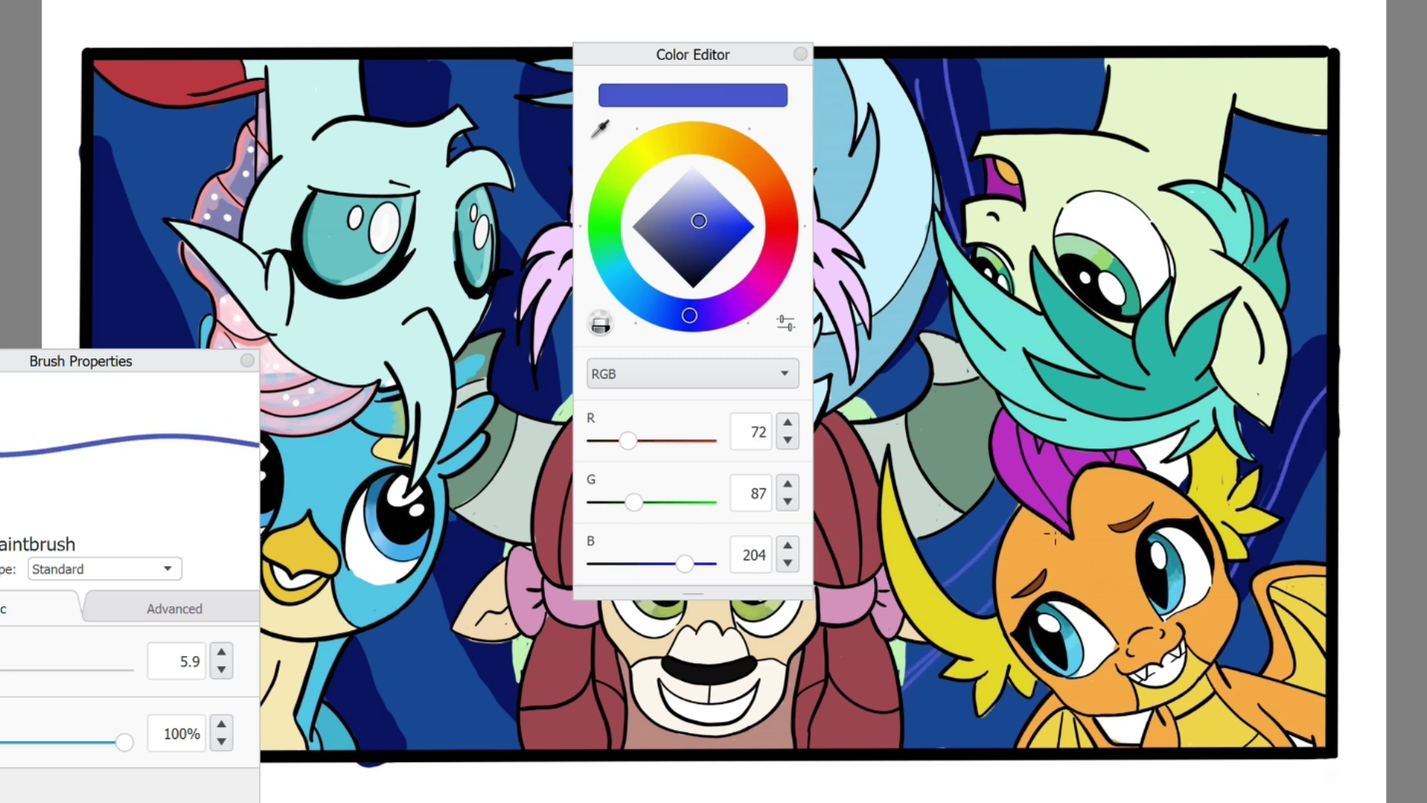
{"action": "key", "text": "Tab"}
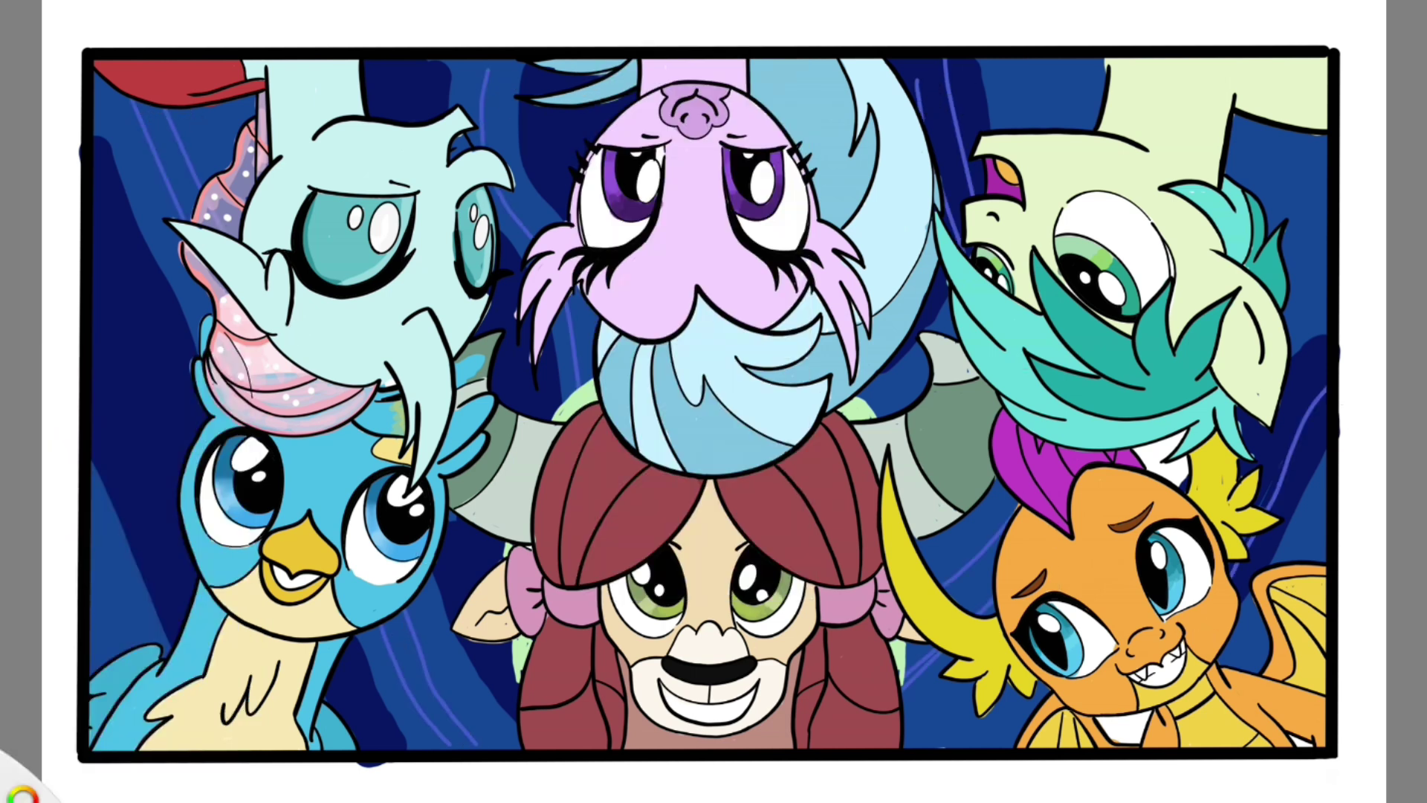